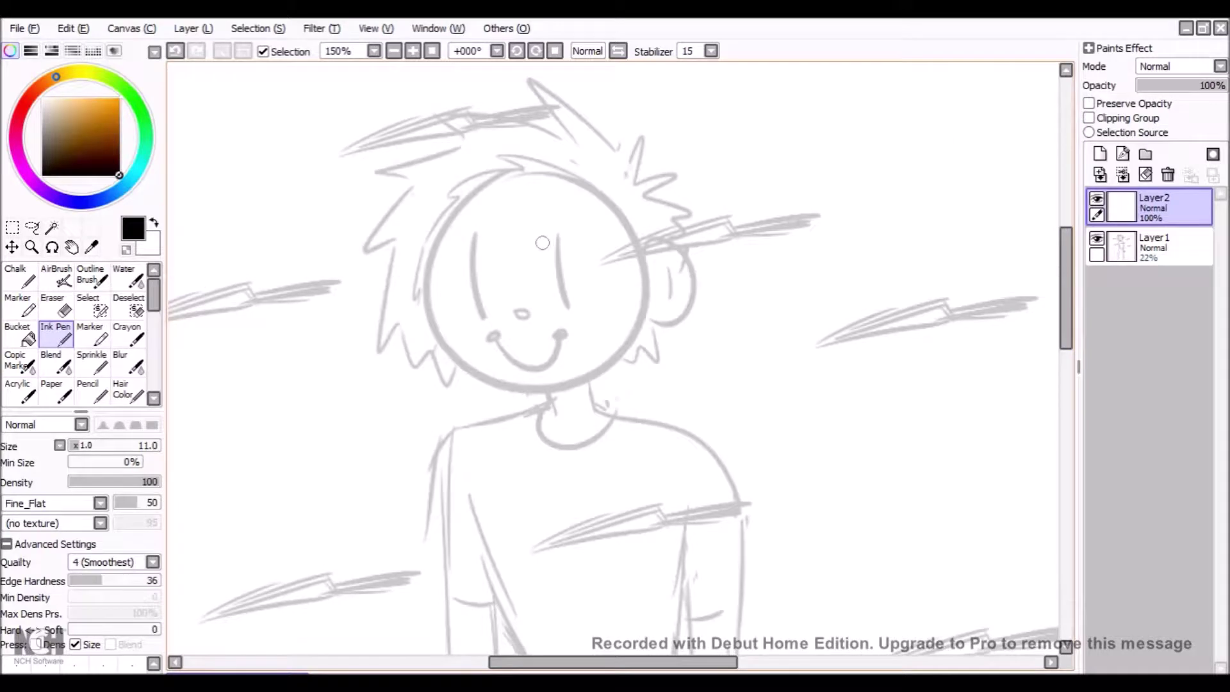
Step: Draw a large closed black circle over the figure on a new linework layer
key("End")
key("End")
key("End")
key("End")
key("End")
key("End")
key("End")
key("End")
key("End")
left_click(458, 572)
left_click(876, 359)
double_click(671, 101)
key("Delete")
key("Delete")
key("Delete")
key("Delete")
key("Delete")
key("Delete")
key("Delete")
key("Delete")
key("Delete")
key("Delete")
double_click(420, 539)
Step: Scale the circle down and move it to fit the sketched head
key("ctrl+t")
key("Home")
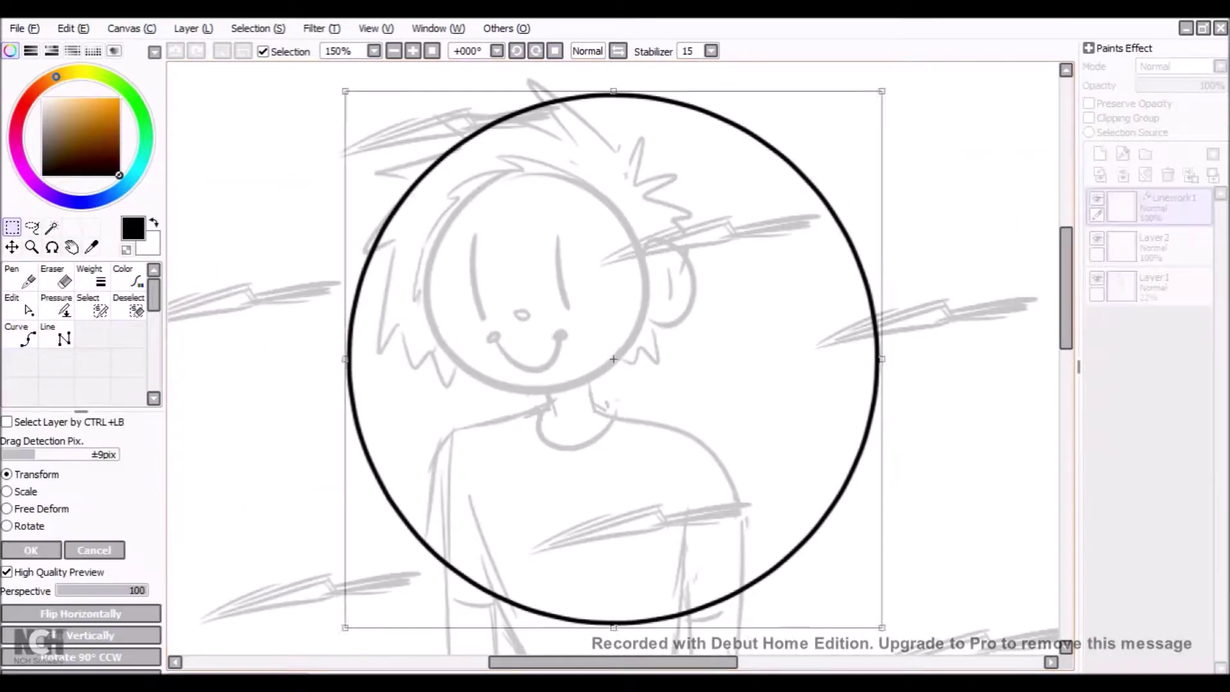
left_click_drag(884, 618, 651, 398)
left_click_drag(442, 193, 418, 174)
key("Return")
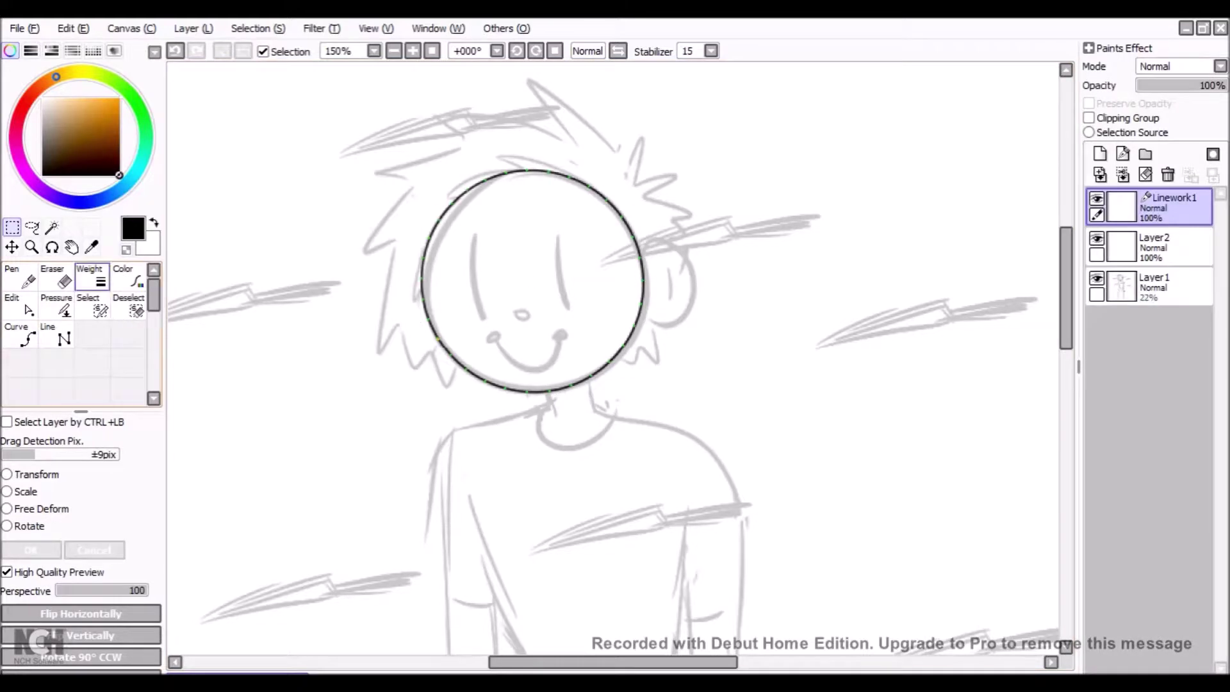
Step: Ink the ear's outer curve on Layer2 and add a new layer above the linework
left_click(1154, 247)
left_click_drag(644, 246, 650, 323)
key("ctrl+shift+n")
scroll(421, 76, "up", 1)
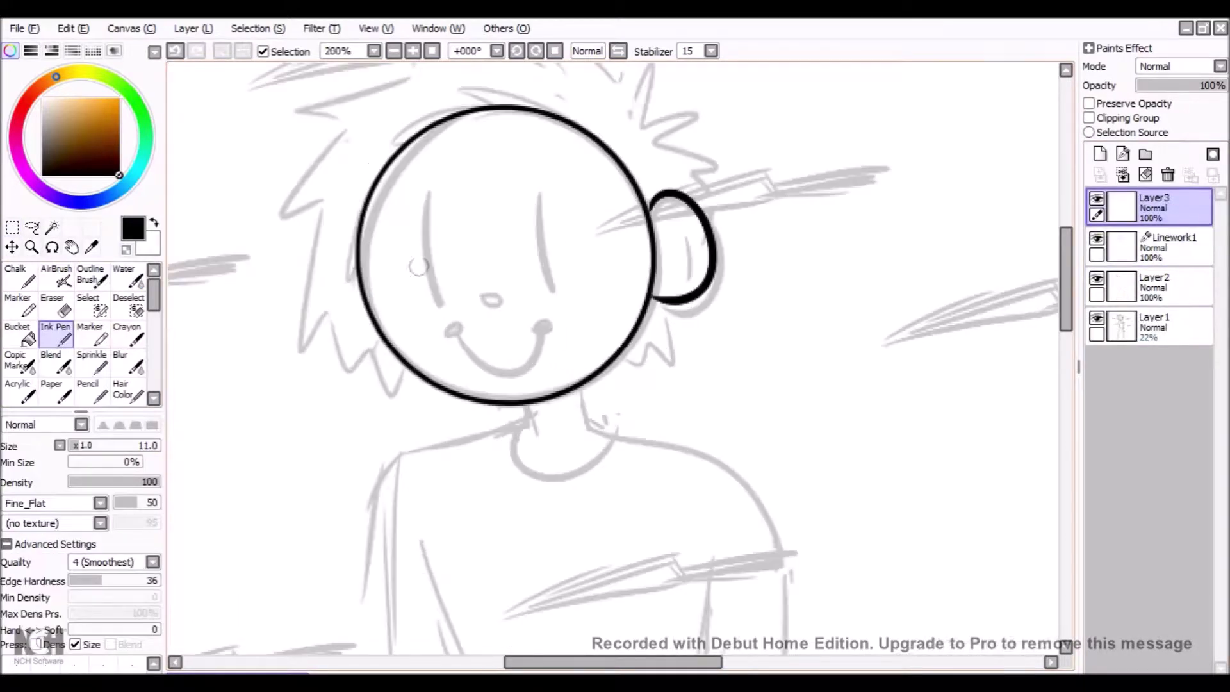
Step: Try inking the eyes, nose and smile on Layer3 and reshape them with Free Deform to follow the sketch
left_click_drag(530, 317, 533, 315)
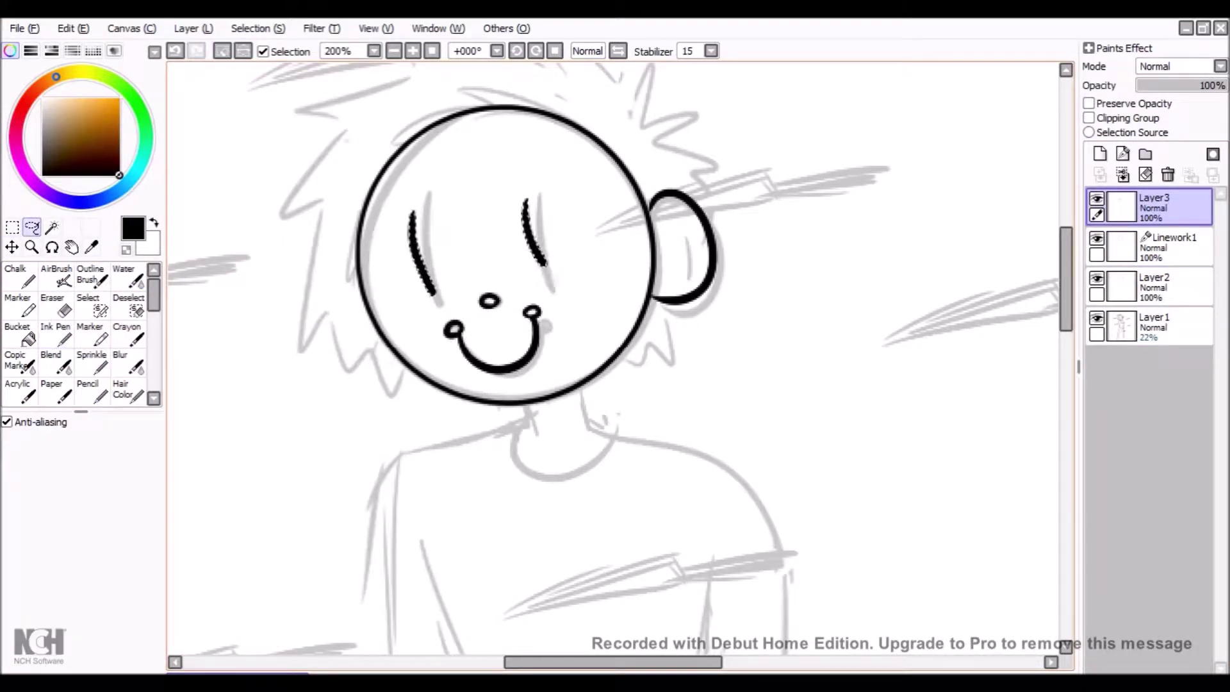
key("ctrl+t")
left_click_drag(548, 198, 562, 177)
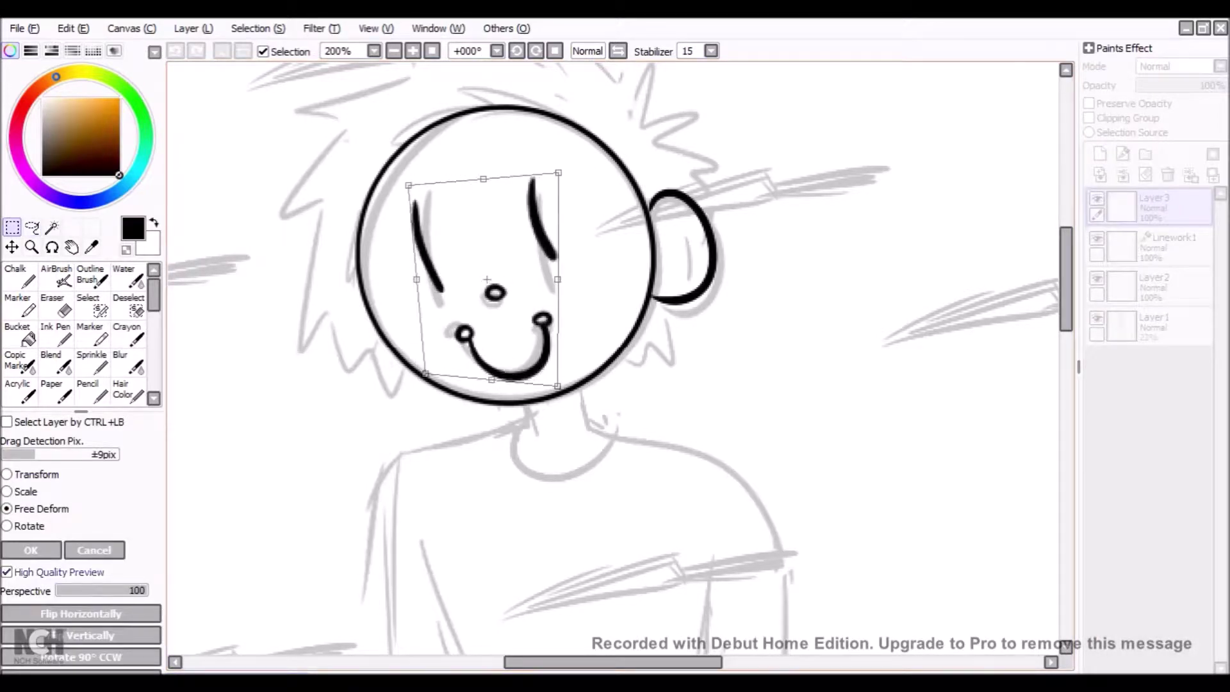
key("Return")
Step: Ink the inner ear line on Layer2 and undo the layer merge
left_click(1153, 286)
left_click_drag(674, 219, 684, 266)
key("ctrl+e")
key("ctrl+z")
Step: Clear the first face drawing and re-ink the eyes, nose and smile on Layer3
key("Delete")
left_click_drag(422, 197, 441, 306)
left_click_drag(551, 289, 530, 234)
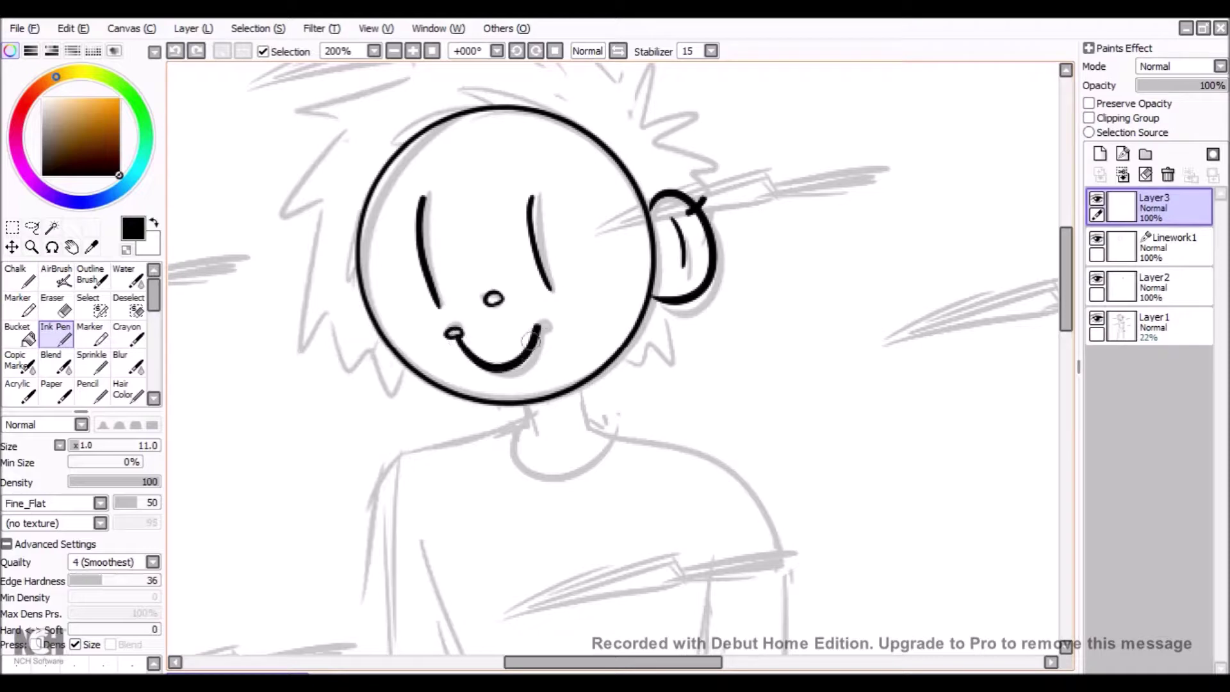
left_click_drag(528, 327, 533, 324)
Step: Ink the spiky outer outline of the hair around the head down to the ear
scroll(577, 256, "up", 2)
scroll(576, 256, "up", 1)
mouse_move(625, 222)
left_mouse_down()
mouse_move(353, 157)
mouse_move(340, 269)
mouse_move(400, 492)
left_mouse_up()
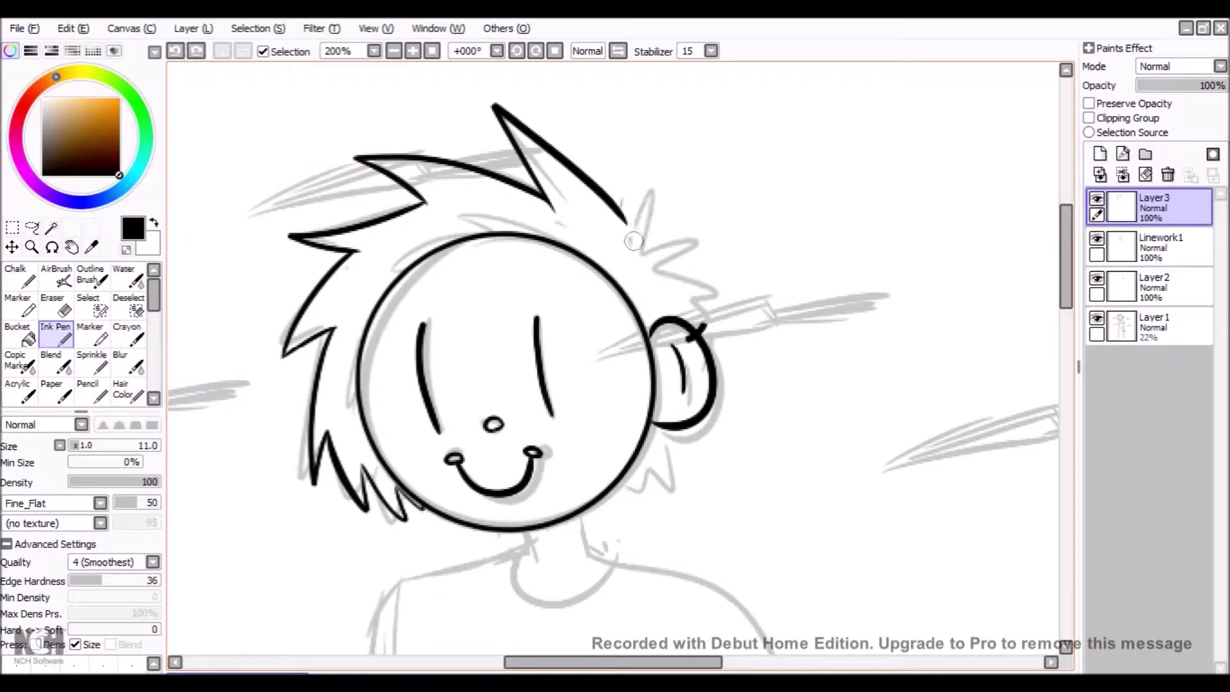
left_click_drag(644, 255, 699, 317)
Step: Ink the hair tufts below the ear and the short jagged strokes along the hairline
scroll(700, 317, "down", 2)
left_click_drag(673, 240, 625, 282)
scroll(625, 282, "up", 2)
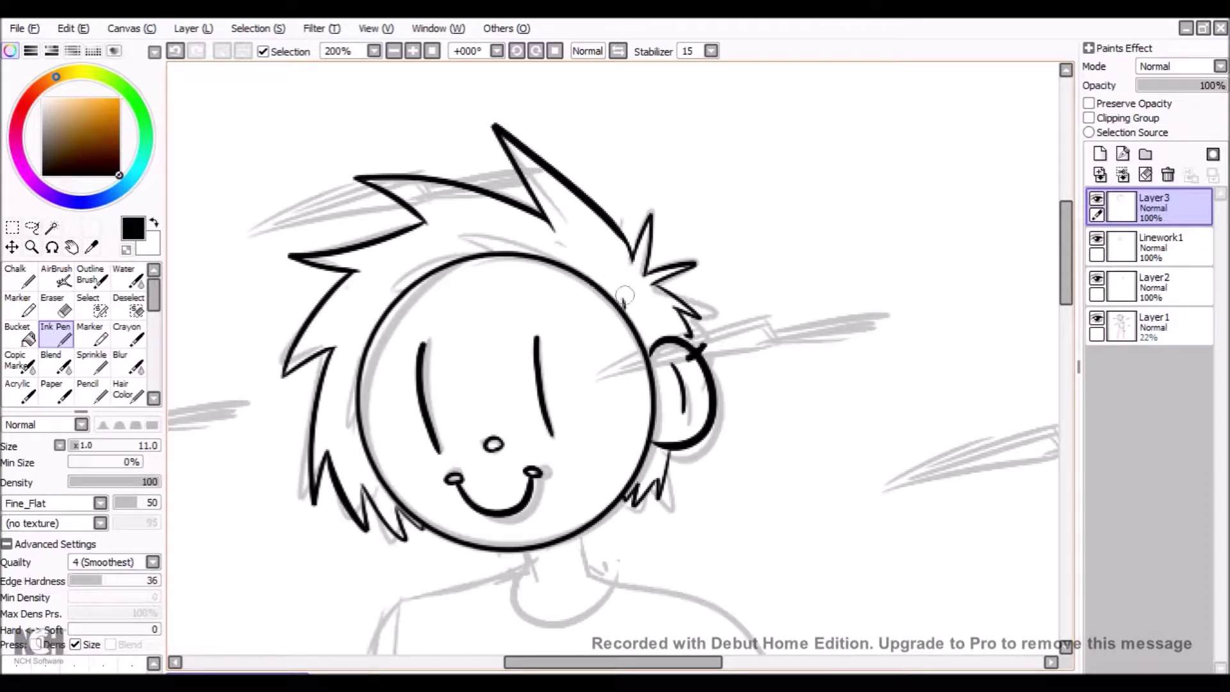
left_click_drag(612, 283, 634, 319)
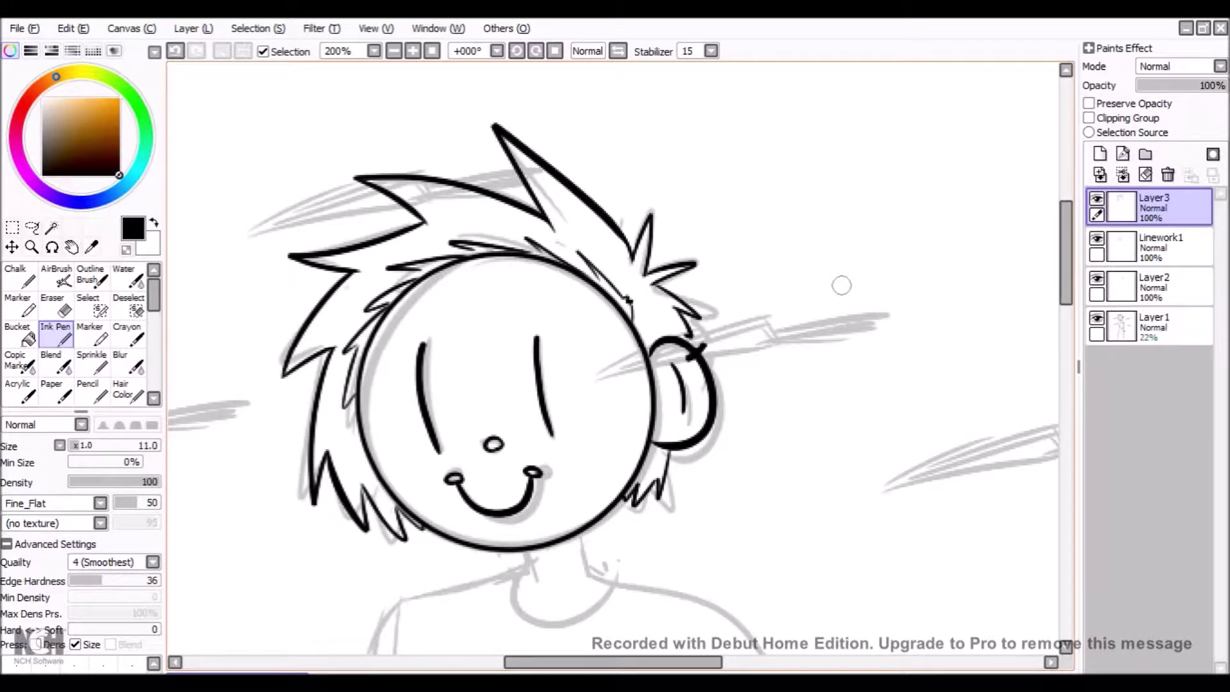
Step: Ink the neck and both shoulder lines on Layer2
scroll(654, 287, "down", 5)
left_click(1153, 285)
left_click_drag(581, 315, 588, 360)
mouse_move(521, 334)
left_mouse_down()
mouse_move(539, 367)
mouse_move(384, 472)
left_mouse_up()
left_click_drag(593, 351, 782, 468)
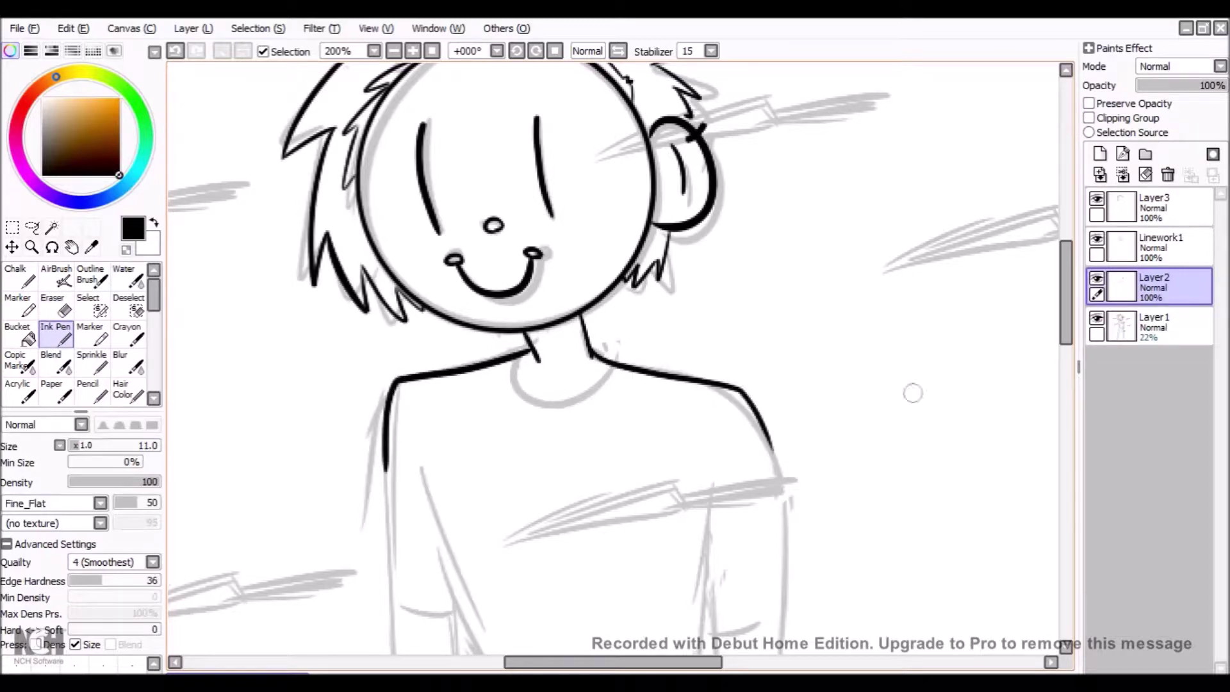
Step: Ink both sides of the torso down to the waist and move Linework1 above Layer3
scroll(640, 321, "down", 7)
left_click_drag(415, 154, 517, 413)
left_click_drag(497, 364, 439, 513)
left_click_drag(719, 182, 675, 531)
scroll(651, 301, "up", 10)
scroll(651, 302, "down", 4)
scroll(651, 301, "down", 12)
left_click_drag(1153, 245, 1154, 202)
Step: Browse the saved artwork in the ART folder of the Open Canvas dialog
key("ctrl+o")
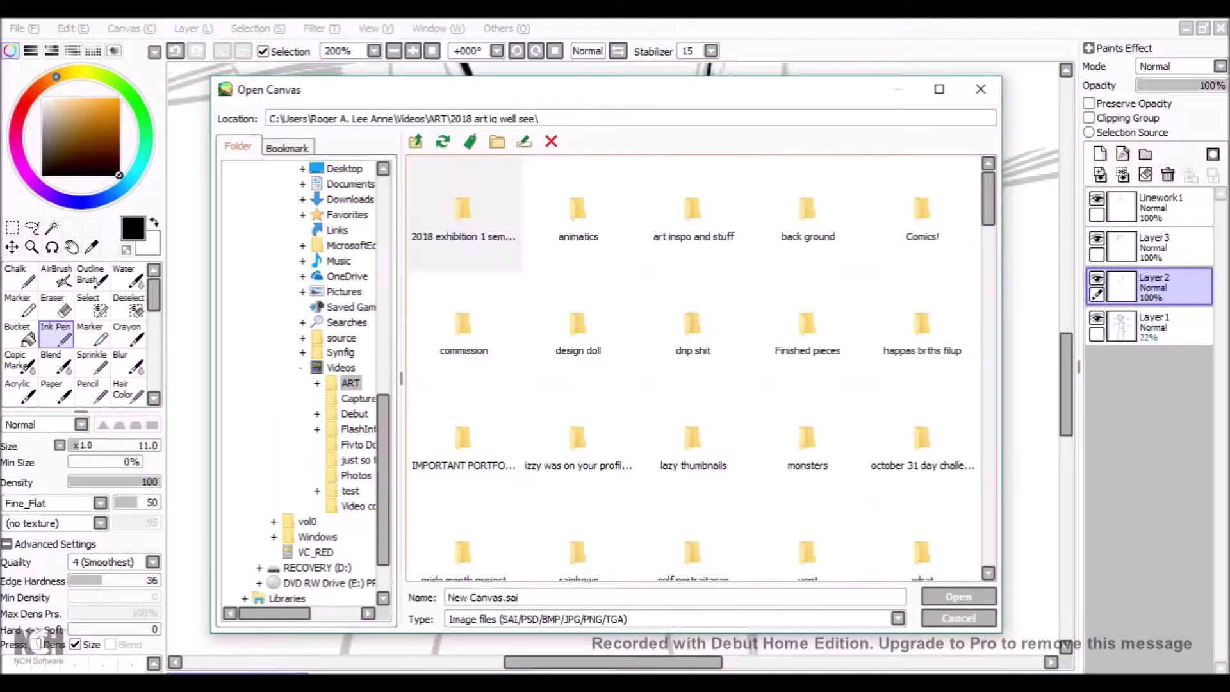
scroll(698, 368, "down", 10)
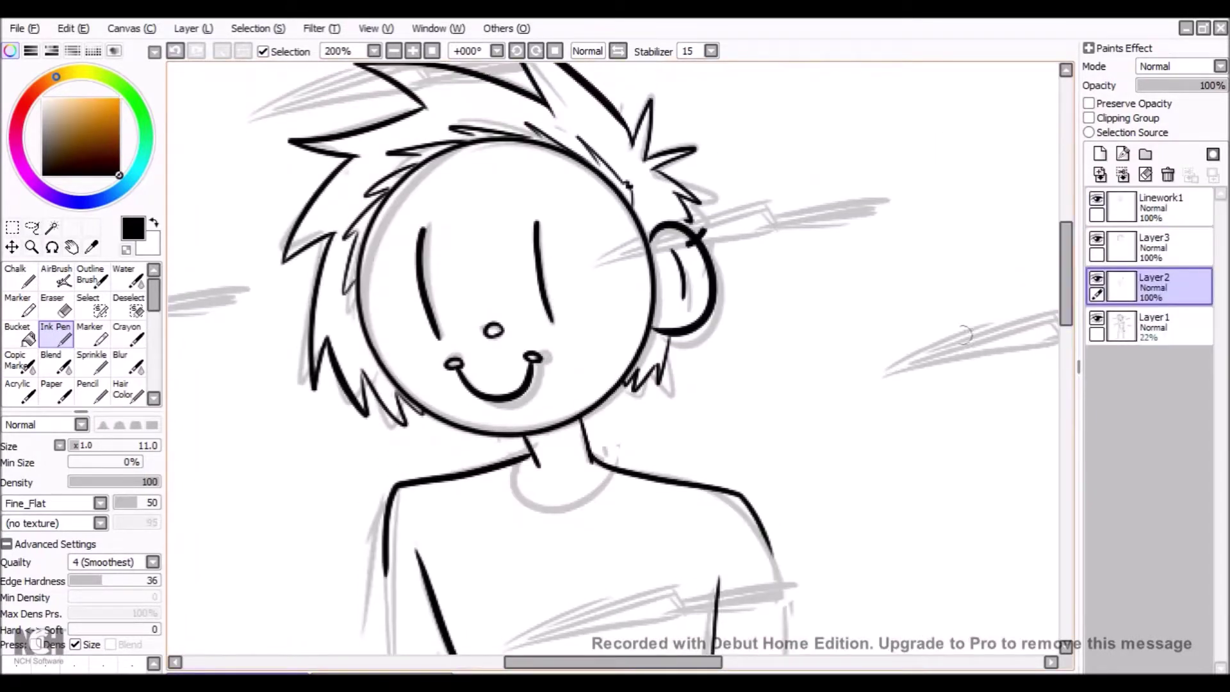
Step: Lasso the smile and tilt it slightly with Free Deform
left_click(1161, 205)
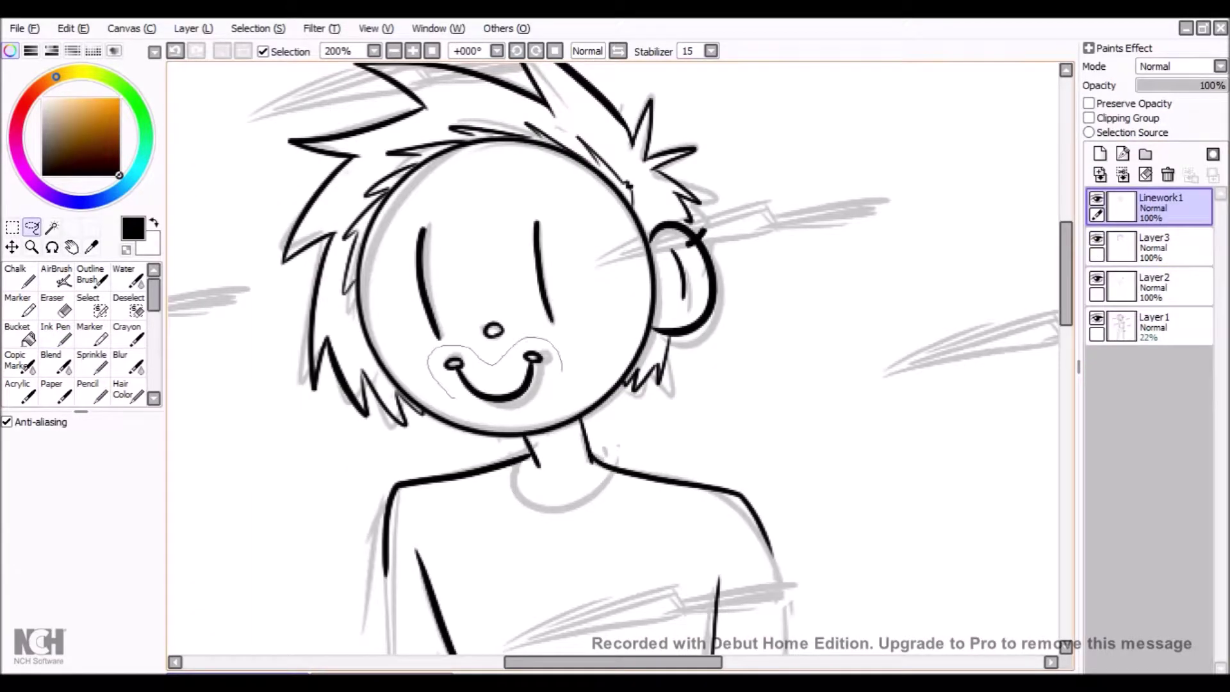
key("ctrl+t")
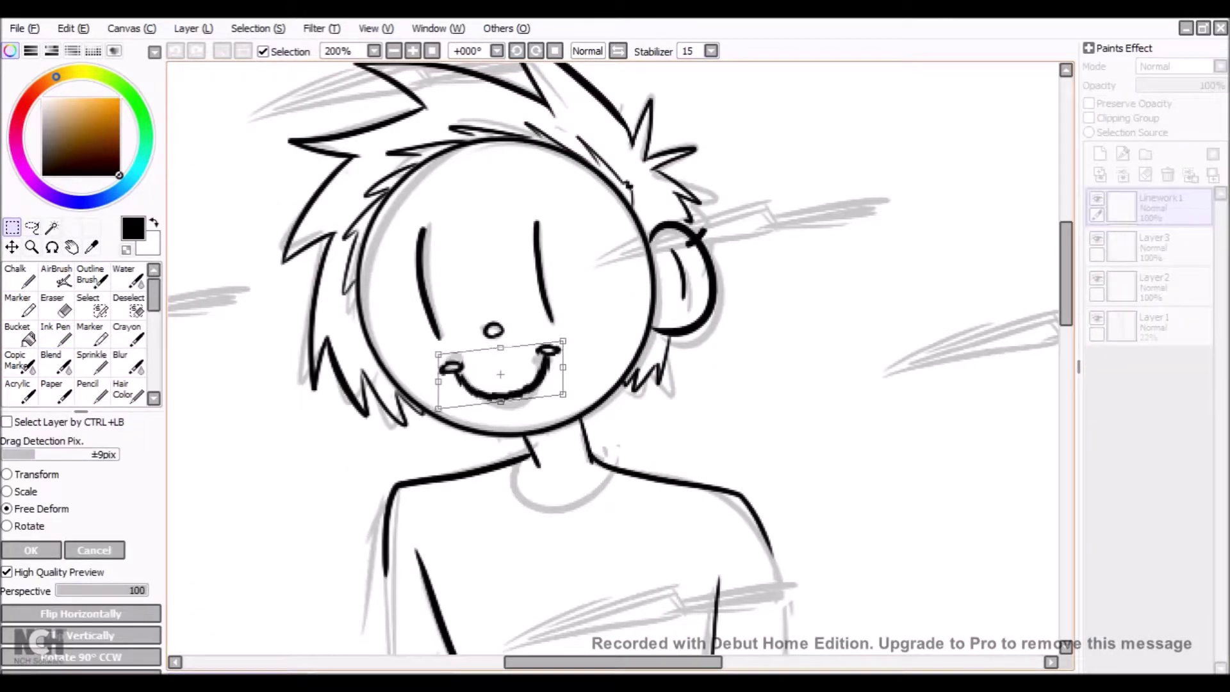
key("Return")
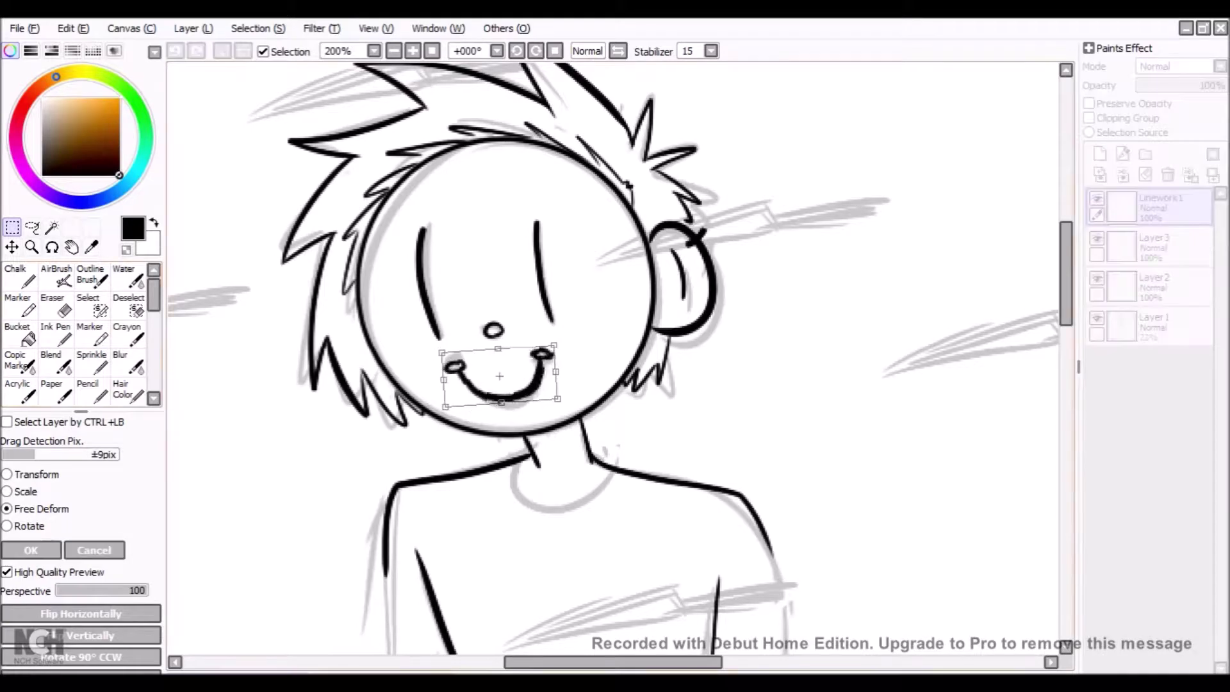
Step: Ink the outer and inner lines of the arm on the ear side, from shoulder to wrist, on Layer2
left_click(55, 333)
left_click(1153, 279)
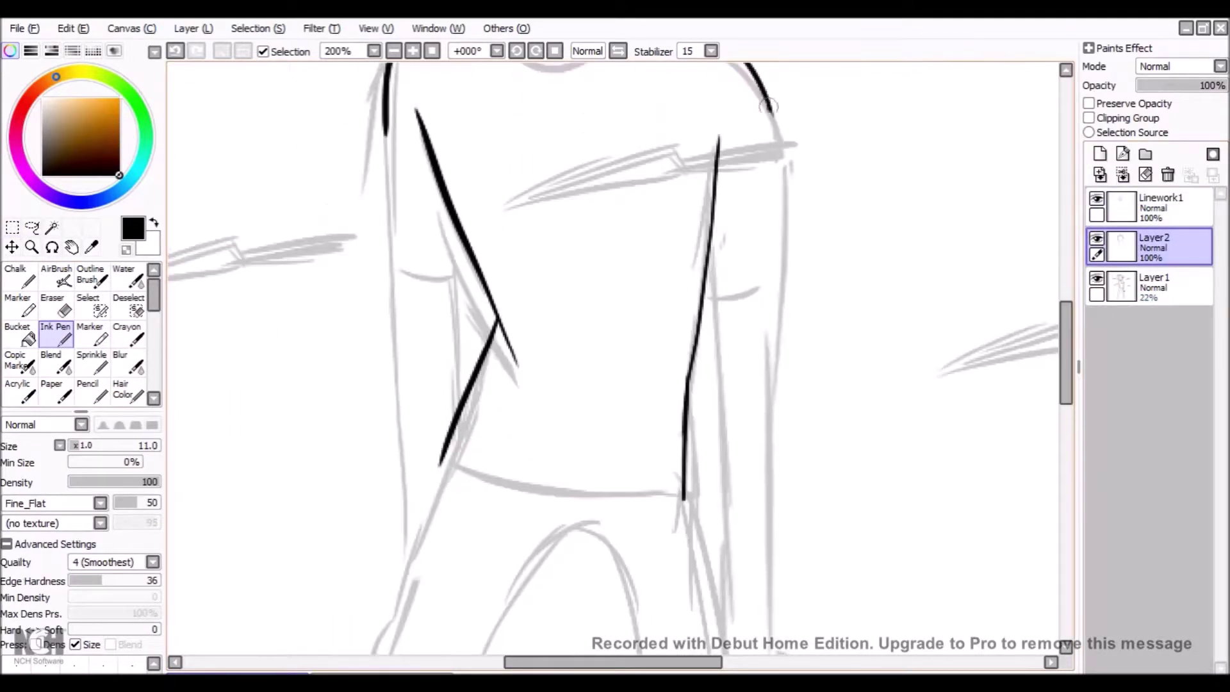
scroll(769, 105, "down", 5)
left_click_drag(768, 67, 766, 333)
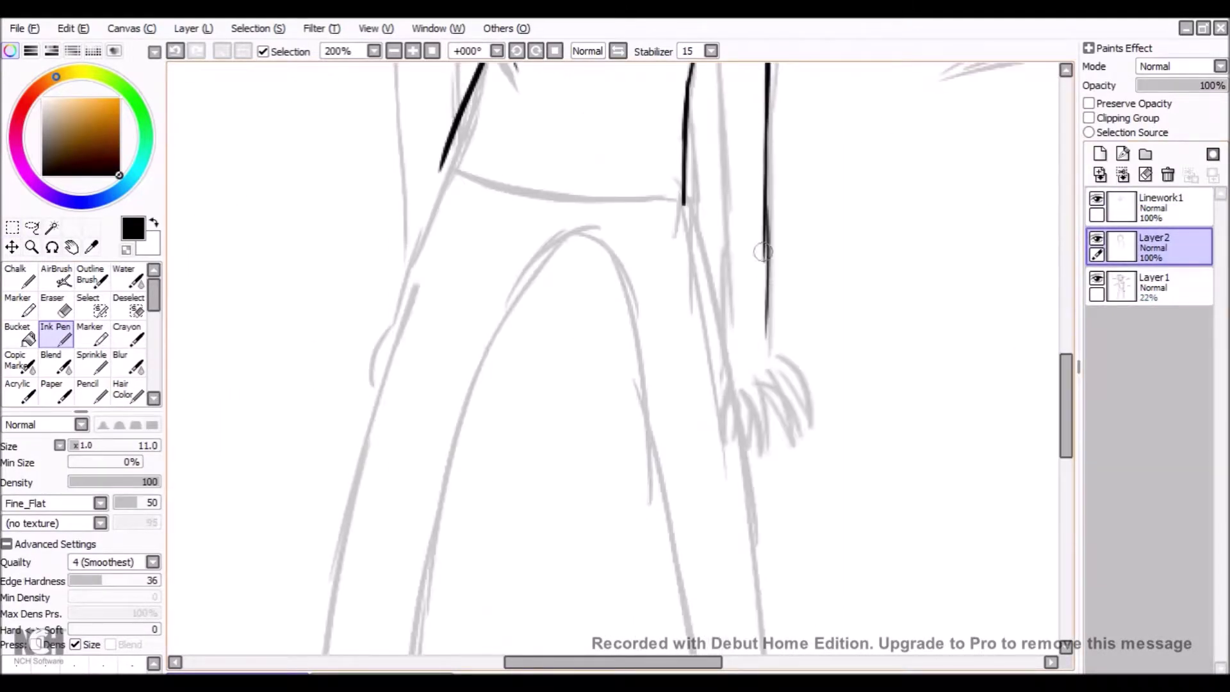
scroll(713, 313, "up", 3)
left_click_drag(710, 138, 716, 448)
Step: Ink the hand with pointed, curved fingers at the end of the arm
key("e")
key("e")
mouse_move(721, 551)
left_mouse_down()
mouse_move(716, 385)
mouse_move(728, 558)
left_mouse_up()
scroll(768, 370, "down", 3)
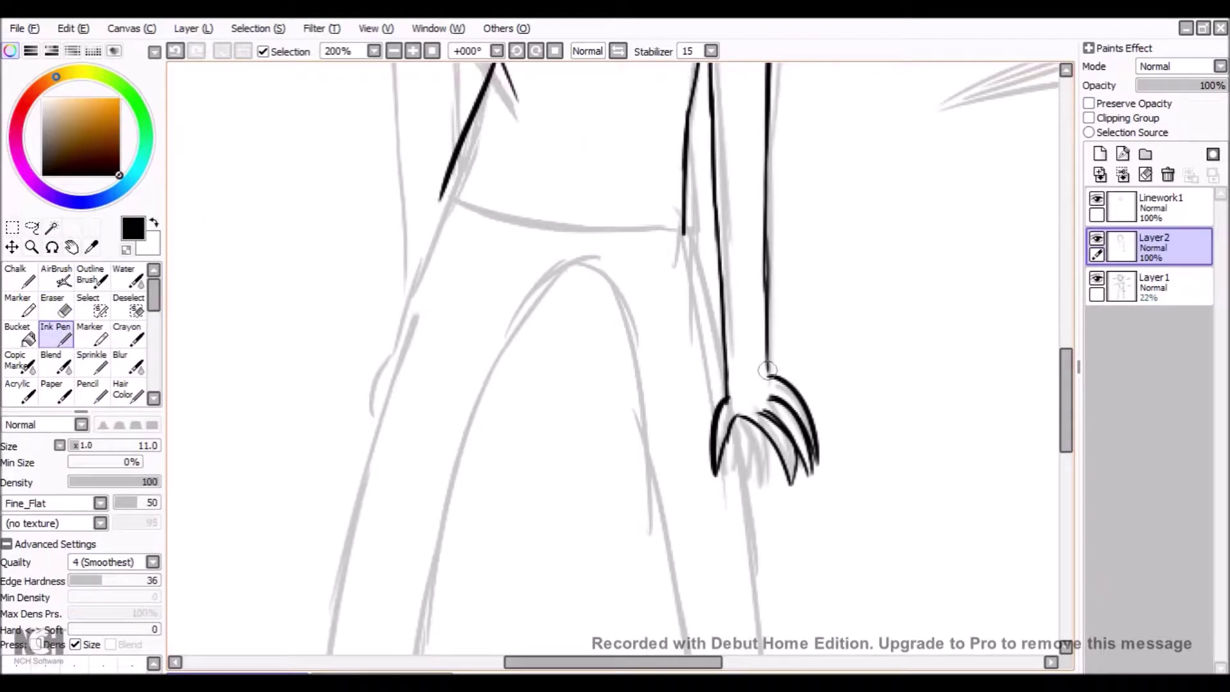
Step: Lasso and copy the finished arm, paste it, flip it horizontally and place it on the opposite side of the body
scroll(996, 321, "down", 1)
key("a")
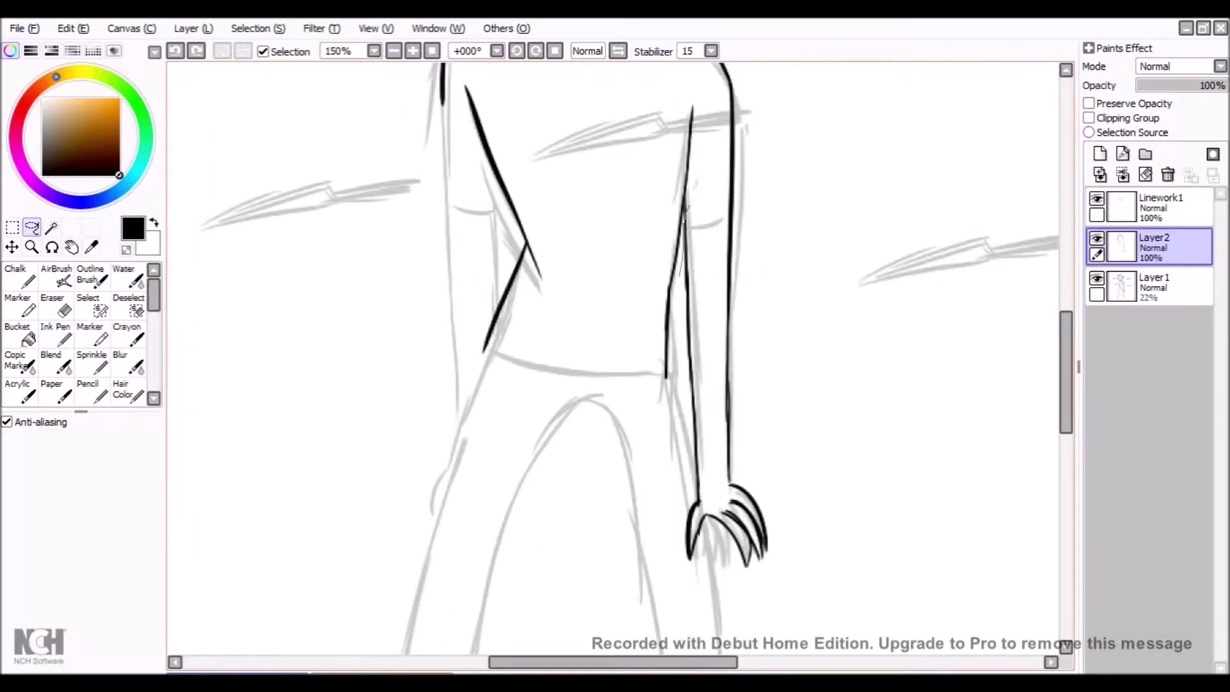
left_click_drag(737, 71, 666, 385)
key("ctrl+c")
key("ctrl+v")
key("ctrl+t")
left_click(81, 613)
left_click_drag(718, 321, 453, 320)
key("Return")
Step: Ink the shirt's round neckline and the sleeve hems
left_click(1153, 287)
scroll(613, 358, "down", 7)
scroll(614, 359, "down", 1)
left_click(55, 334)
left_click(1153, 247)
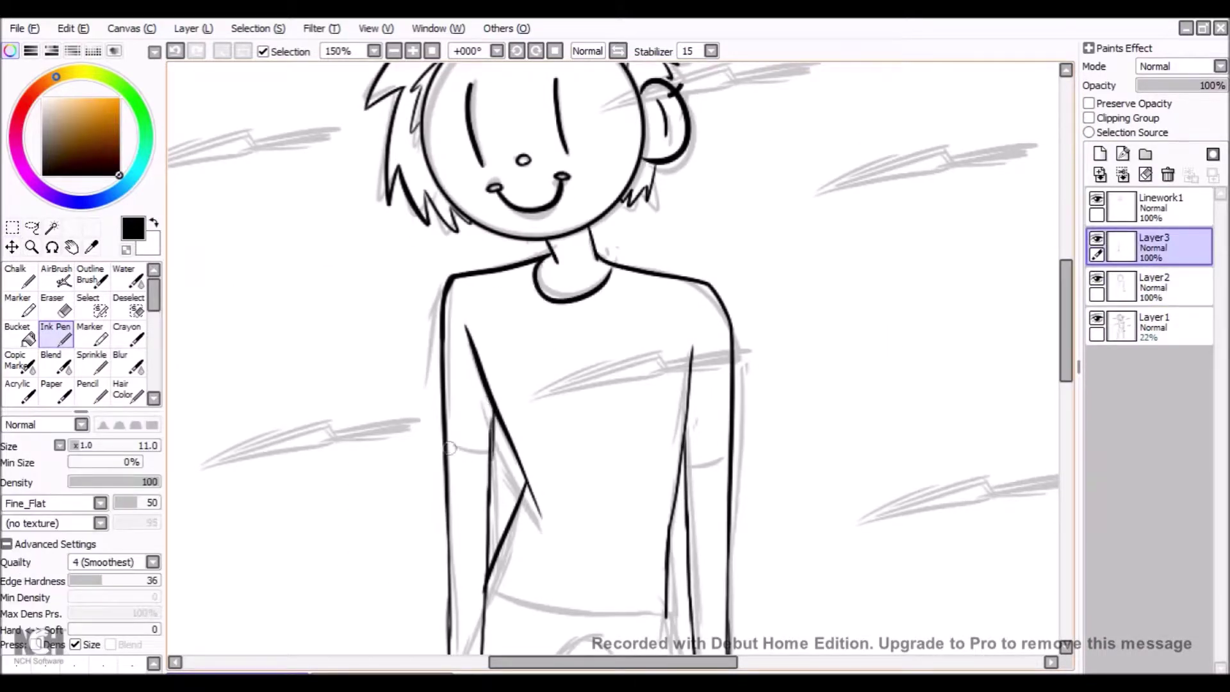
Step: Ink both legs with their pointed feet on Layer3, undoing the last misplaced stroke
scroll(613, 358, "down", 5)
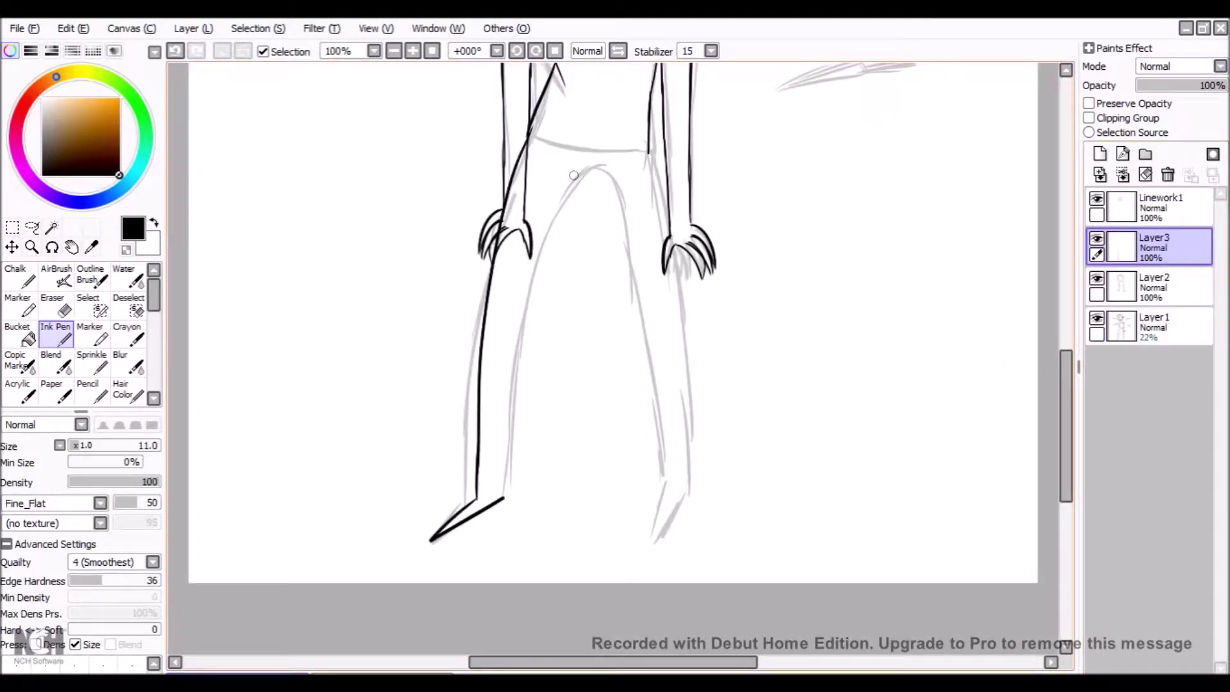
scroll(660, 227, "down", 1)
mouse_move(644, 141)
left_mouse_down()
mouse_move(658, 184)
mouse_move(672, 468)
left_mouse_up()
left_click_drag(647, 148, 682, 503)
key("ctrl+z")
scroll(613, 359, "down", 2)
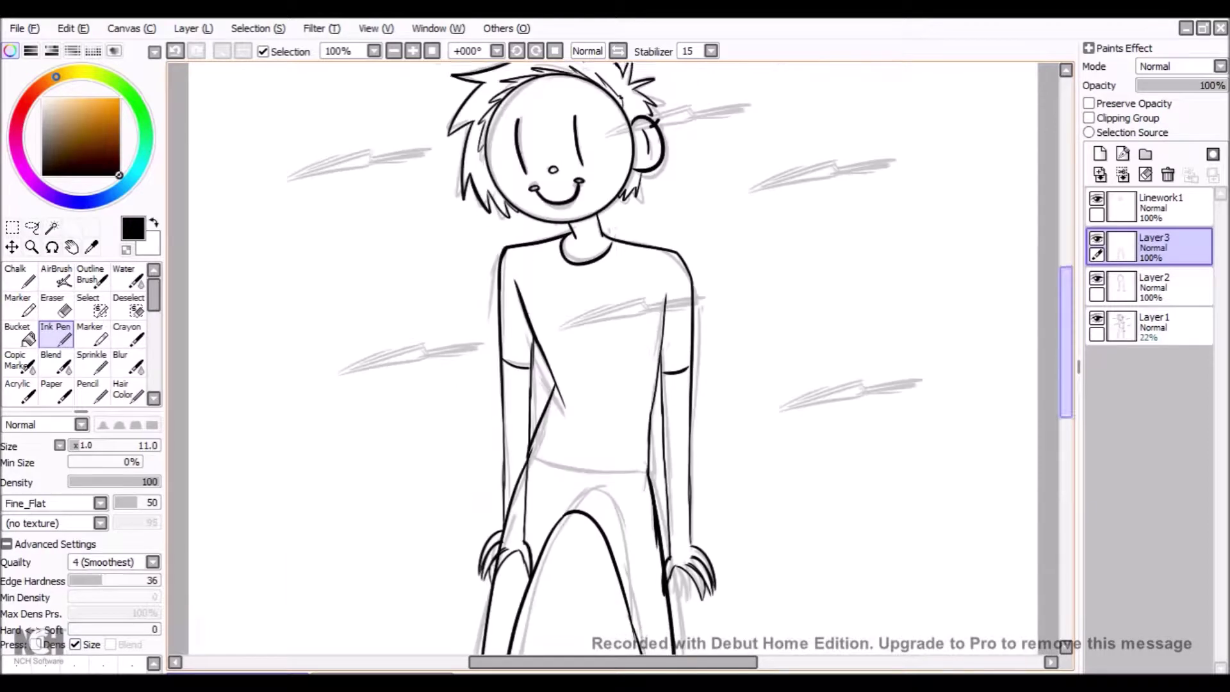
left_click(1097, 318)
key("ctrl+t")
key("Escape")
key("l")
scroll(648, 492, "up", 1)
key("ctrl+d")
Step: Erase the hand lines overlapping the thigh on Layer2 and clean up the leg line at the other hand on Layer3
key("e")
scroll(613, 358, "up", 3)
left_click(1097, 318)
left_click(1153, 282)
scroll(613, 359, "up", 2)
scroll(613, 359, "up", 4)
scroll(613, 359, "down", 5)
left_click(1153, 246)
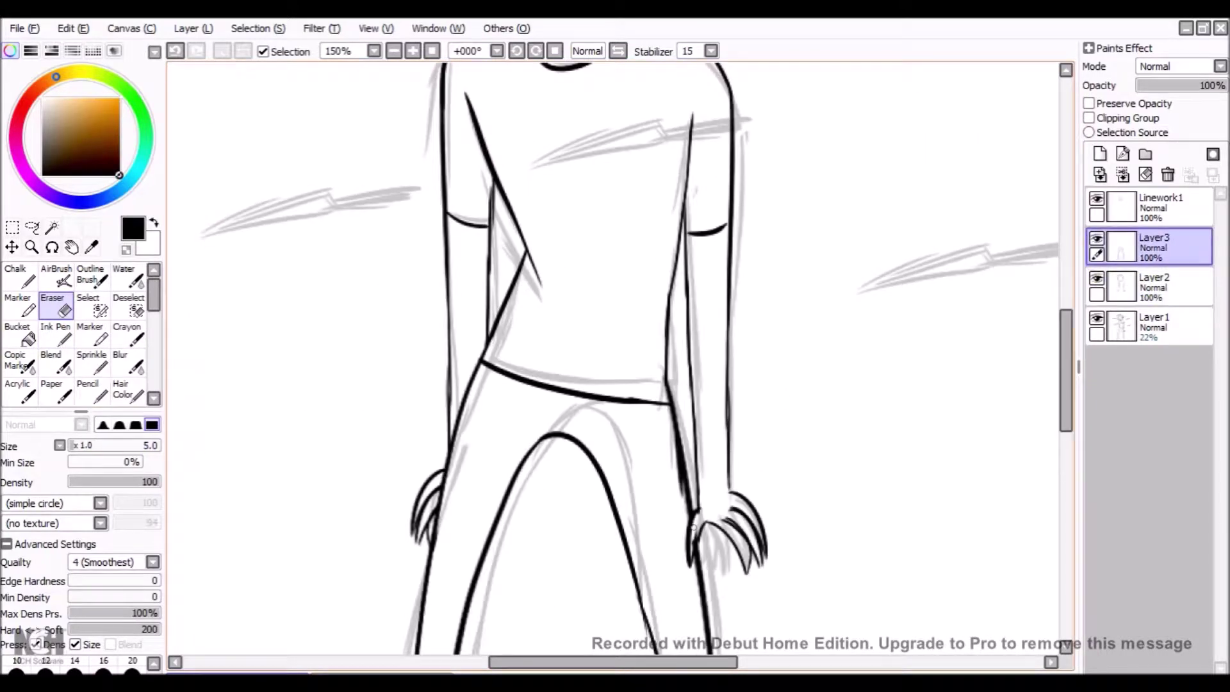
scroll(663, 480, "down", 3)
Step: Hide the sketch, lower Layer3's opacity to 37% and try redrawing a foot on a new layer above it
left_click(1097, 318)
scroll(663, 479, "up", 1)
left_click_drag(1211, 85, 1169, 86)
left_click(1099, 154)
left_click(55, 333)
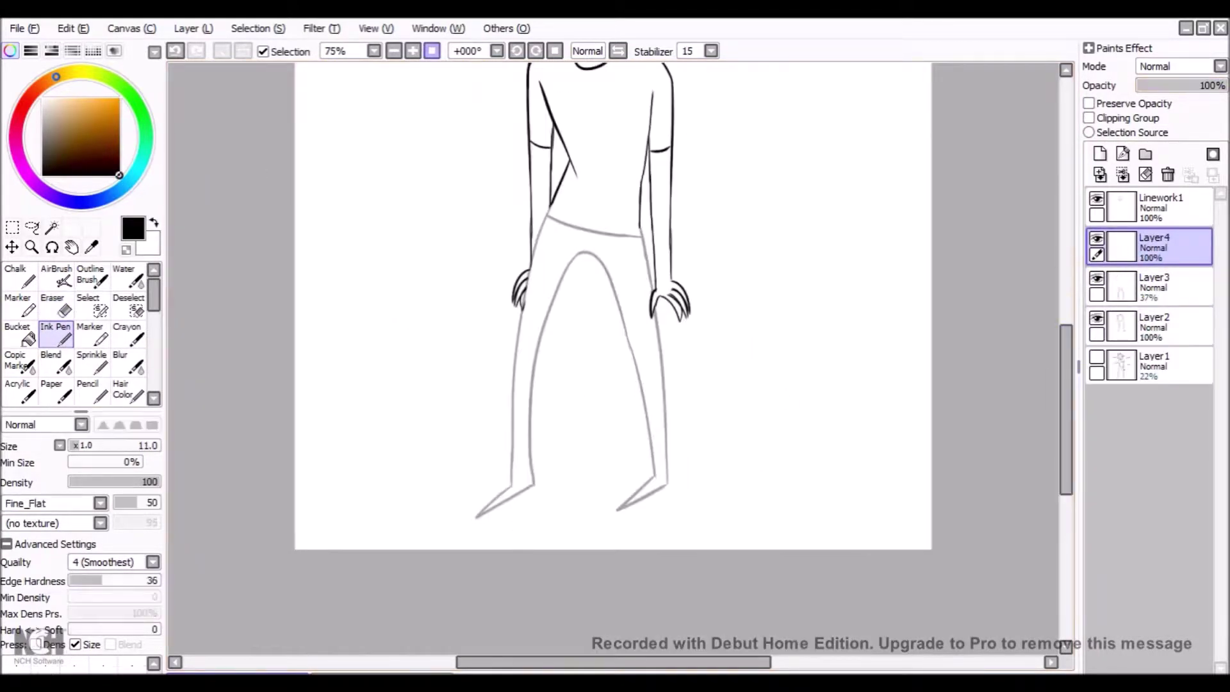
scroll(613, 358, "up", 1)
left_click_drag(479, 520, 506, 537)
Step: Restore Layer3's opacity to 100% and delete the trial layer above it
left_click(1153, 282)
left_click(55, 305)
left_click(1153, 246)
left_click(1153, 282)
left_click_drag(1178, 85, 1227, 85)
left_click(1167, 174)
Step: Show the rough sketch layer again and add a new layer above Linework1
scroll(761, 186, "down", 2)
left_click(1097, 318)
left_click(1153, 327)
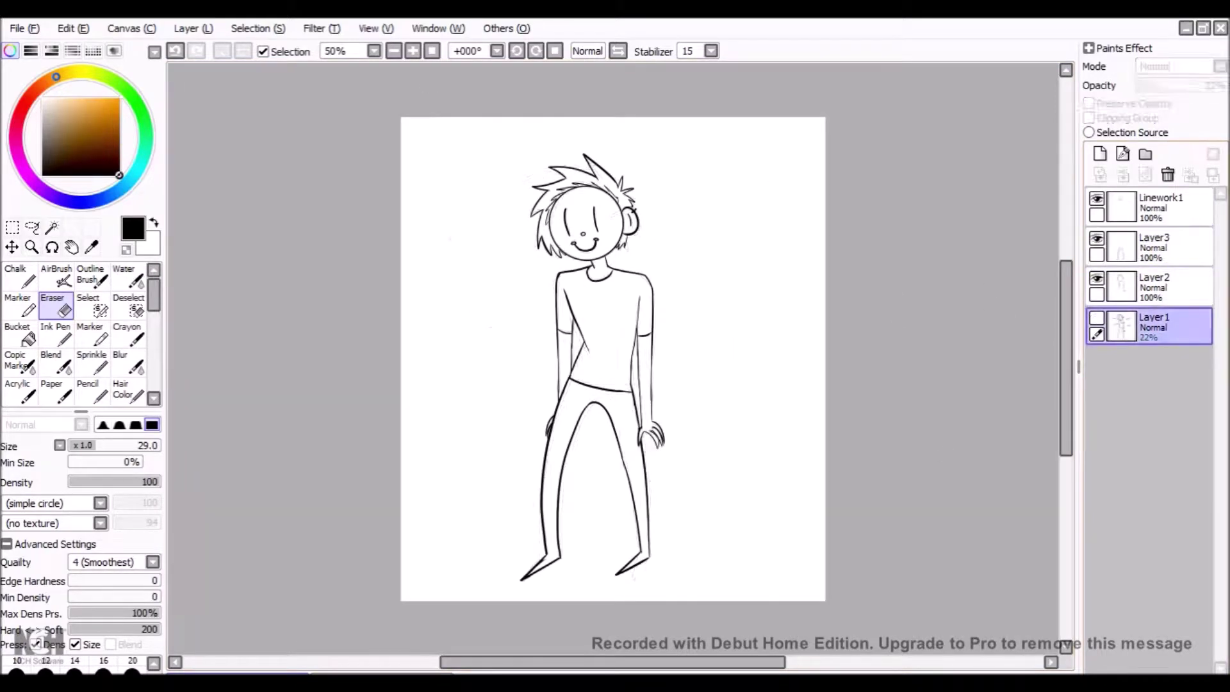
left_click(1153, 205)
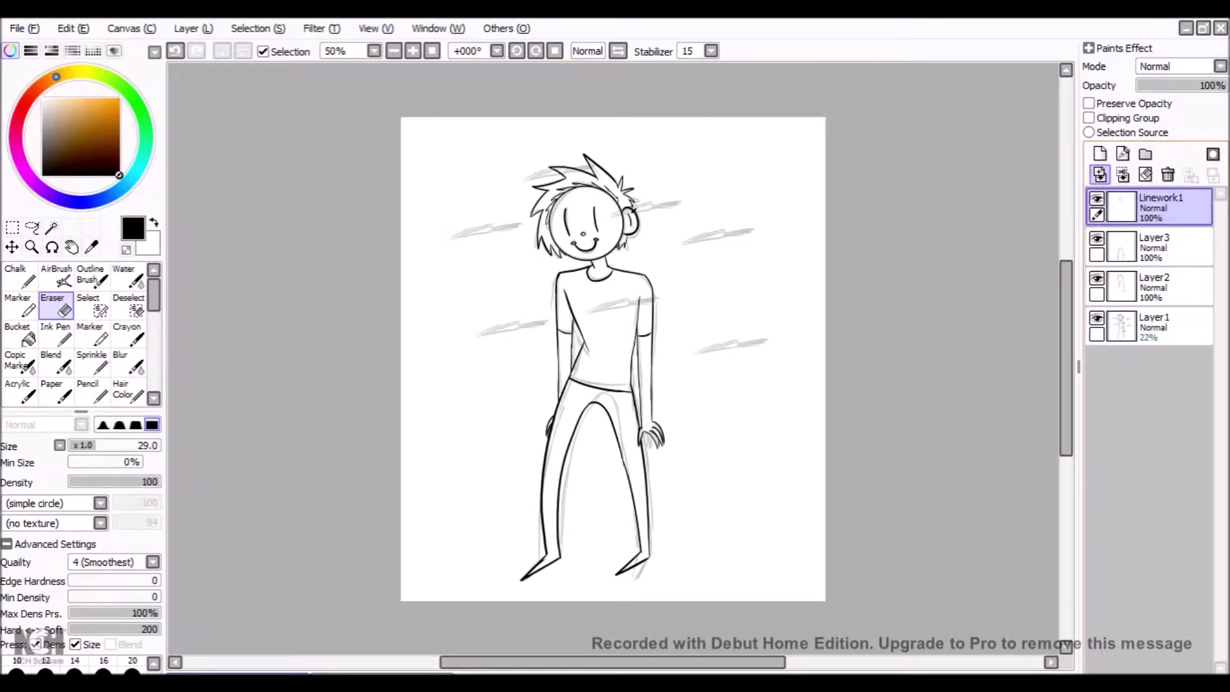
left_click(1100, 174)
Step: Handwrite "how do you draw knives?" beside the figure with the Ink Pen and clear it from Layer4
left_click(55, 333)
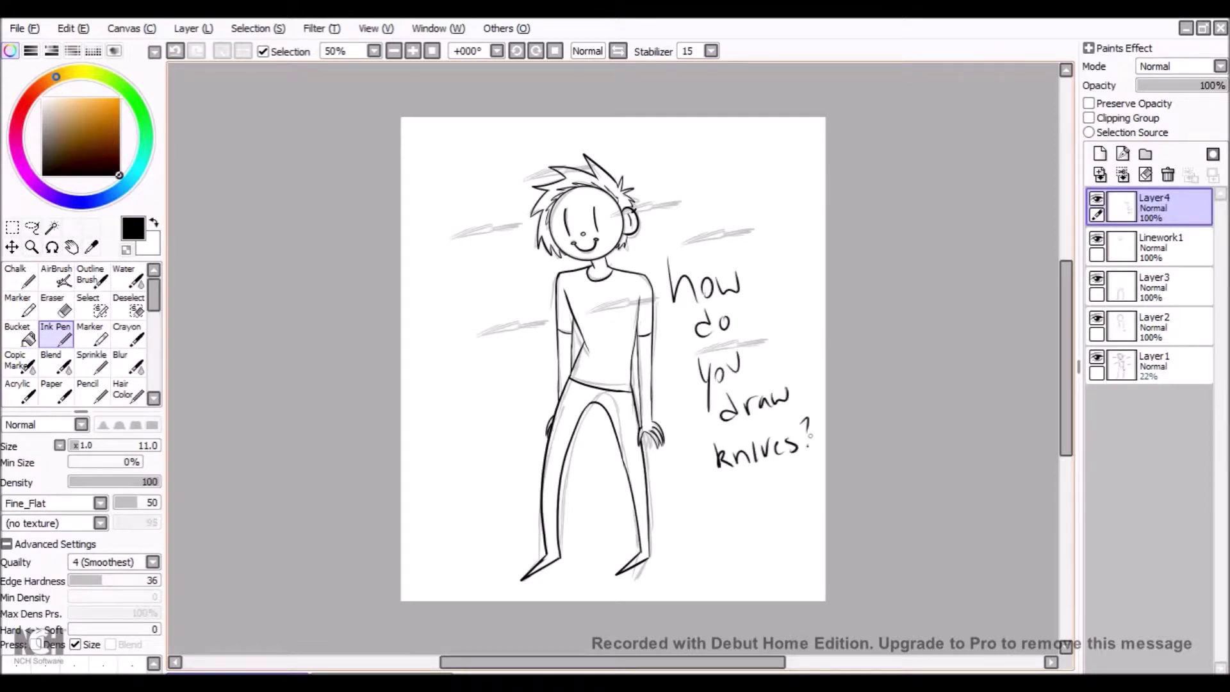
key("Delete")
Step: Ink a kitchen knife outline beside the figure on Layer4 and clean up its tip with the Eraser
key("ctrl+plus")
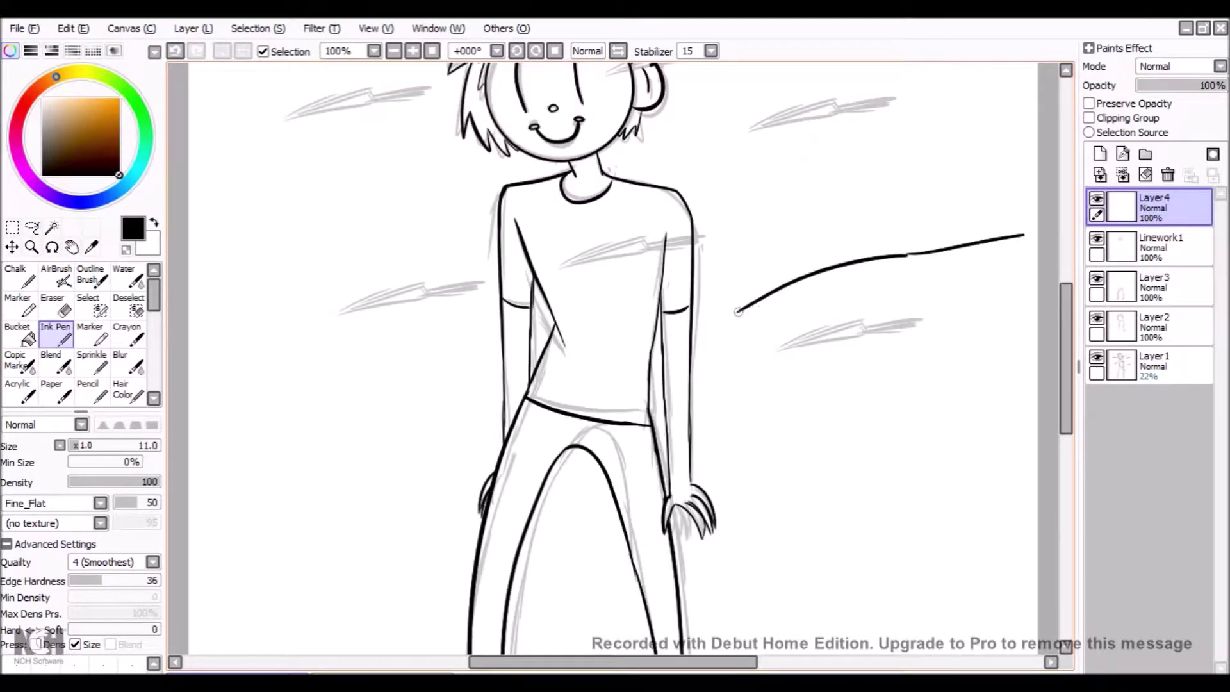
key("ctrl+t")
key("Escape")
key("ctrl+t")
key("Return")
key("e")
key("ctrl+plus")
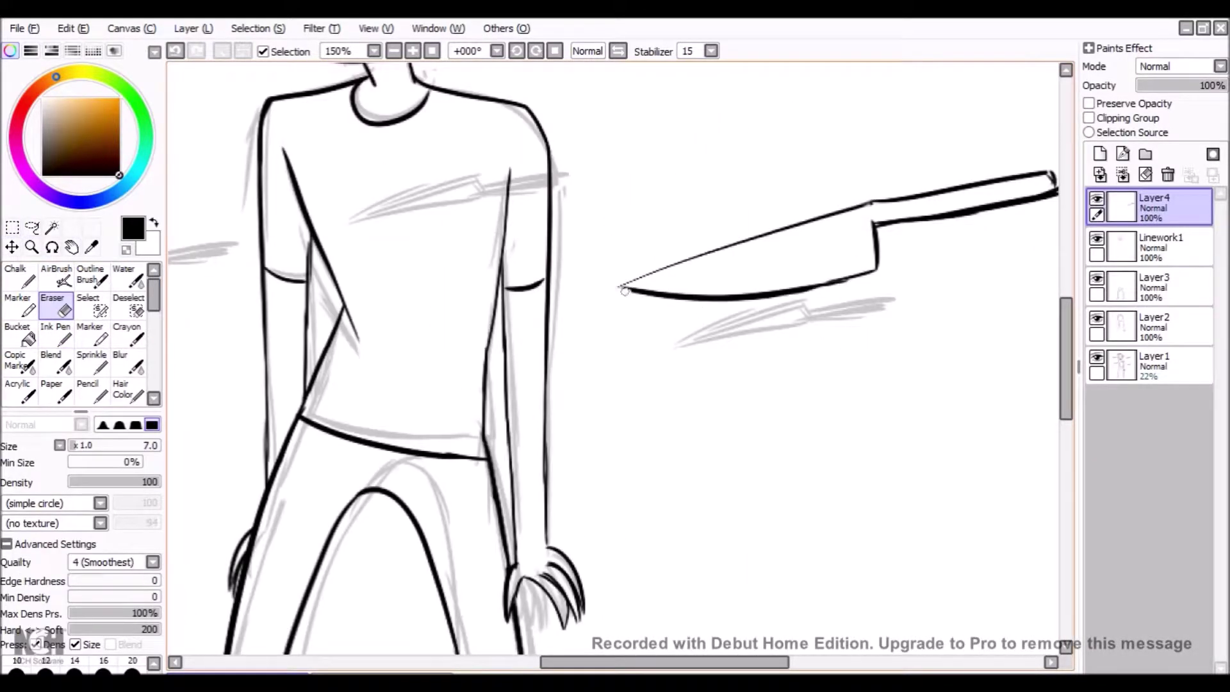
Step: Add the dividing line at the blade and three round rivets to the knife handle
scroll(813, 206, "right", 3)
key("n")
left_click_drag(698, 230, 819, 213)
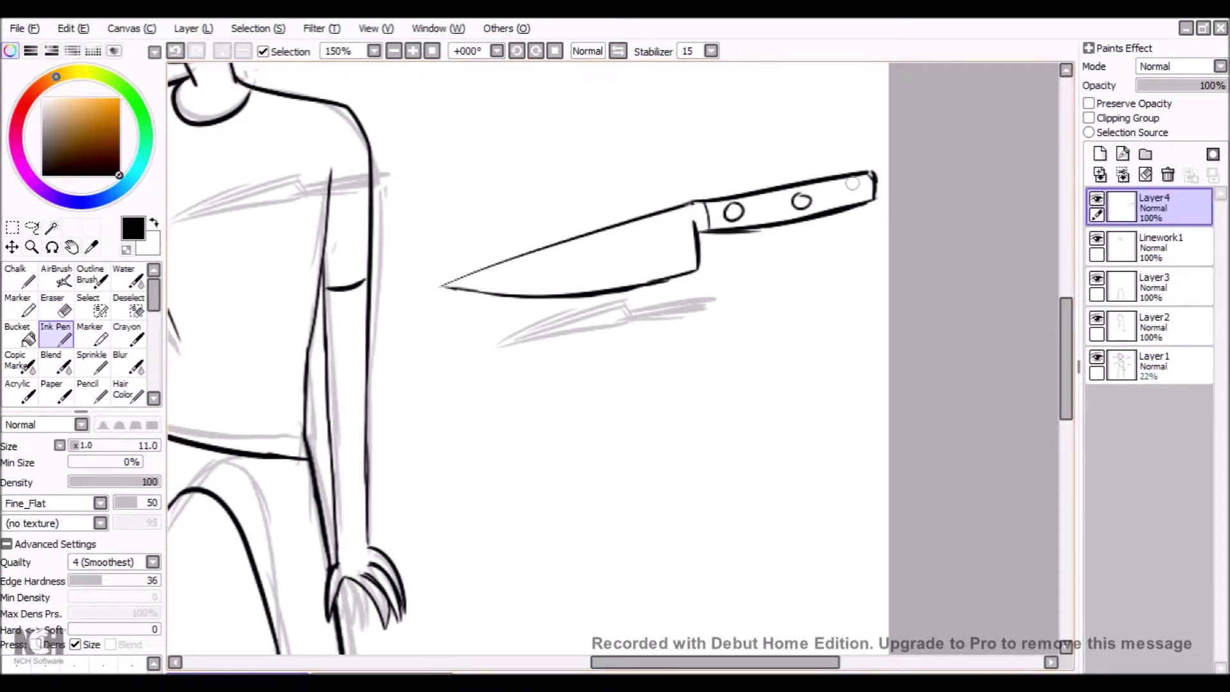
left_click_drag(852, 183, 856, 186)
Step: Clean up the knife handle with the Eraser, select it and rotate it to line up with the blade
key("e")
key("m")
mouse_move(688, 165)
left_mouse_down()
mouse_move(882, 238)
mouse_move(879, 192)
left_mouse_up()
key("ctrl+t")
key("Return")
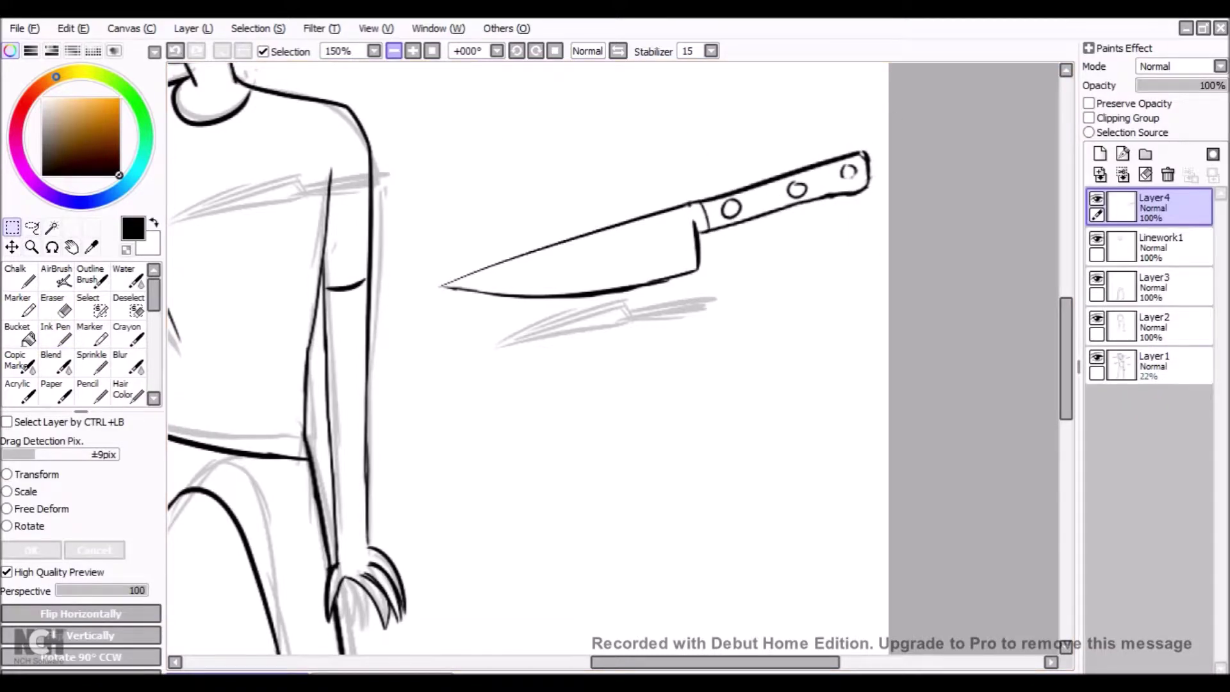
Step: Duplicate the knife over the sketched knives around the figure and merge the copies into Layer4
left_click(394, 51)
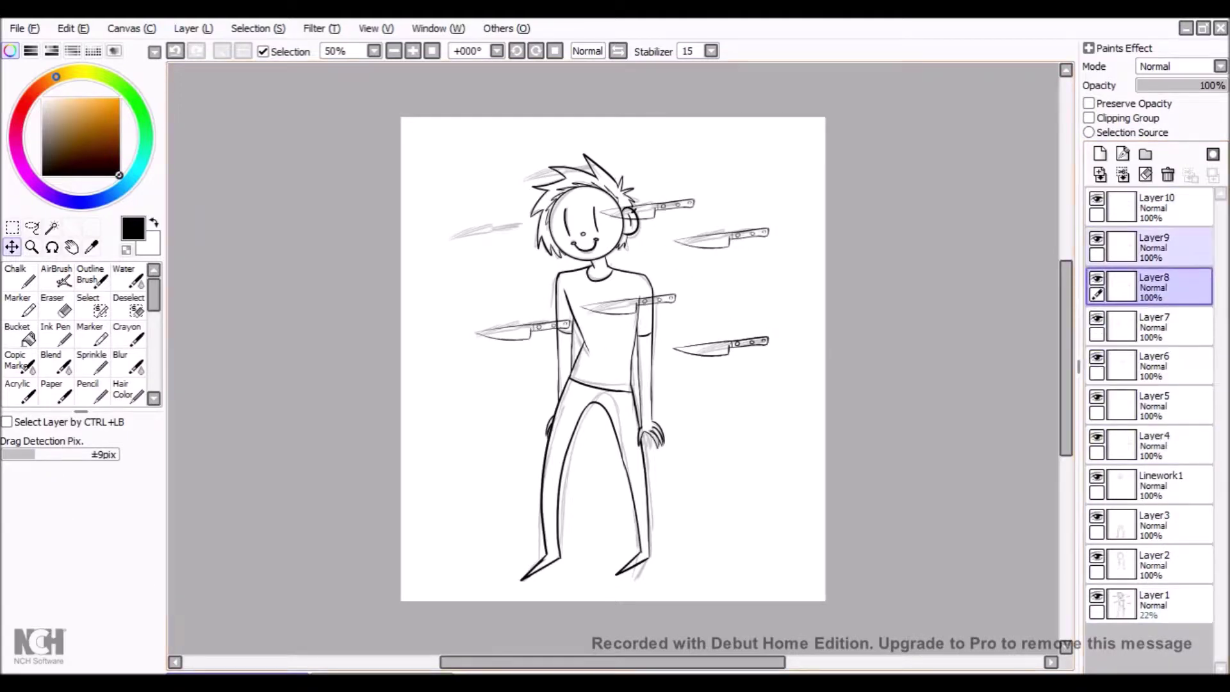
key("ctrl+e")
key("ctrl+e")
key("ctrl+e")
key("ctrl+e")
key("ctrl+e")
key("ctrl+e")
Step: Select the knives at the head and the one by the lower-left arm on Layer4 and rotate or shift them over the sketch
scroll(613, 359, "up", 2)
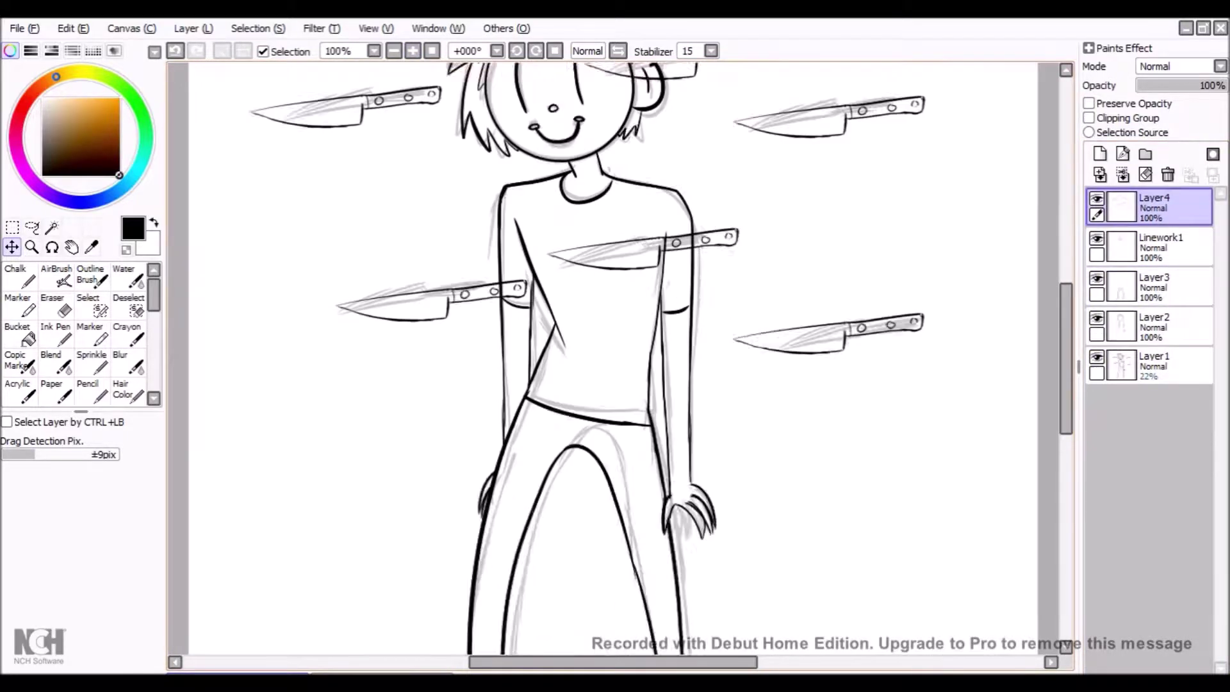
key("ctrl+t")
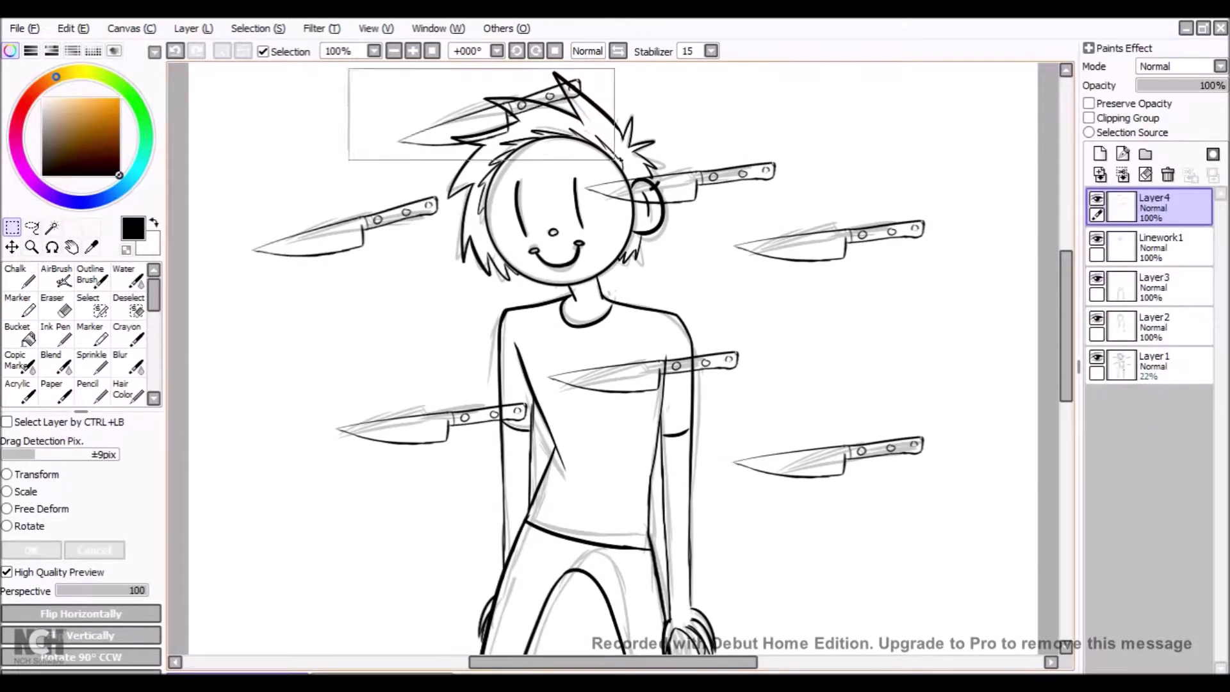
scroll(663, 358, "down", 1)
key("ctrl+t")
key("Return")
scroll(613, 359, "down", 2)
left_click_drag(510, 336, 323, 368)
key("ctrl+t")
key("Return")
key("ctrl+t")
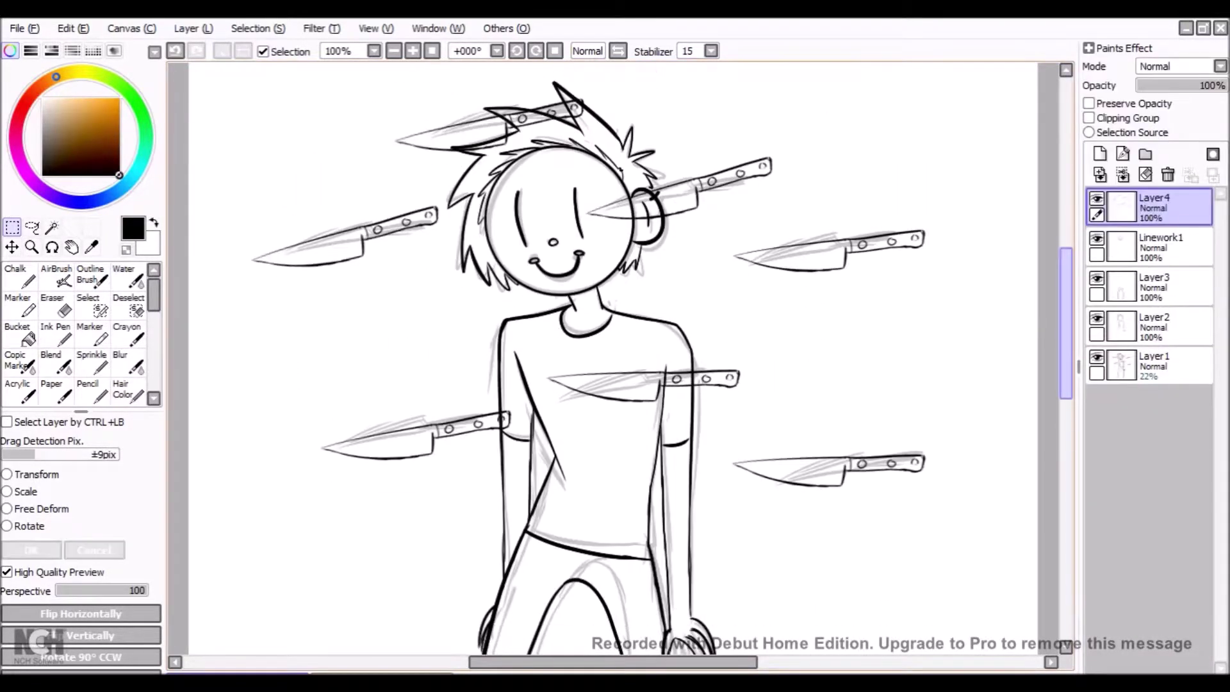
key("Return")
Step: Rotate the two free knives on the right of the figure to follow the angles of the sketched knives
scroll(613, 359, "up", 3)
key("ctrl+t")
key("Return")
key("ctrl+t")
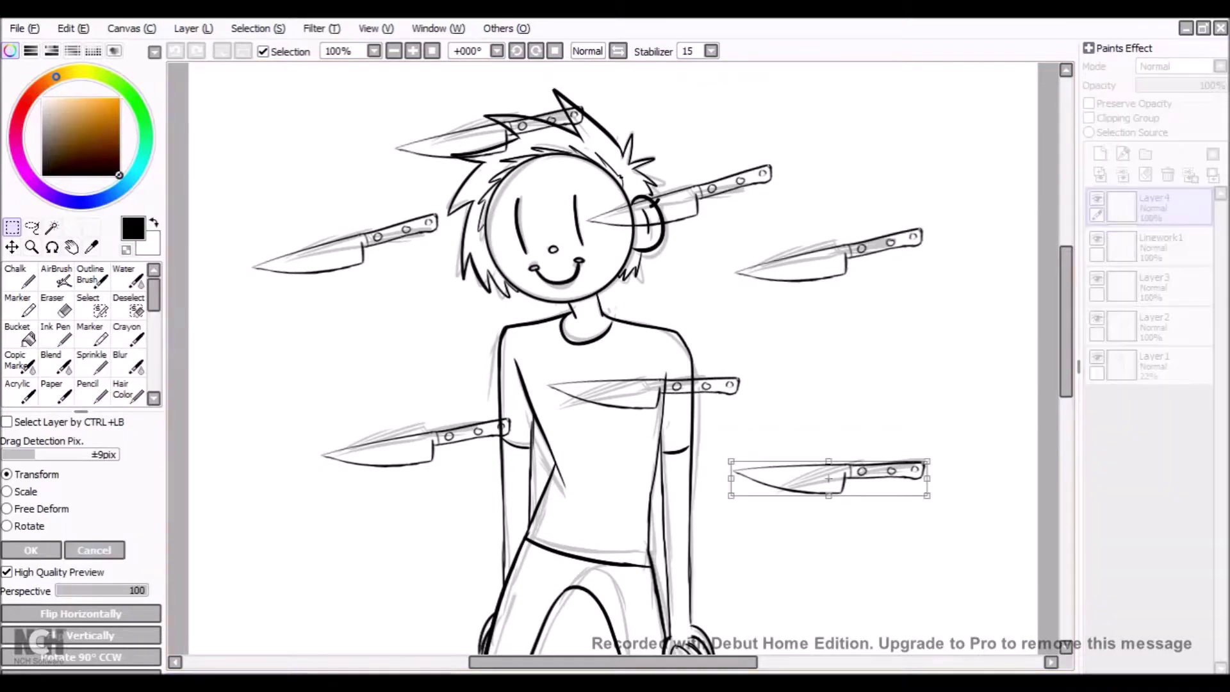
key("Return")
Step: Merge the Linework1 and Layer3 line art down into Layer2
left_click(1161, 243)
left_click(1122, 174)
scroll(613, 359, "down", 1)
left_click(1123, 174)
Step: Erase the parts of the upper knife on Layer4 that cross the hair spikes
key("e")
scroll(679, 374, "up", 1)
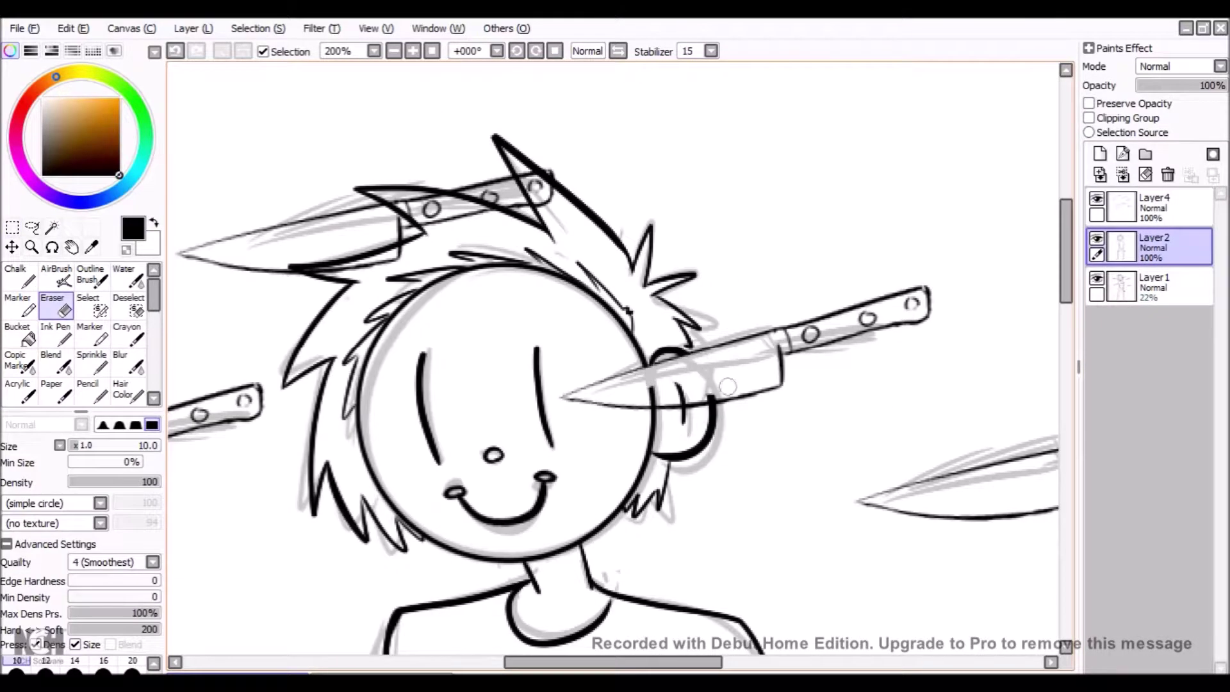
scroll(1034, 267, "down", 5)
scroll(1034, 267, "left", 1)
scroll(1034, 267, "up", 3)
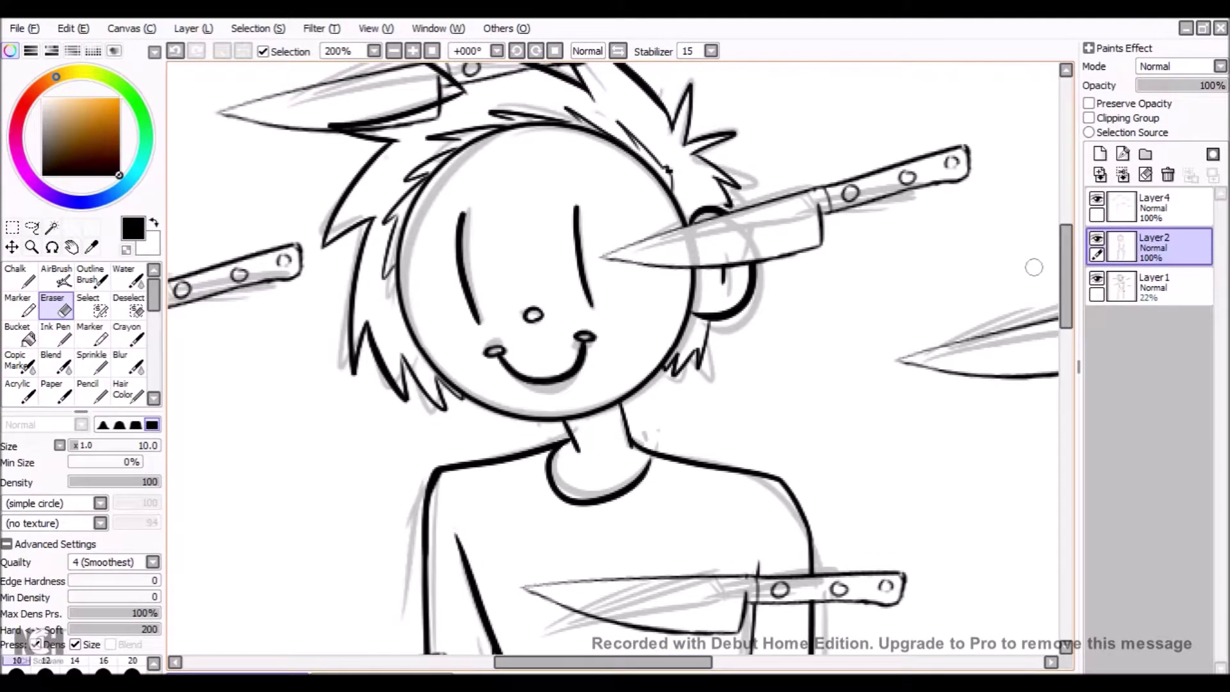
scroll(1028, 268, "up", 3)
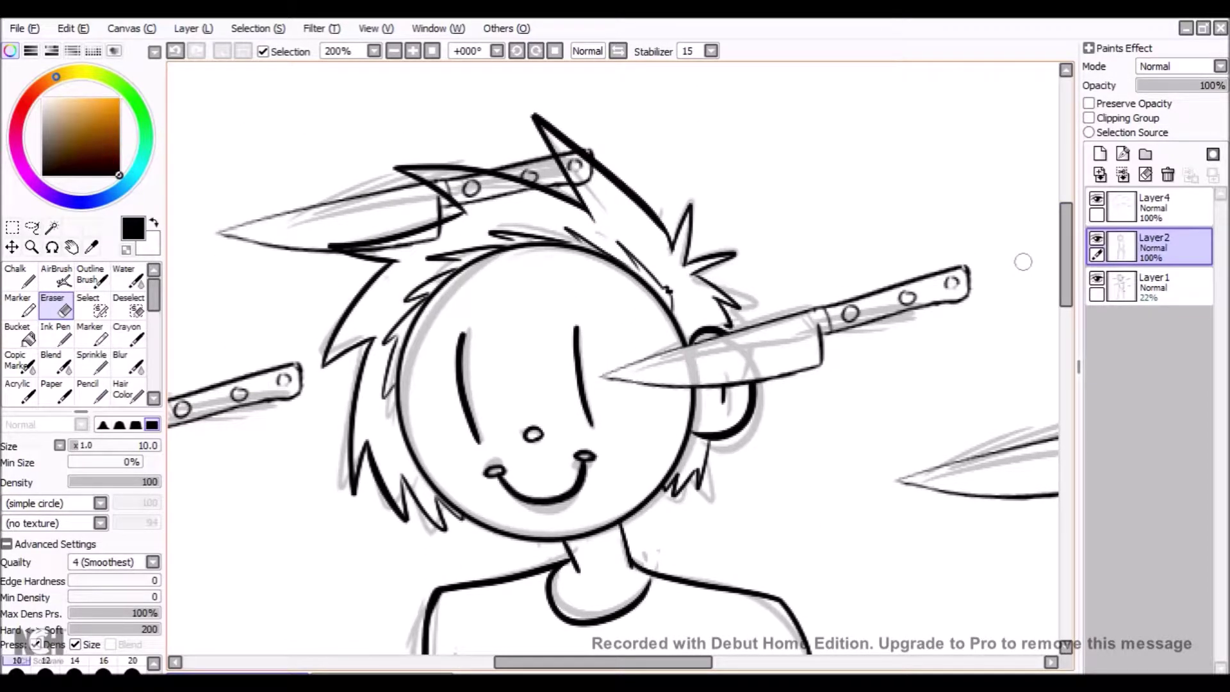
left_click(1153, 206)
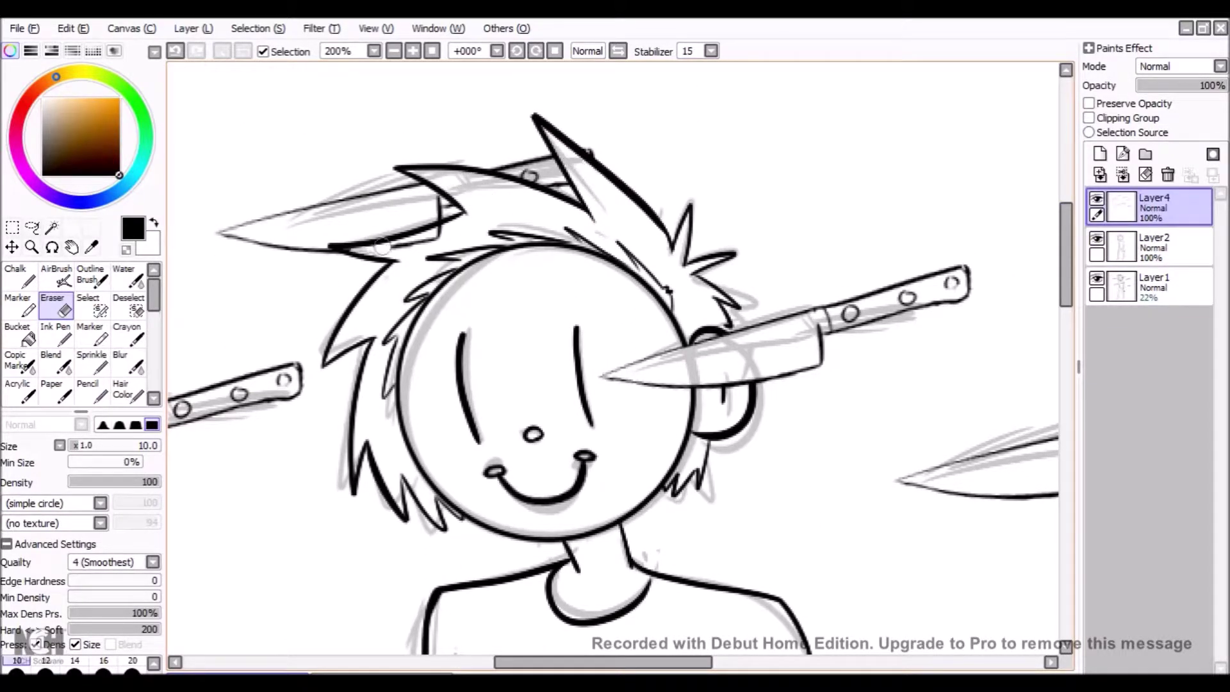
scroll(382, 246, "down", 5)
scroll(382, 246, "up", 5)
Step: Hide the rough sketch on Layer1 and add a dark grey backdrop layer beneath the line art
key("minus")
key("minus")
left_click(1097, 278)
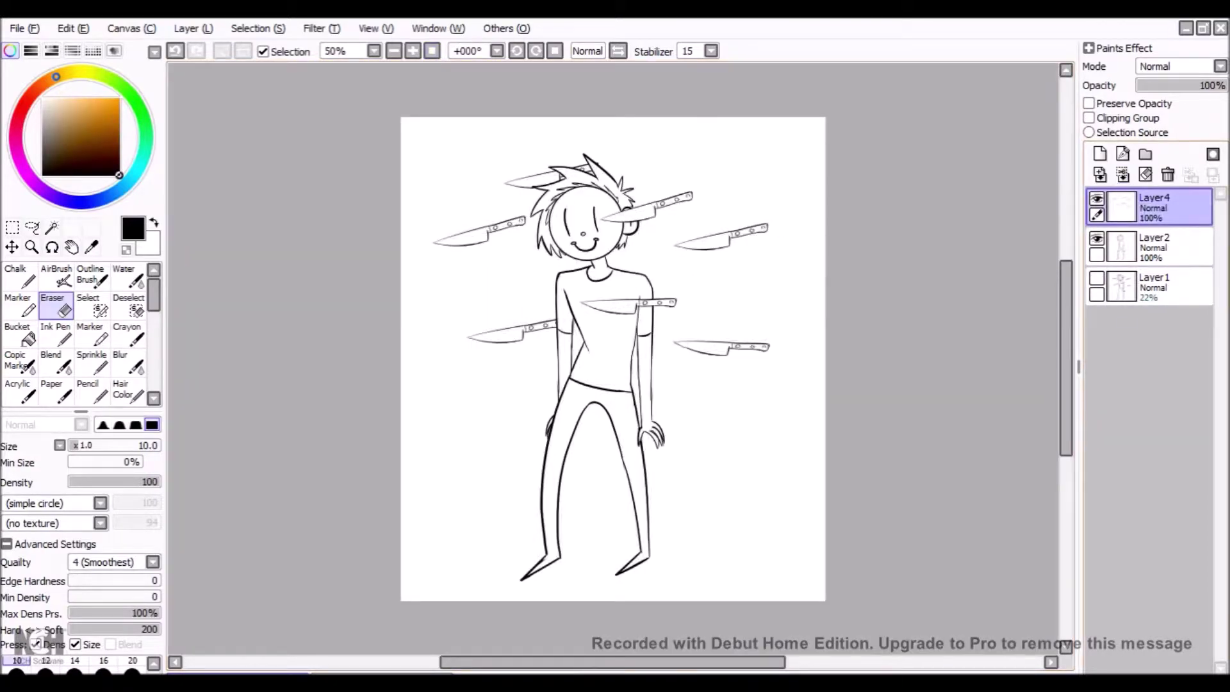
left_click(52, 227)
left_click(1153, 247)
double_click(1153, 285)
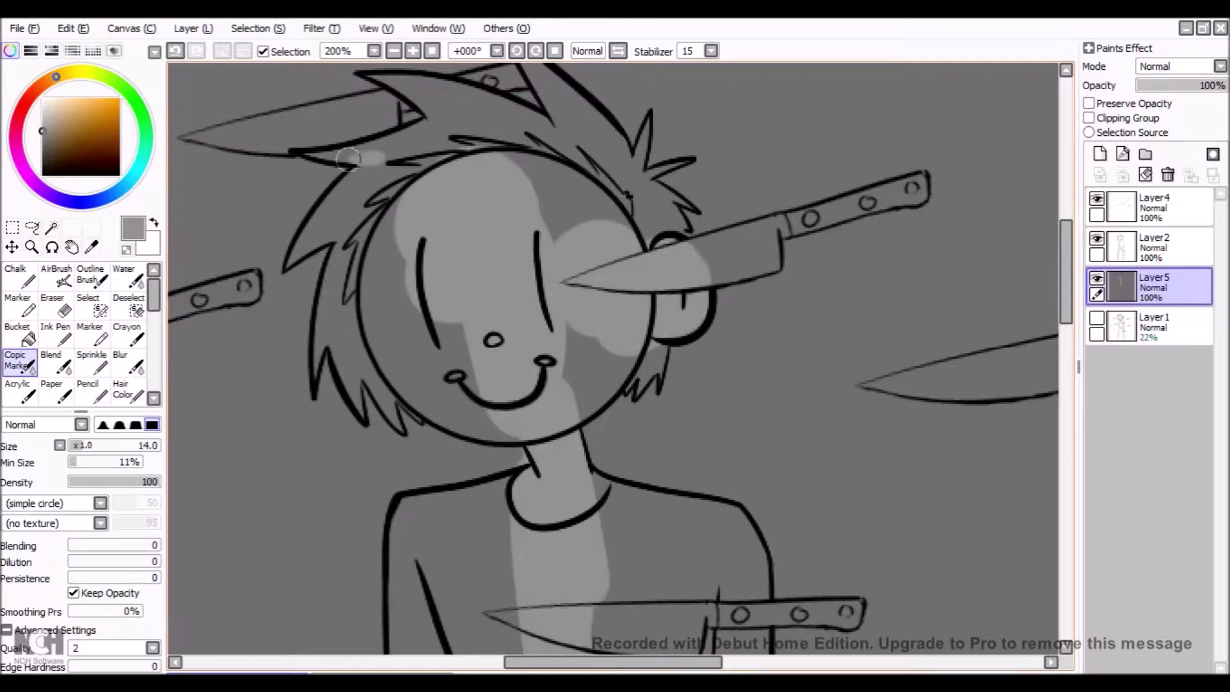
mouse_move(349, 159)
left_mouse_down()
mouse_move(330, 250)
mouse_move(351, 344)
left_mouse_up()
mouse_move(239, 126)
left_mouse_down()
mouse_move(341, 120)
mouse_move(490, 90)
left_mouse_up()
scroll(508, 179, "up", 3)
left_click_drag(421, 194, 615, 269)
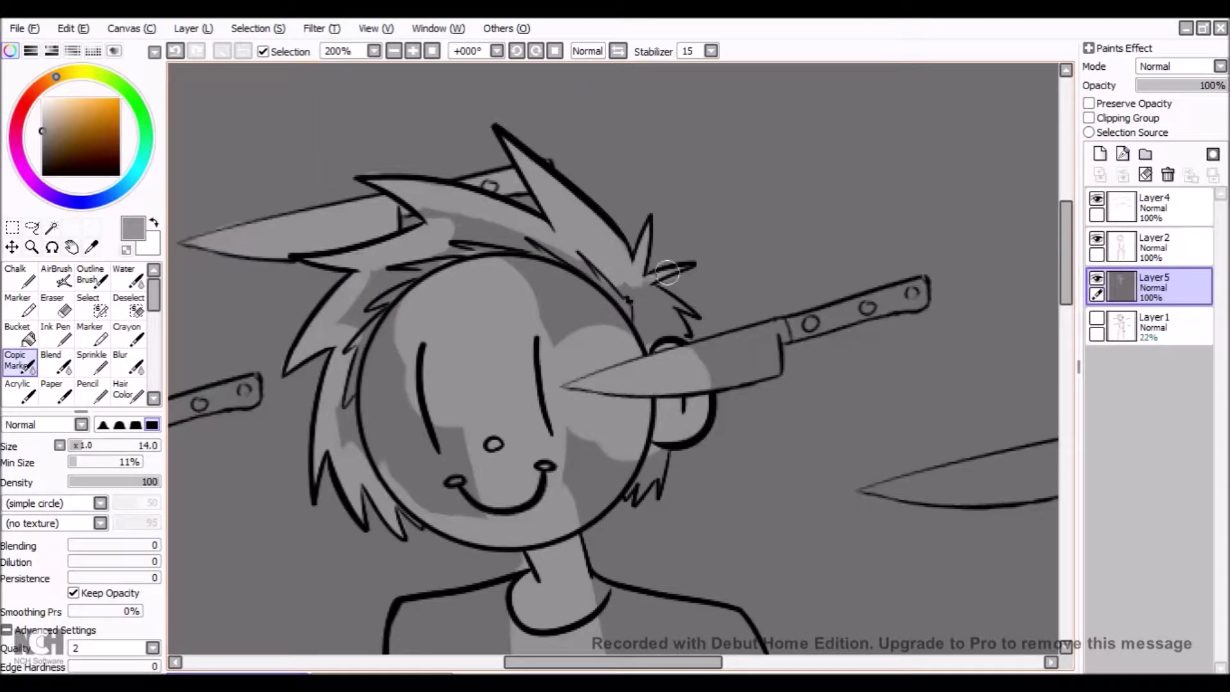
scroll(615, 269, "down", 4)
left_click_drag(659, 334, 583, 320)
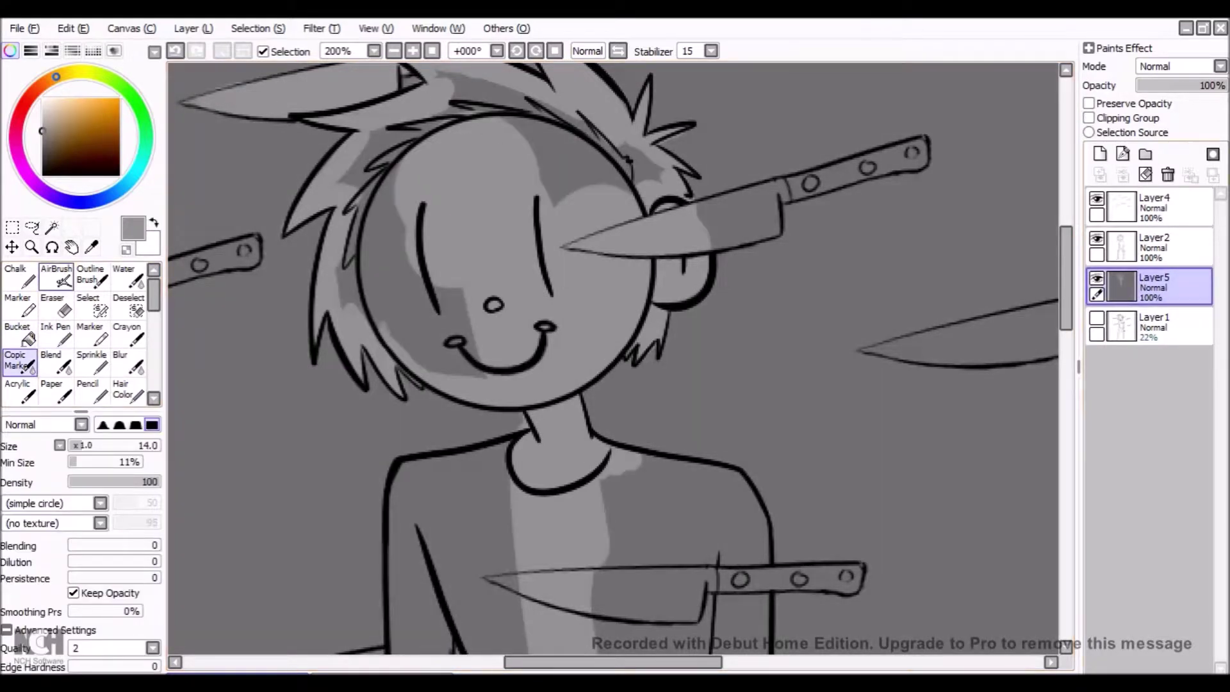
Step: Refill the Layer5 backdrop with a lighter grey and add a new layer above it
key("ctrl+minus")
key("ctrl+minus")
left_click(19, 333)
left_click(1099, 154)
Step: Paint dark grey with the Copic Marker on Layer6 inside the left arm, shoulder, neck, chin and left hair edges
left_click(19, 360)
key("ctrl+plus")
key("ctrl+plus")
mouse_move(564, 81)
left_mouse_down()
mouse_move(462, 128)
mouse_move(458, 313)
left_mouse_up()
key("ctrl+plus")
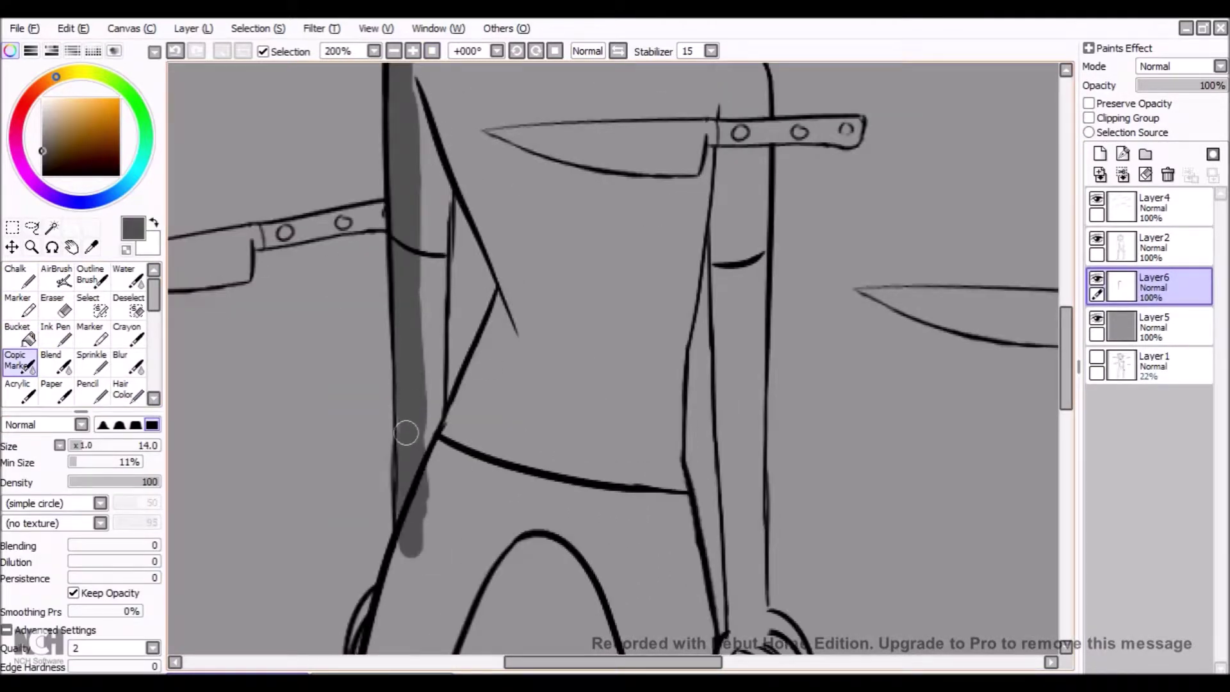
scroll(405, 435, "up", 10)
left_click_drag(355, 173, 327, 240)
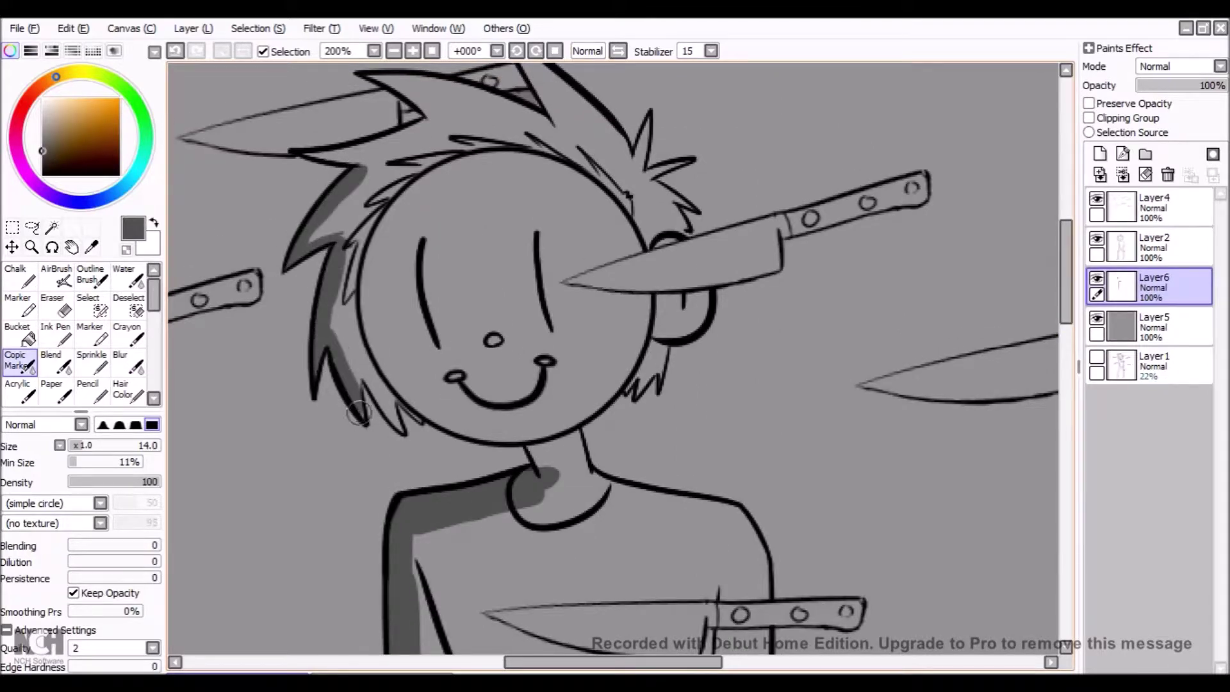
mouse_move(415, 413)
left_mouse_down()
mouse_move(532, 431)
mouse_move(550, 471)
left_mouse_up()
Step: Paint dark grey along the inside of the hair spikes on top of the head on Layer6
scroll(551, 471, "up", 3)
left_click(1153, 327)
left_click(52, 228)
left_click(1153, 286)
left_click(19, 360)
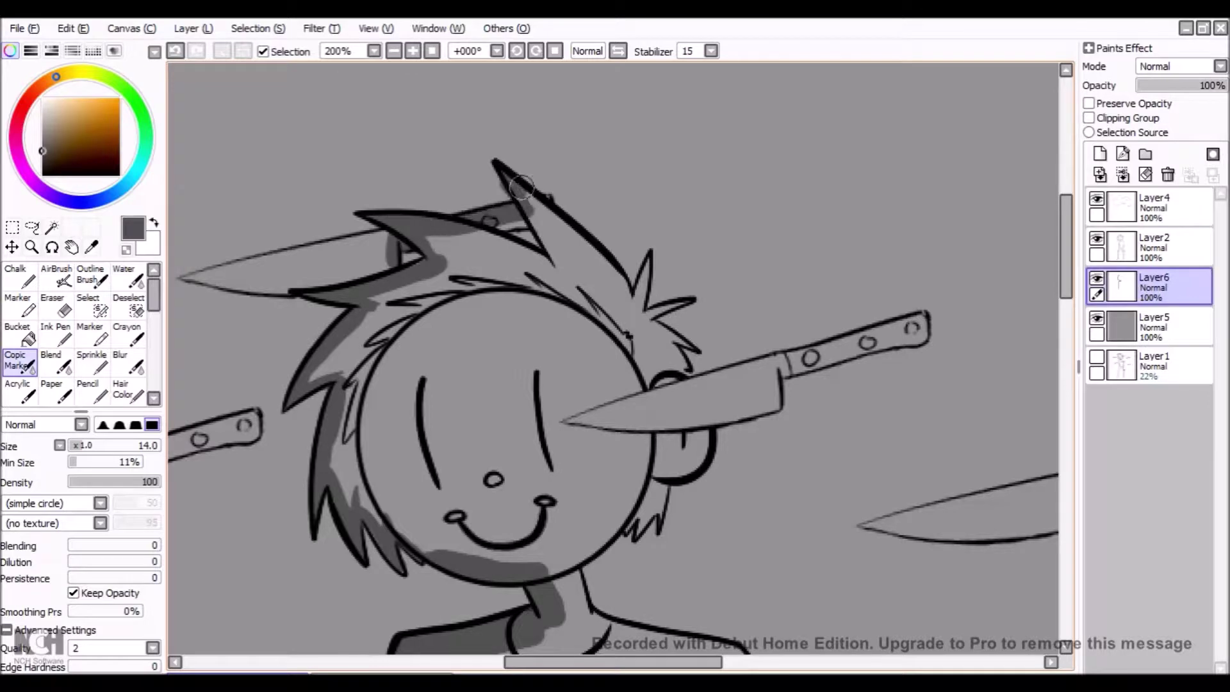
left_click_drag(515, 187, 513, 216)
scroll(660, 308, "down", 3)
Step: Paint dark grey over the knife at the ear, the ear and the right-hand shoulder
mouse_move(647, 259)
left_mouse_down()
mouse_move(660, 307)
mouse_move(808, 219)
left_mouse_up()
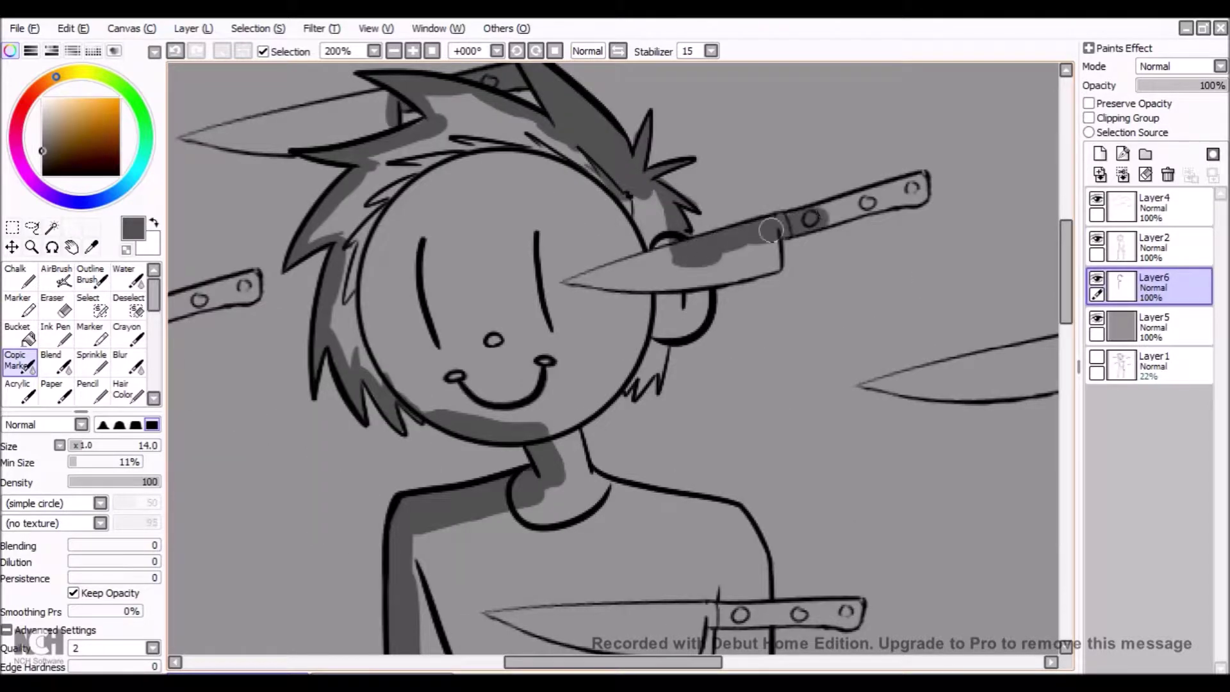
left_click_drag(660, 288, 641, 385)
left_click_drag(679, 302, 775, 256)
scroll(640, 321, "down", 3)
mouse_move(615, 243)
left_mouse_down()
mouse_move(577, 307)
mouse_move(717, 372)
left_mouse_up()
left_click_drag(692, 365, 769, 435)
Step: Paint dark grey along the inner edges of both legs down to the feet
scroll(640, 385, "down", 10)
left_click_drag(410, 90, 359, 349)
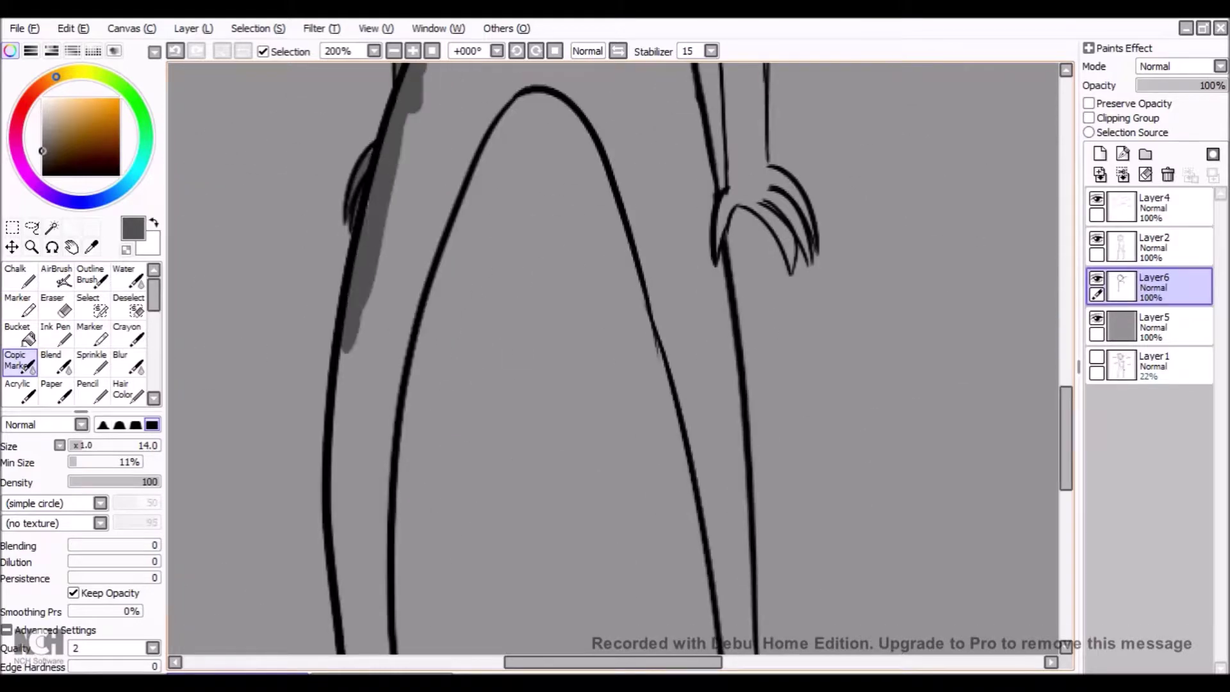
scroll(359, 349, "down", 5)
left_click_drag(349, 106, 360, 467)
left_click_drag(392, 116, 385, 461)
mouse_move(679, 148)
left_mouse_down()
mouse_move(688, 250)
mouse_move(741, 362)
left_mouse_up()
scroll(742, 362, "up", 5)
left_click_drag(705, 167, 743, 564)
left_click_drag(699, 320, 691, 499)
left_click_drag(604, 97, 670, 314)
Step: Paint dark grey over the right-hand hand and arm and along the adjacent side of the torso
scroll(741, 437, "up", 5)
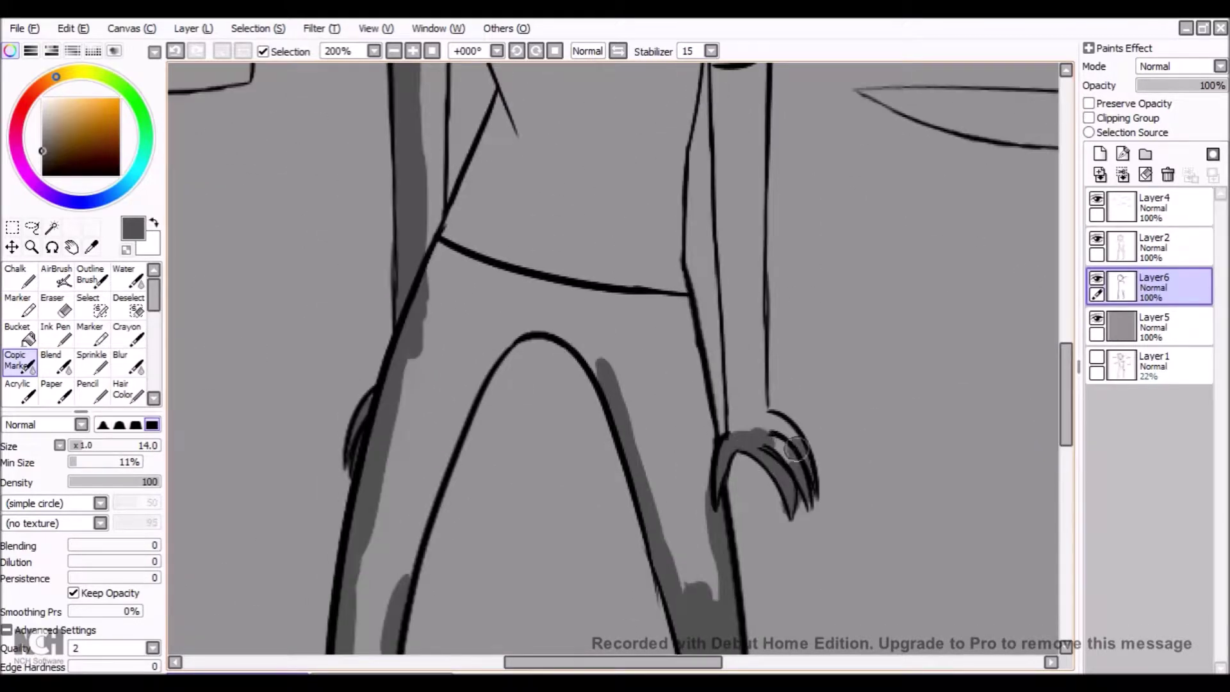
scroll(794, 448, "up", 3)
left_click_drag(749, 173, 760, 557)
left_click_drag(736, 269, 743, 577)
left_click_drag(698, 170, 683, 493)
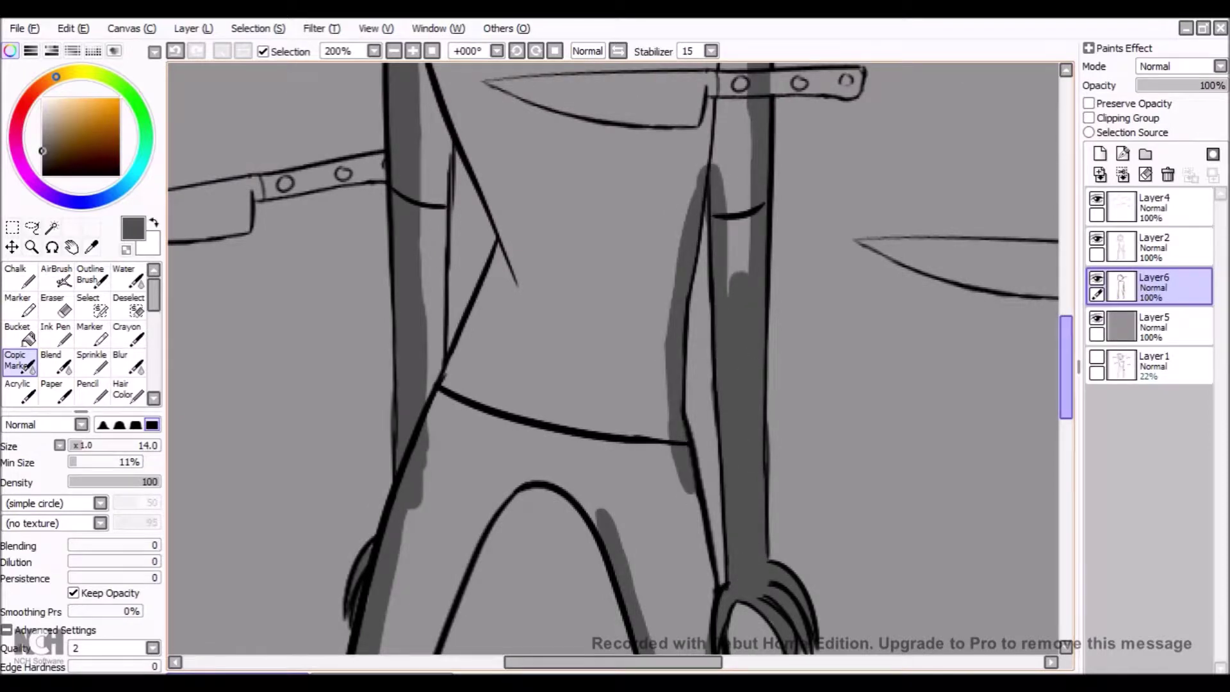
Step: Paint dark grey along the inner side of the left arm and the left edge of the torso
scroll(615, 359, "down", 5)
left_click_drag(416, 288, 436, 403)
scroll(615, 359, "up", 6)
left_click_drag(449, 160, 538, 340)
left_click_drag(442, 199, 448, 295)
left_click_drag(436, 275, 499, 449)
Step: Fill the remaining interior of the figure on Layer6 with dark grey using the Bucket
scroll(615, 359, "up", 10)
left_click(17, 333)
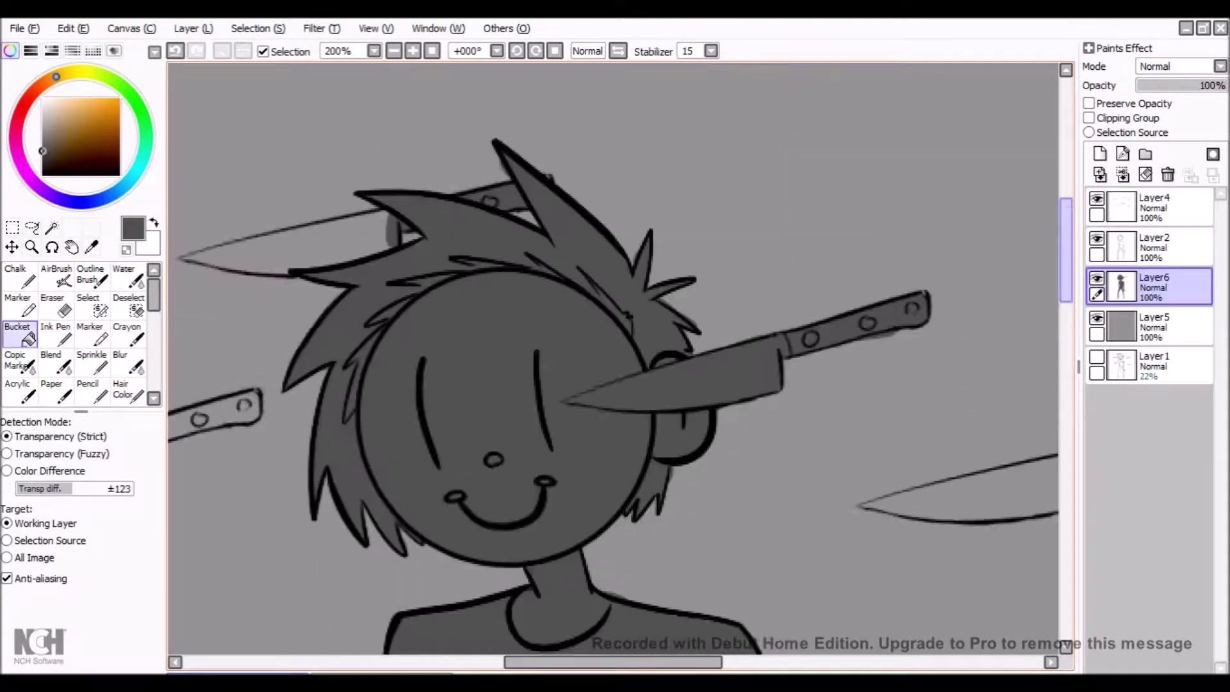
scroll(615, 359, "down", 8)
scroll(615, 359, "up", 8)
Step: Paint the torso knife's handle and the free knife on the lower right dark grey with the Copic Marker
left_click(20, 360)
scroll(741, 256, "down", 20)
scroll(741, 192, "up", 10)
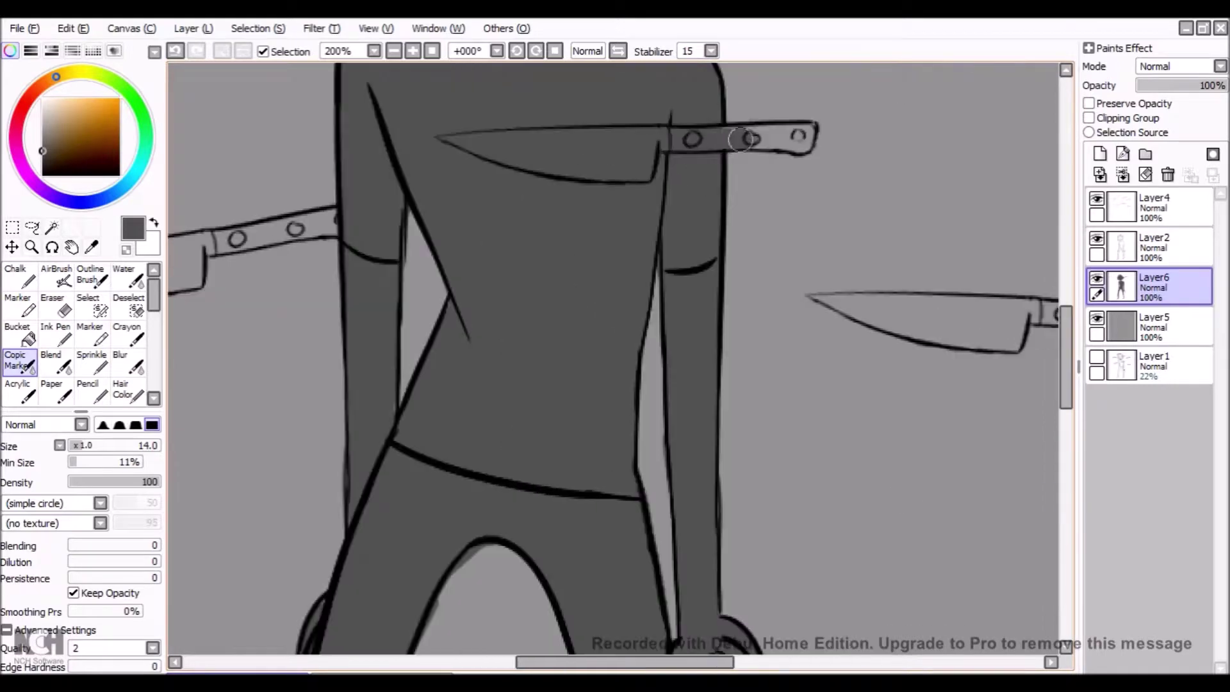
scroll(623, 558, "right", 6)
left_click_drag(403, 296, 632, 305)
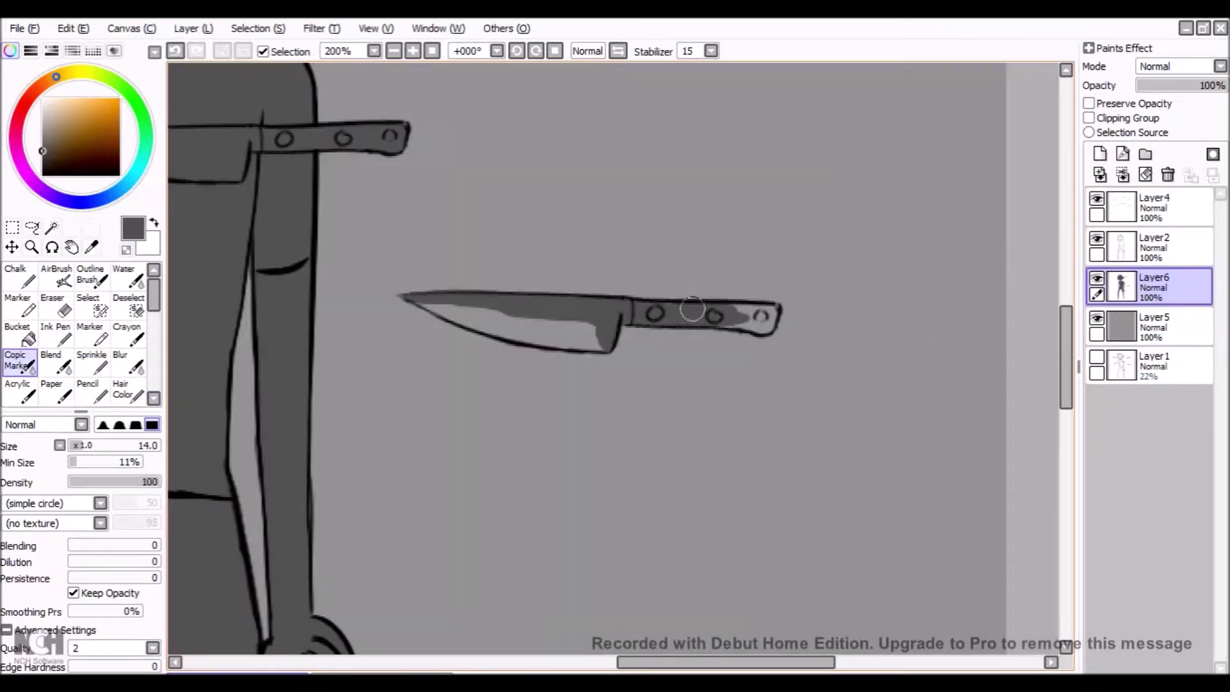
Step: Copy the dark grey knife fill onto the upper-right knife, rotate it to fit the outline and merge it into Layer6
scroll(615, 359, "up", 2)
scroll(615, 359, "down", 4)
key("ctrl+c")
key("ctrl+v")
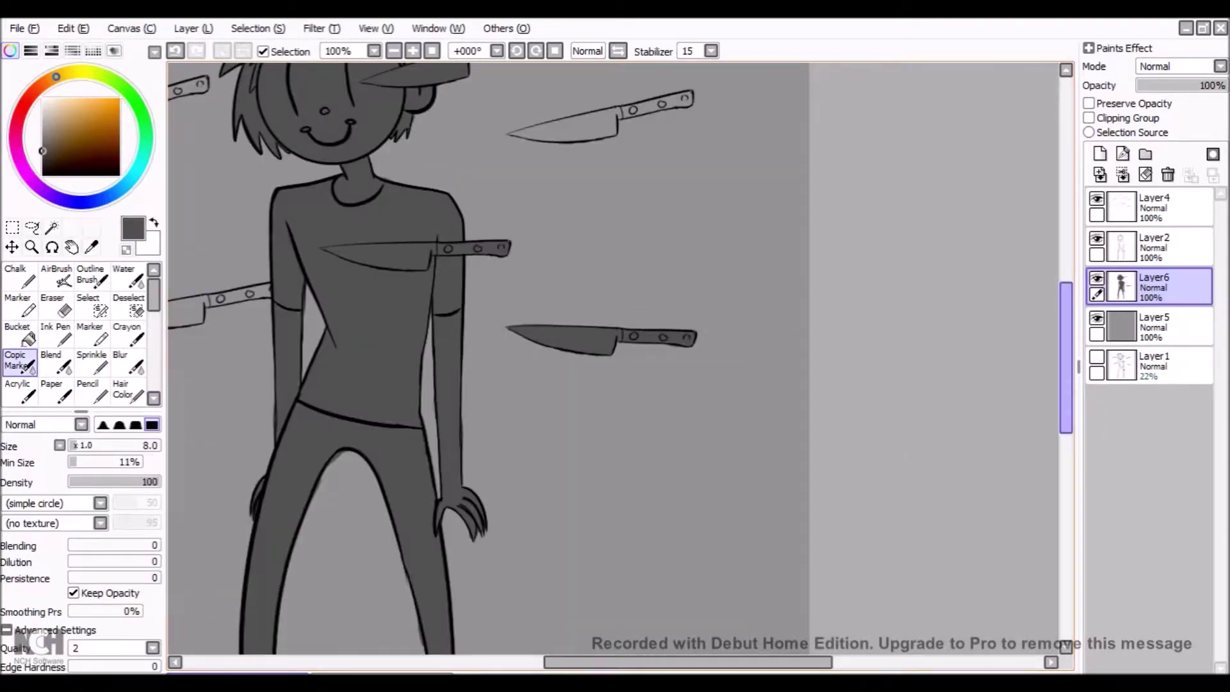
key("ctrl+t")
scroll(615, 359, "up", 2)
left_click_drag(577, 308, 611, 232)
key("Return")
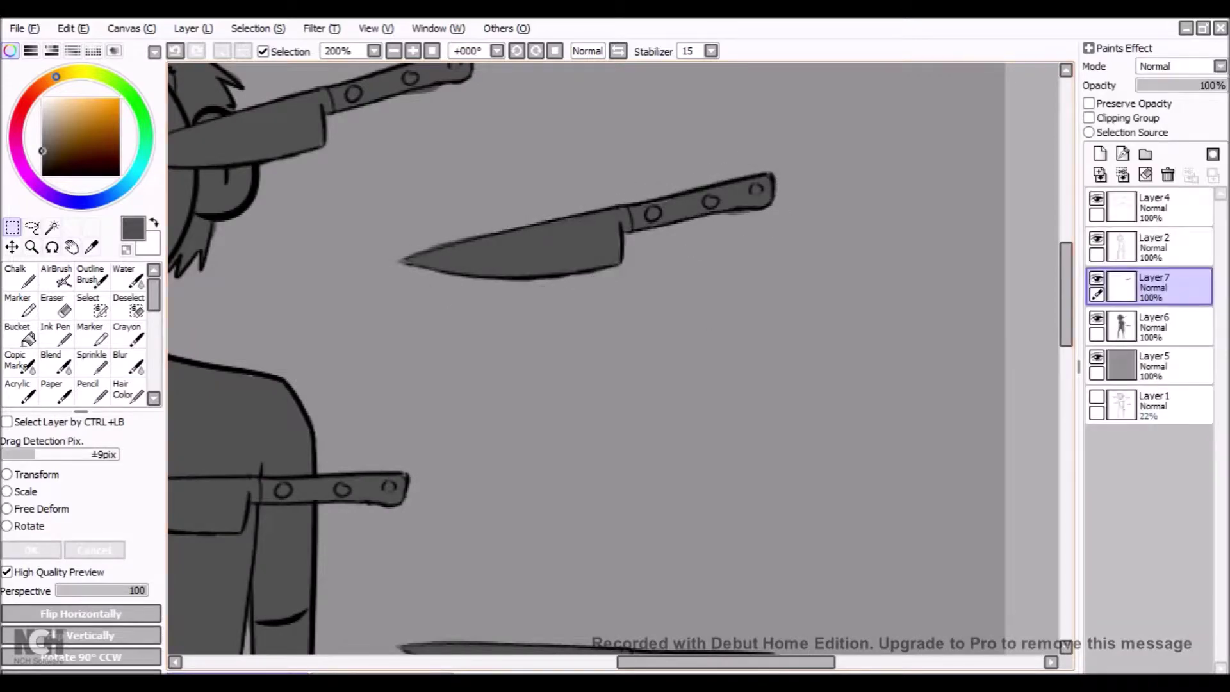
key("ctrl+e")
Step: Paint the blade and handle of the upper-left knife dark grey with a small Copic Marker of size 4
left_click(20, 361)
scroll(613, 357, "up", 2)
left_click_drag(237, 197, 363, 156)
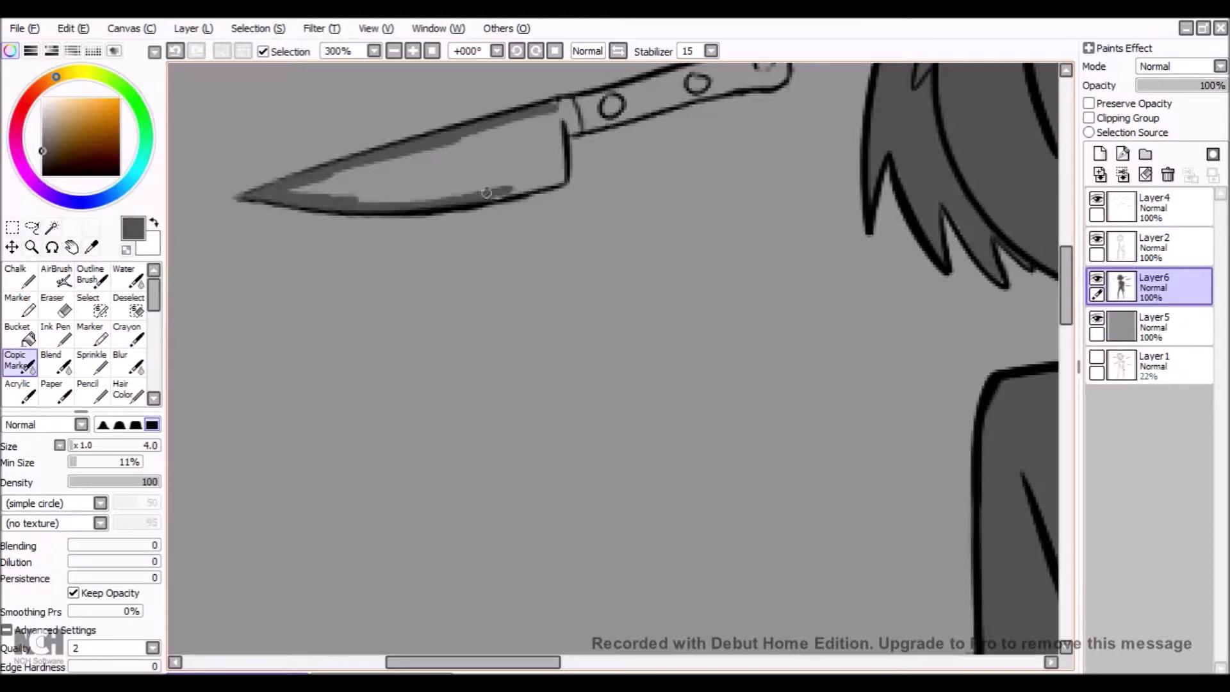
left_click_drag(562, 150, 544, 186)
scroll(540, 305, "up", 2)
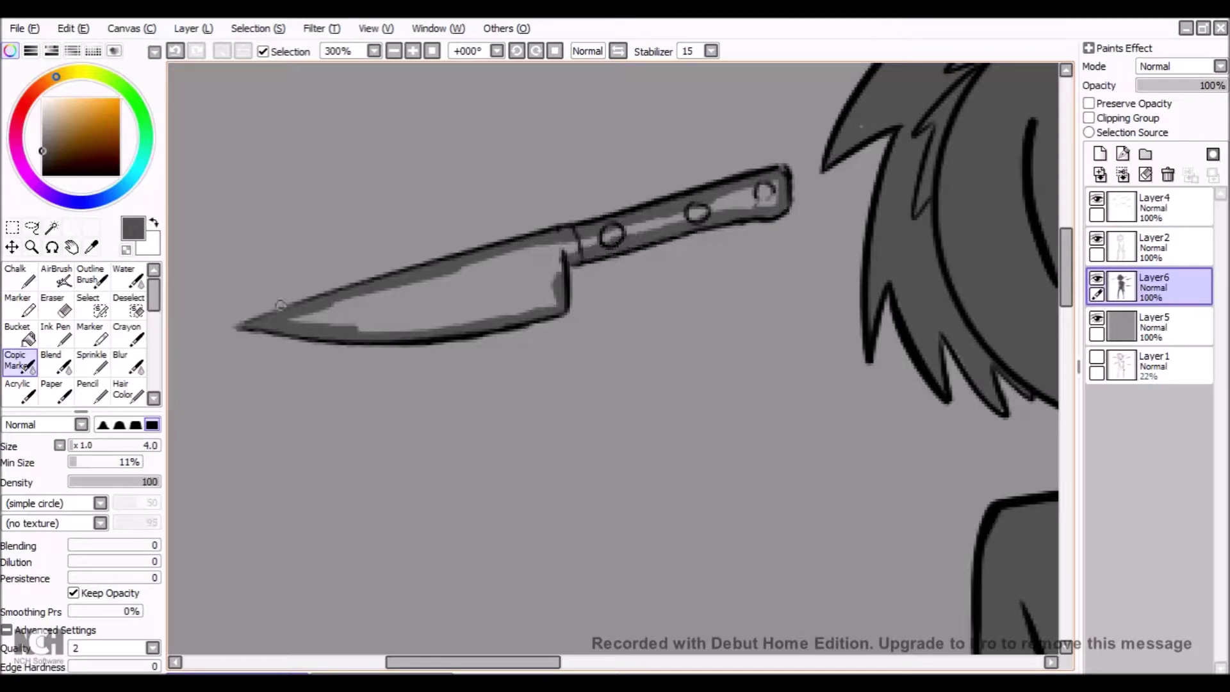
scroll(589, 250, "up", 3)
left_click_drag(787, 151, 747, 164)
Step: Paint the lower-left knife's blade and handle dark grey with the Copic Marker at size 9
scroll(732, 188, "down", 3)
key("bracketright")
mouse_move(451, 272)
left_mouse_down()
mouse_move(612, 357)
mouse_move(611, 241)
mouse_move(712, 233)
left_mouse_up()
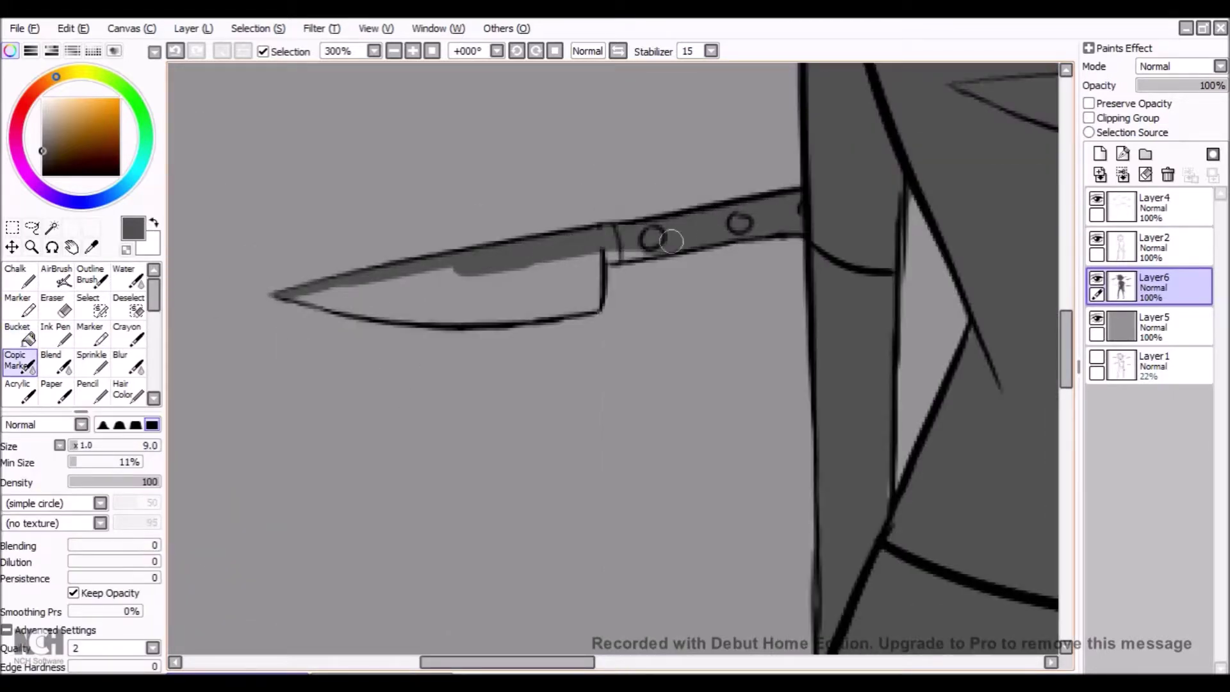
left_click_drag(410, 314, 583, 309)
Step: Clean up the dark grey base fill along the figure's outlines with the Eraser at size 10
key("e")
scroll(576, 312, "down", 5)
scroll(569, 551, "up", 4)
scroll(570, 550, "up", 5)
scroll(715, 490, "down", 10)
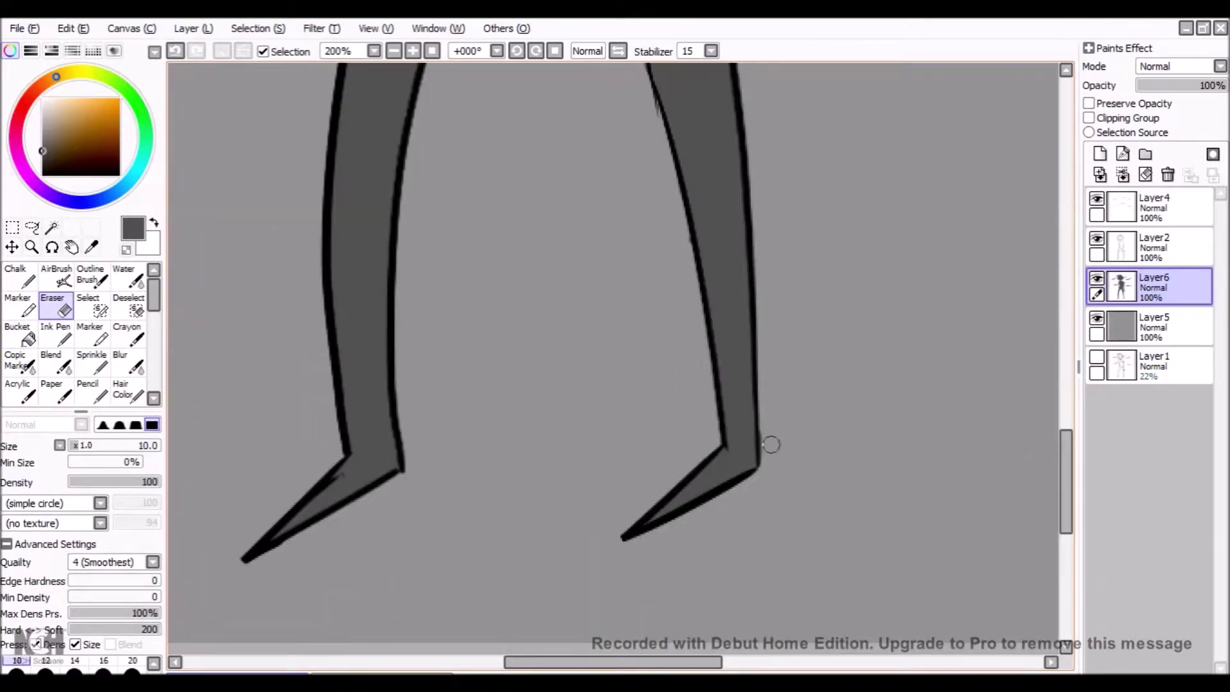
scroll(771, 444, "up", 10)
scroll(771, 444, "down", 4)
Step: Paint the shirt purple on the clipped Layer9, from the shoulders down to the hem
left_click(1154, 327)
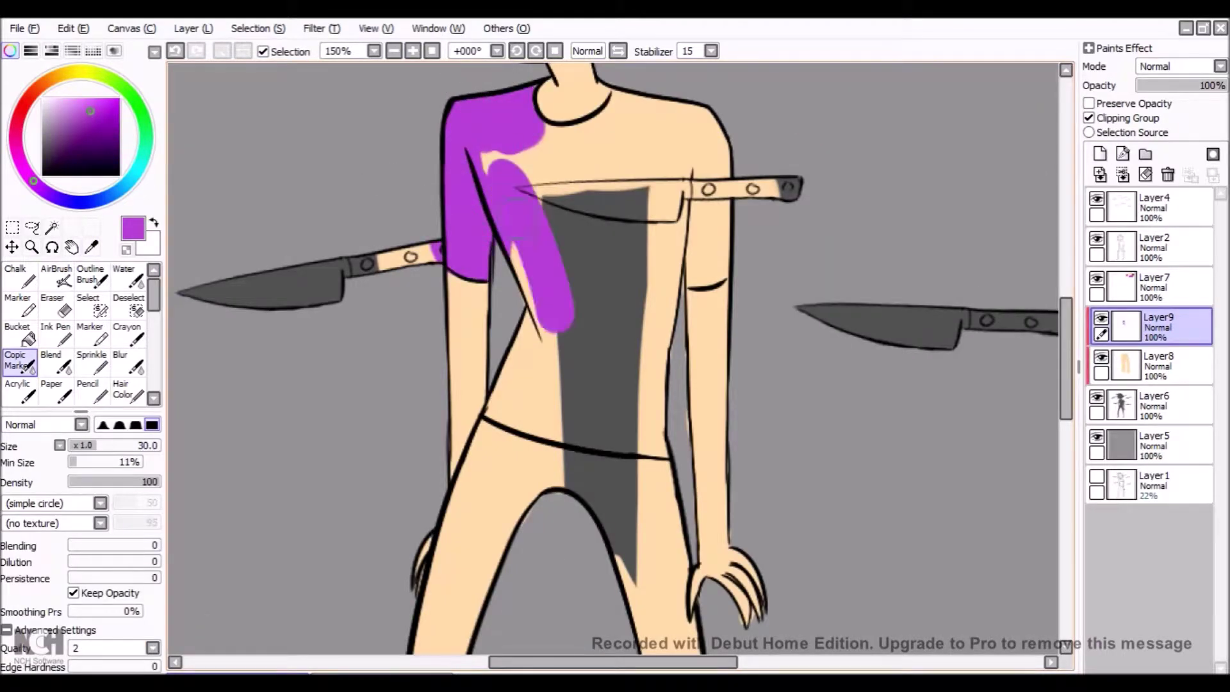
left_click_drag(556, 310, 537, 387)
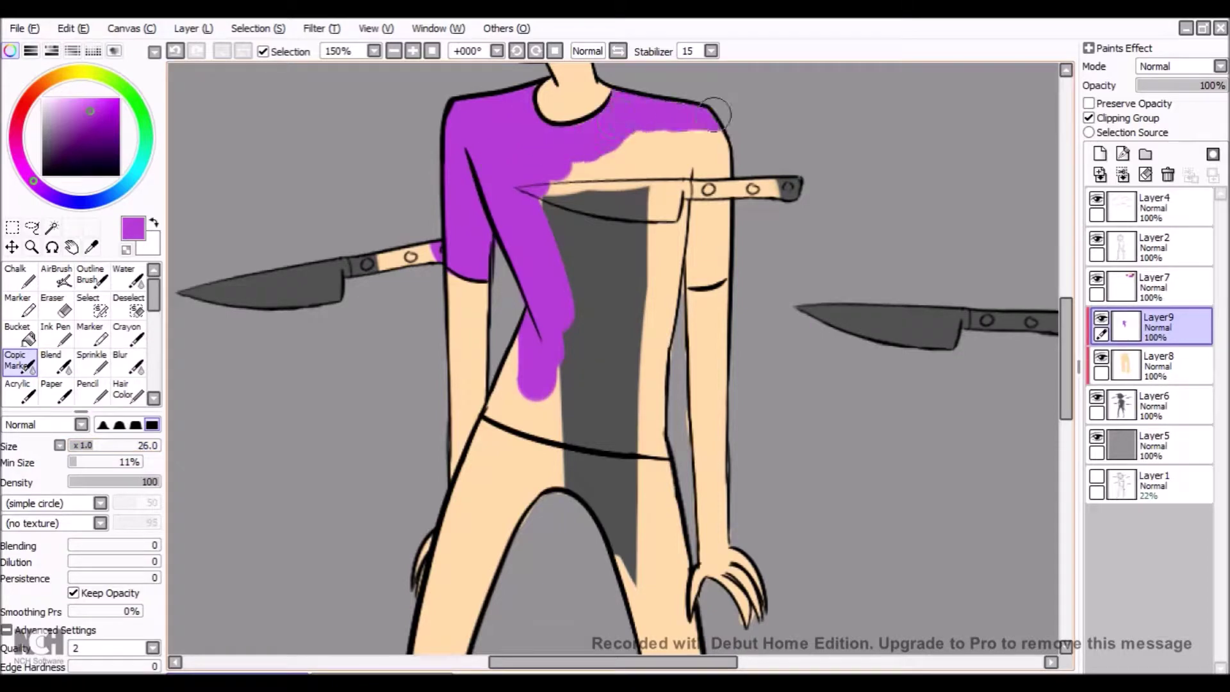
mouse_move(641, 147)
left_mouse_down()
mouse_move(705, 256)
mouse_move(660, 282)
left_mouse_up()
scroll(241, 441, "up", 1)
mouse_move(461, 436)
left_mouse_down()
mouse_move(593, 473)
mouse_move(676, 474)
left_mouse_up()
Step: Colour the trousers black on clipped Layer10 and clean up the leg edges with the Eraser
left_click(1153, 404)
key("e")
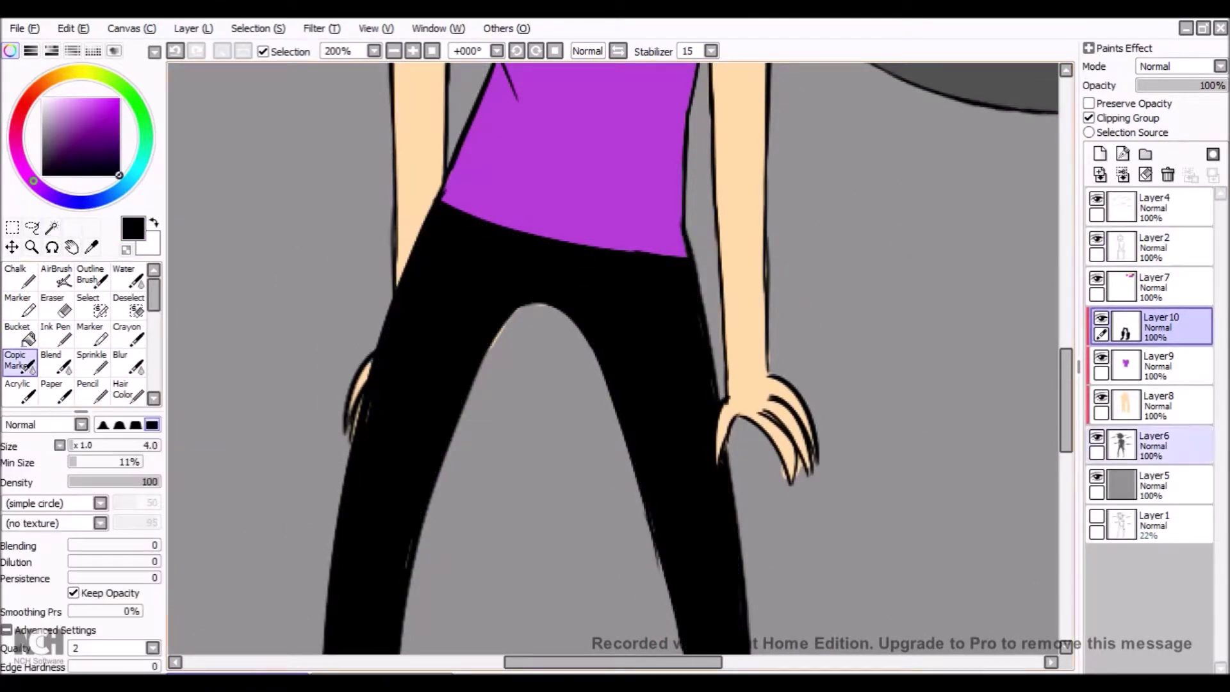
left_click(1153, 445)
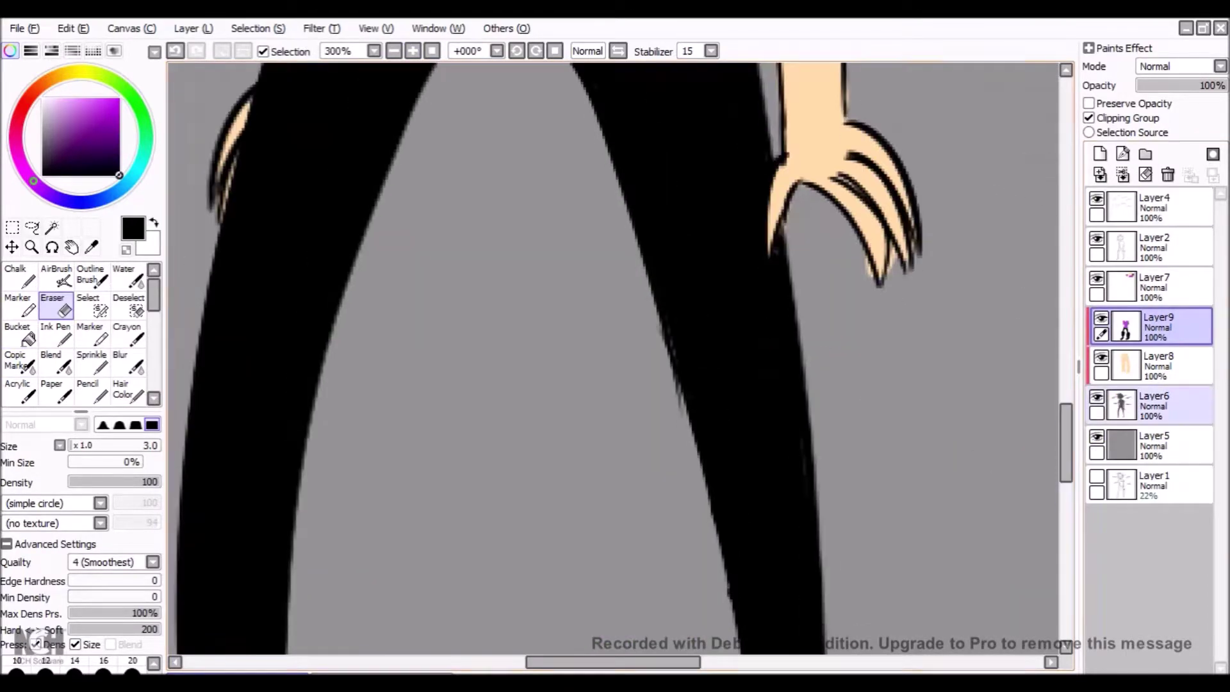
Step: Select the face interior from the Layer2 line art with the Magic Wand and make Layer10 the active layer
left_click(1153, 287)
left_click(1153, 247)
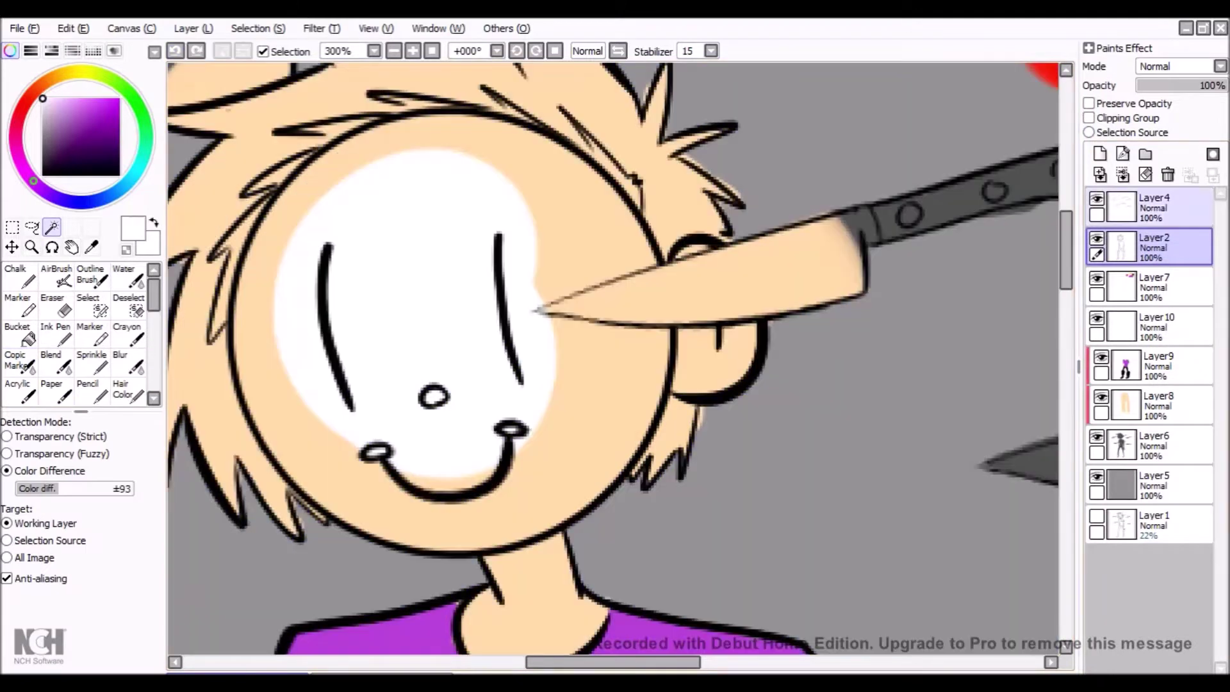
left_click(88, 306)
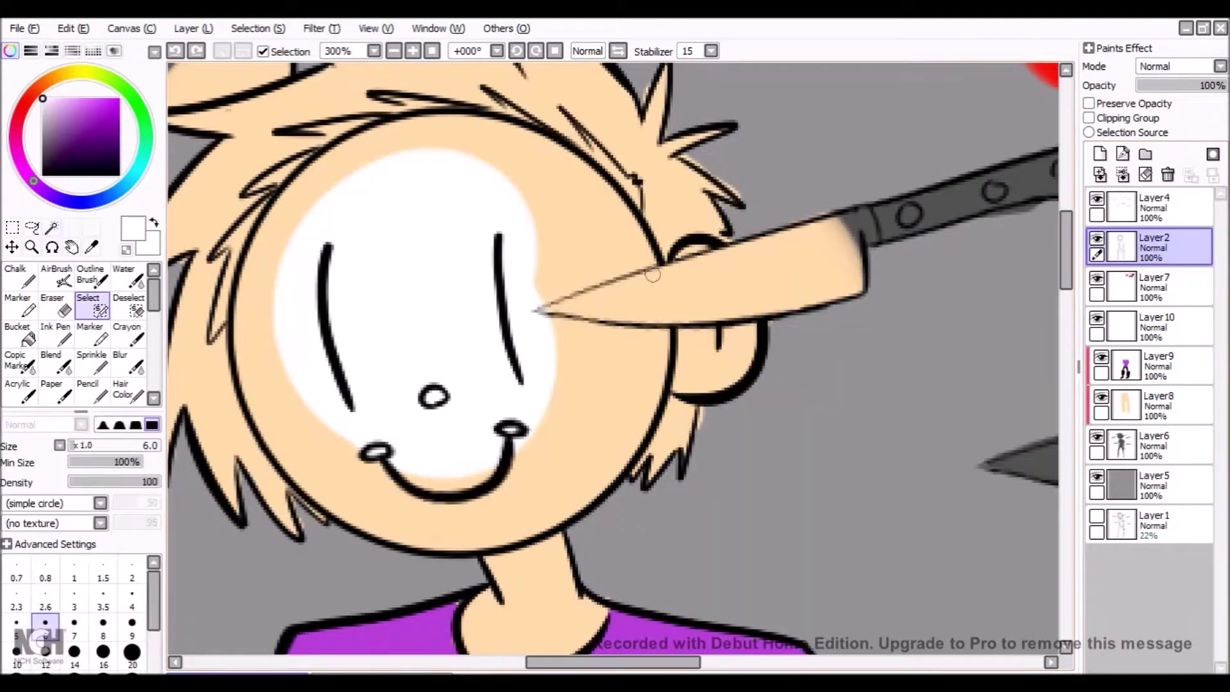
left_click(52, 227)
left_click(418, 352)
left_click(1153, 327)
left_click(88, 307)
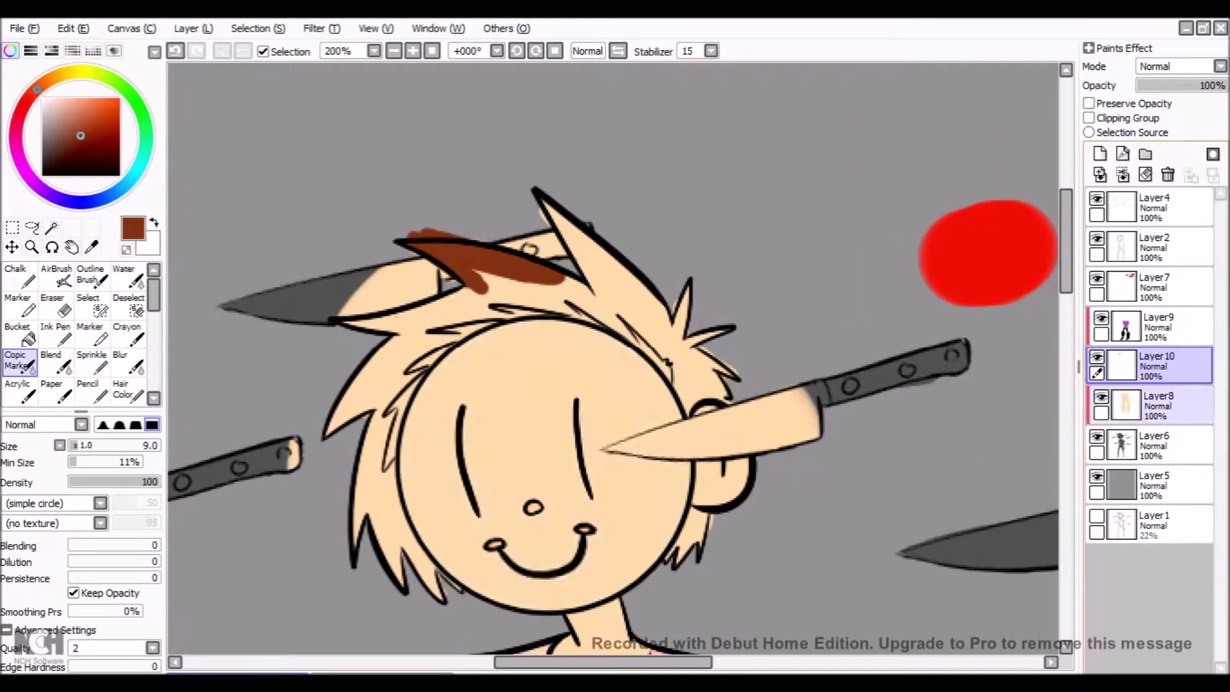
Step: Paint the hair reddish brown on clipped Layer10 and colour the face white with a red nose and mouth corners
left_click_drag(359, 301, 453, 575)
mouse_move(423, 275)
left_mouse_down()
mouse_move(513, 270)
mouse_move(698, 372)
left_mouse_up()
scroll(613, 359, "up", 2)
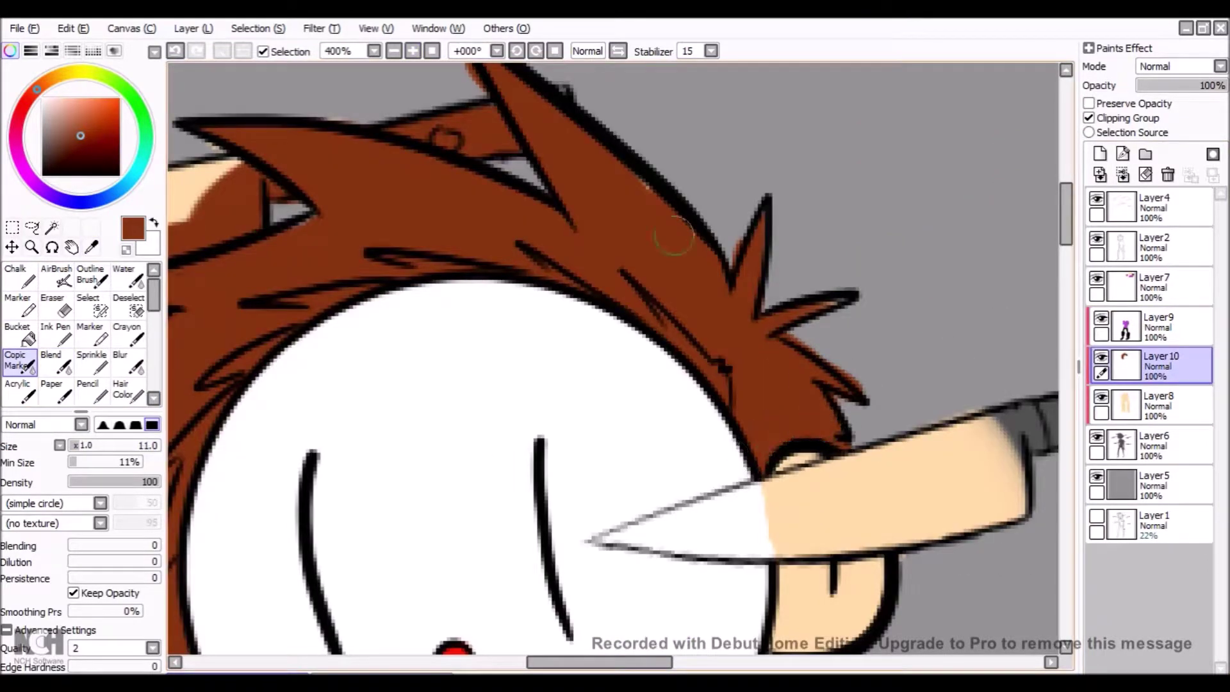
Step: Clean up the base fill around the hair outlines on Layer6 with the Eraser
scroll(674, 236, "down", 5)
left_click(1153, 445)
left_click(56, 306)
scroll(674, 320, "up", 5)
scroll(737, 532, "up", 3)
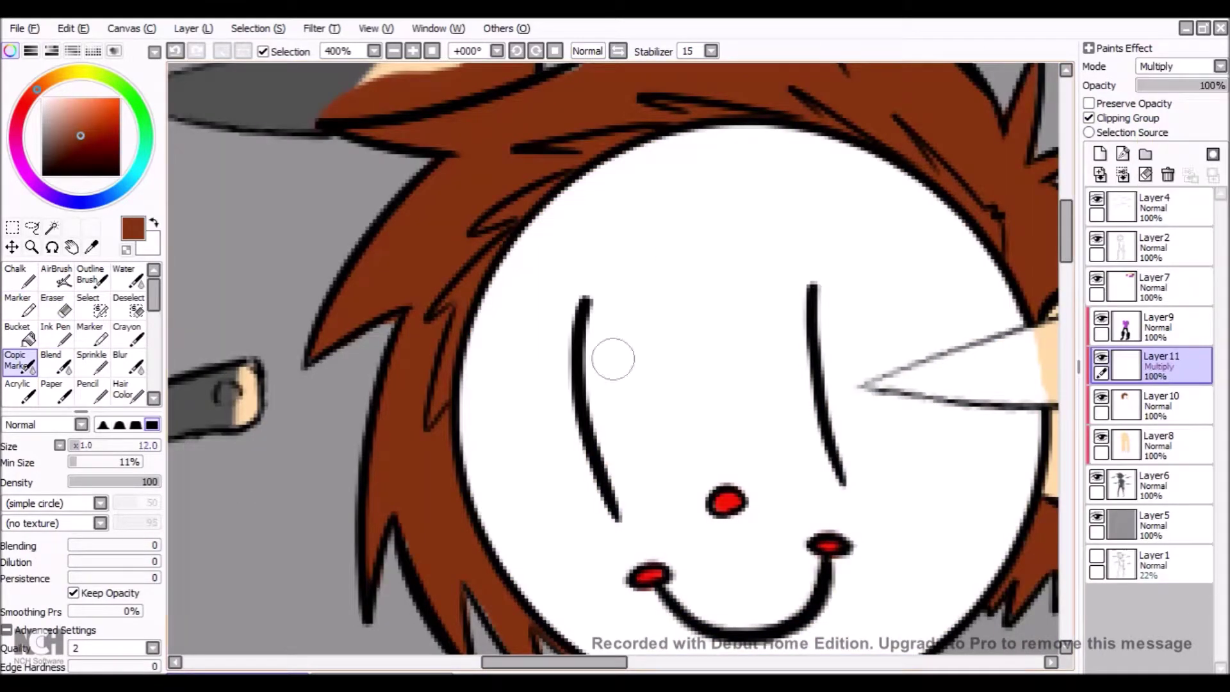
Step: Shade the inner hair strands around the face dark brown on Multiply Layer11 and combine the shading into Layer10
scroll(563, 142, "up", 3)
key("e")
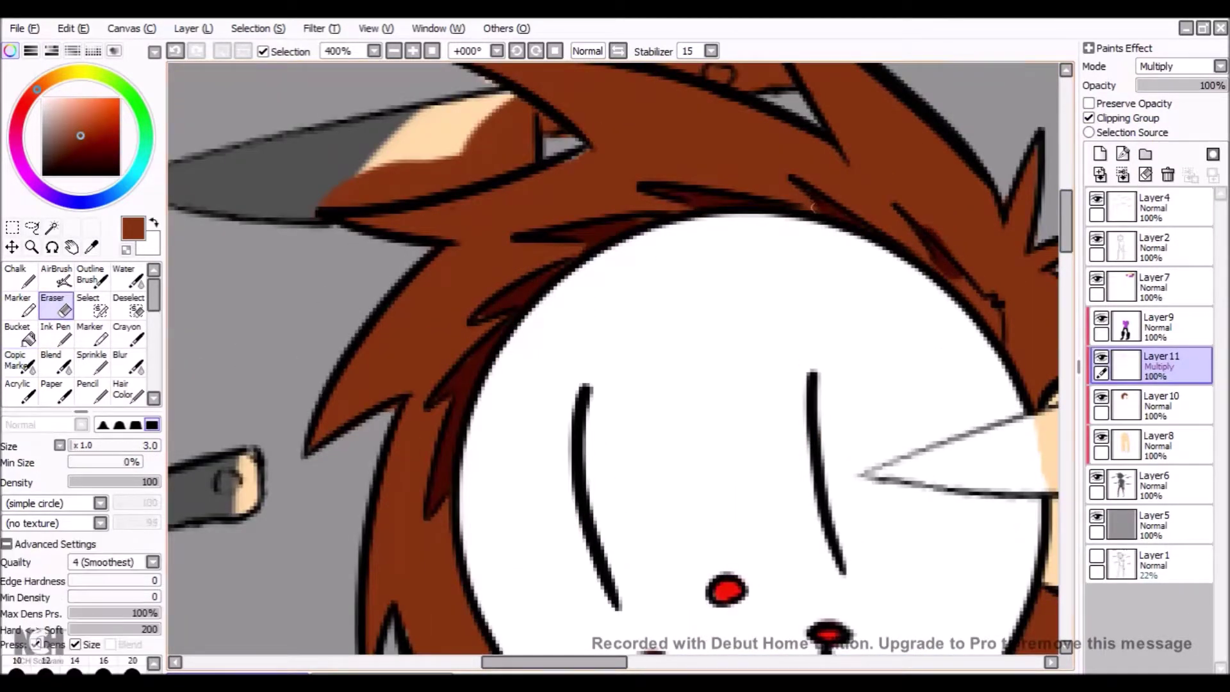
left_click(1167, 174)
left_click(20, 360)
left_click(483, 83, "alt")
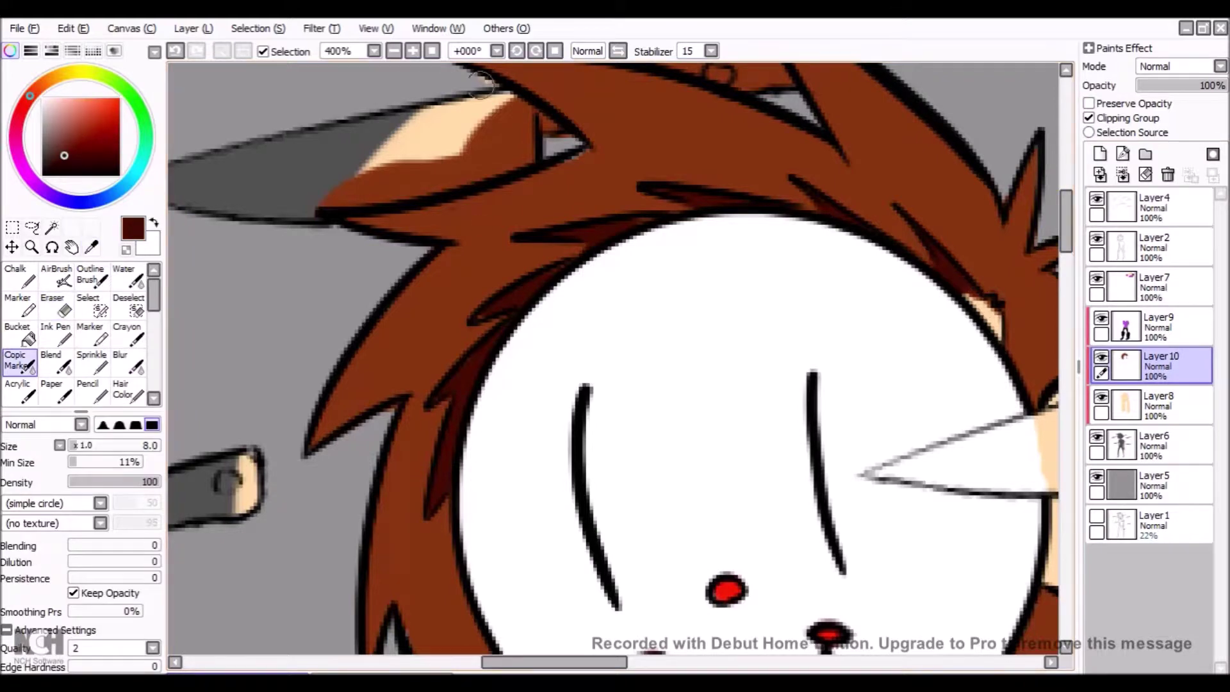
key("e")
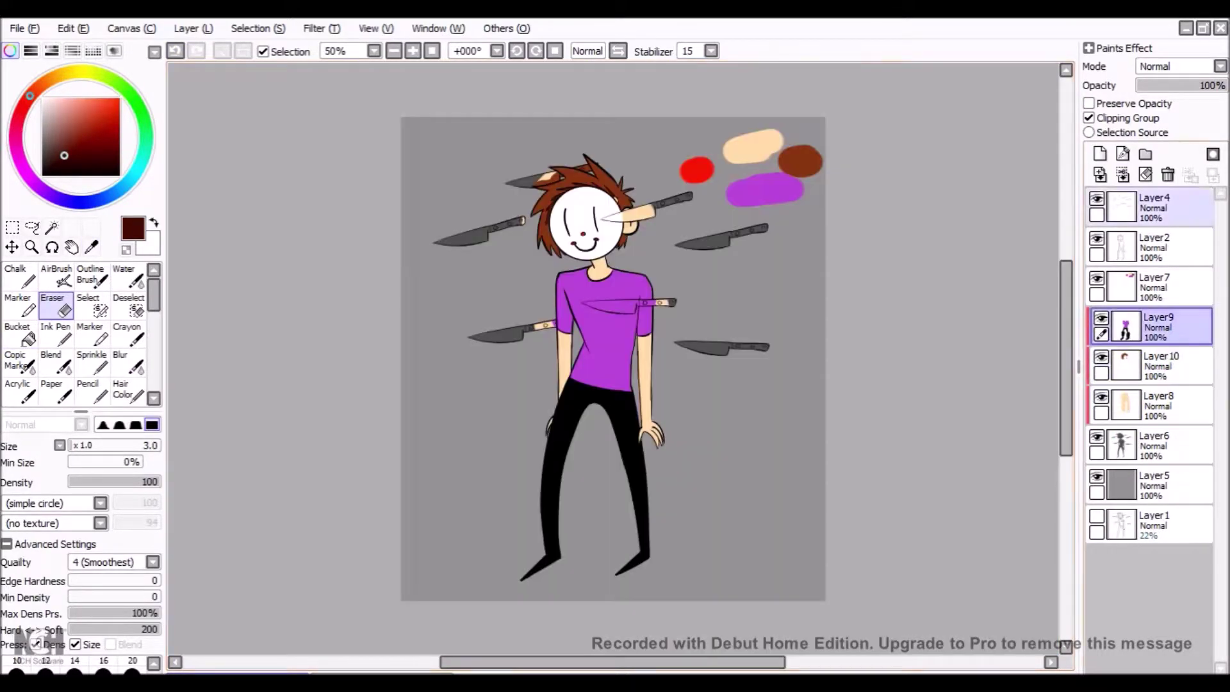
Step: Merge the hair and clothing colour layers into Layer8 and add an empty clipped Layer9 above it
key("ctrl+e")
key("ctrl+plus")
key("ctrl+plus")
key("ctrl+plus")
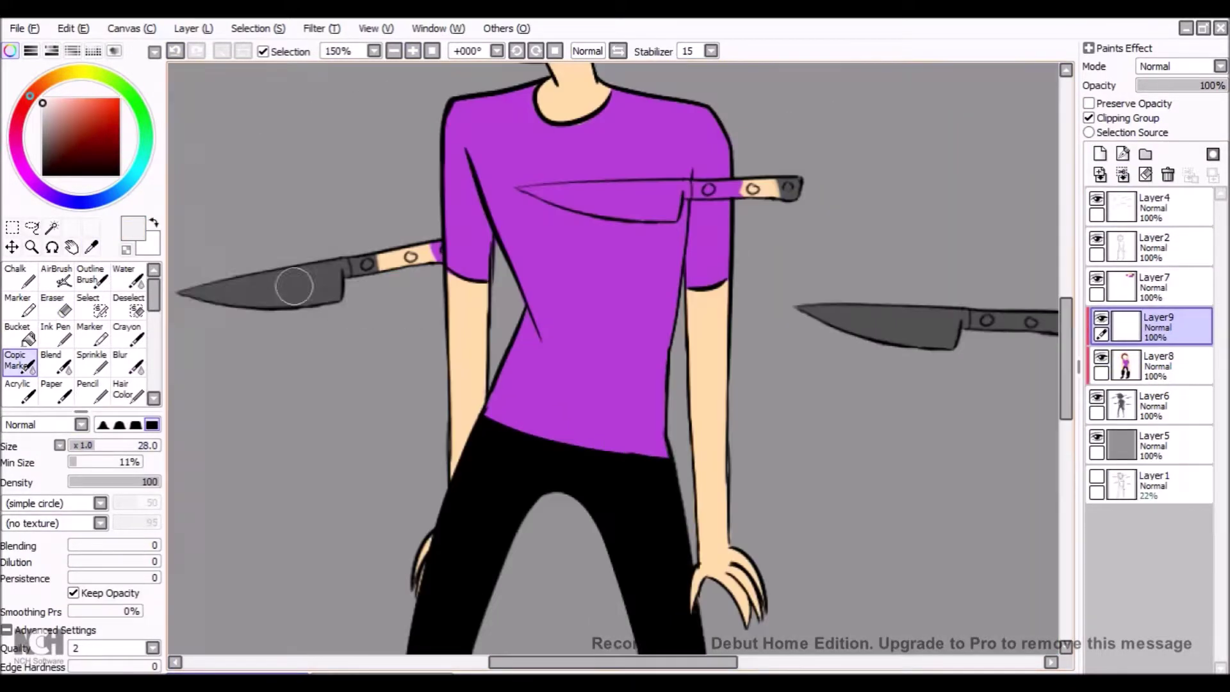
Step: Paint the blades of the lower knives and the chest knife off-white on Layer9 and trim the edges with the Eraser
left_click_drag(282, 107, 572, 300)
left_click_drag(323, 186, 490, 192)
left_click_drag(490, 193, 448, 221)
left_click_drag(346, 195, 404, 212)
left_click_drag(548, 384, 711, 346)
key("e")
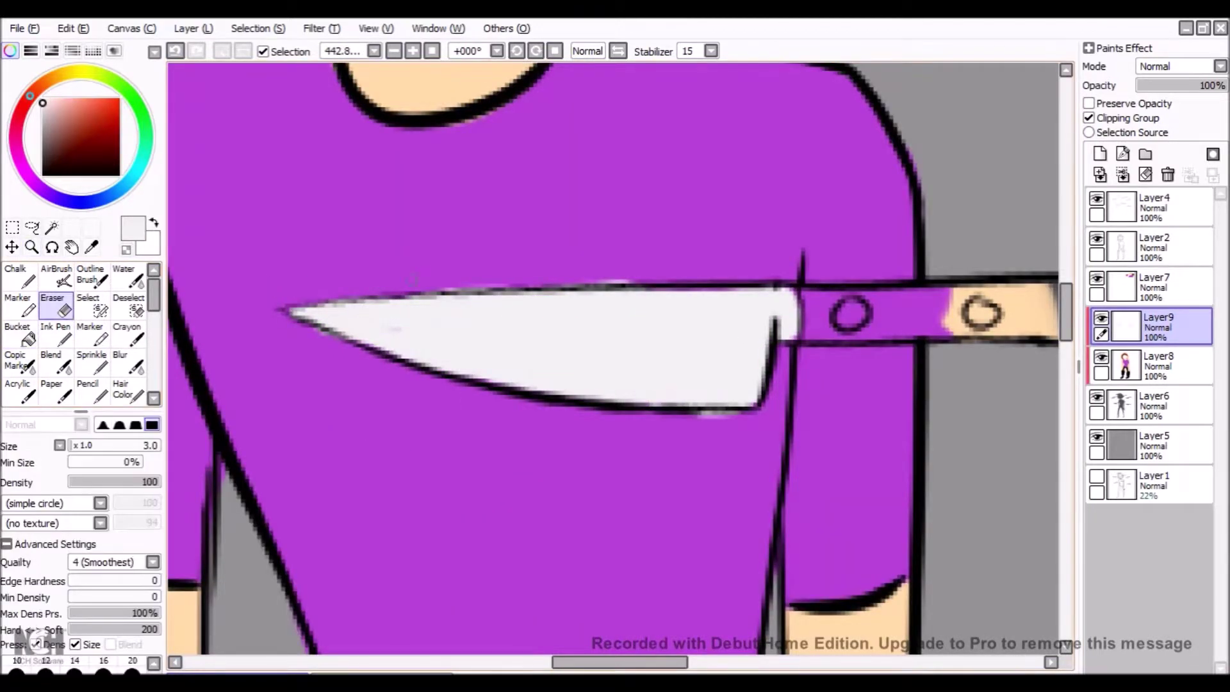
Step: Paint the blades of the knives at the face and behind the hair off-white with the Copic Marker at size 6
key("b")
scroll(972, 203, "up", 5)
mouse_move(474, 346)
left_mouse_down()
mouse_move(695, 298)
mouse_move(758, 261)
left_mouse_up()
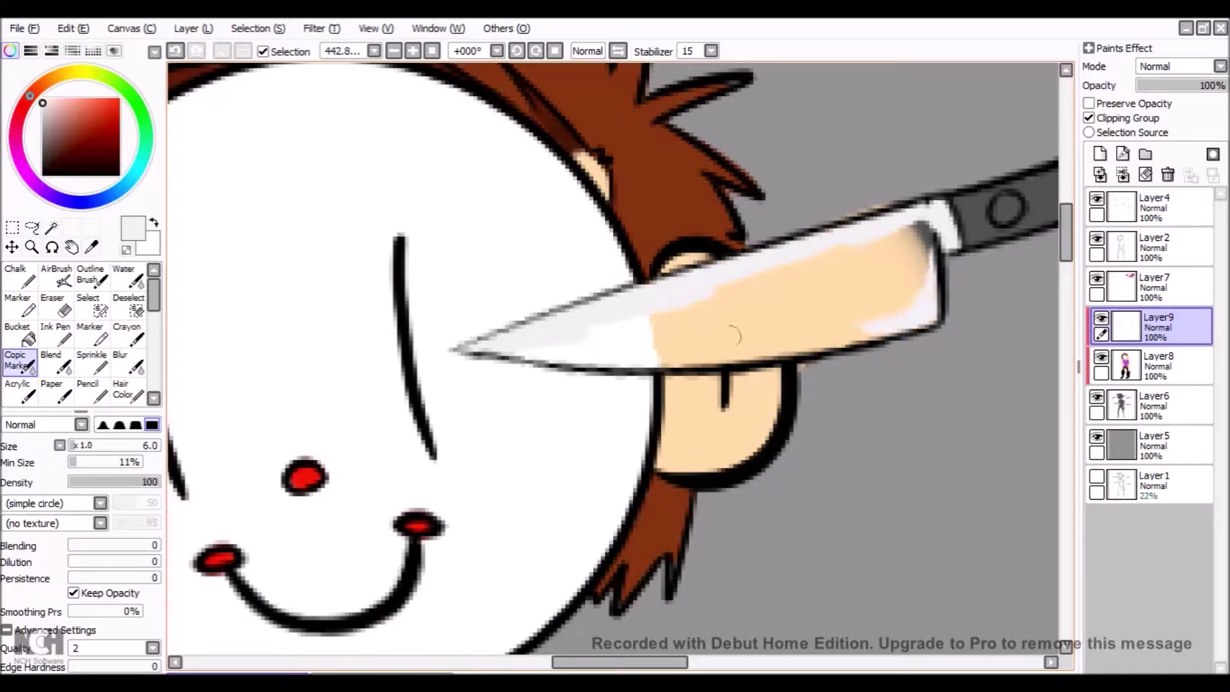
scroll(567, 292, "up", 5)
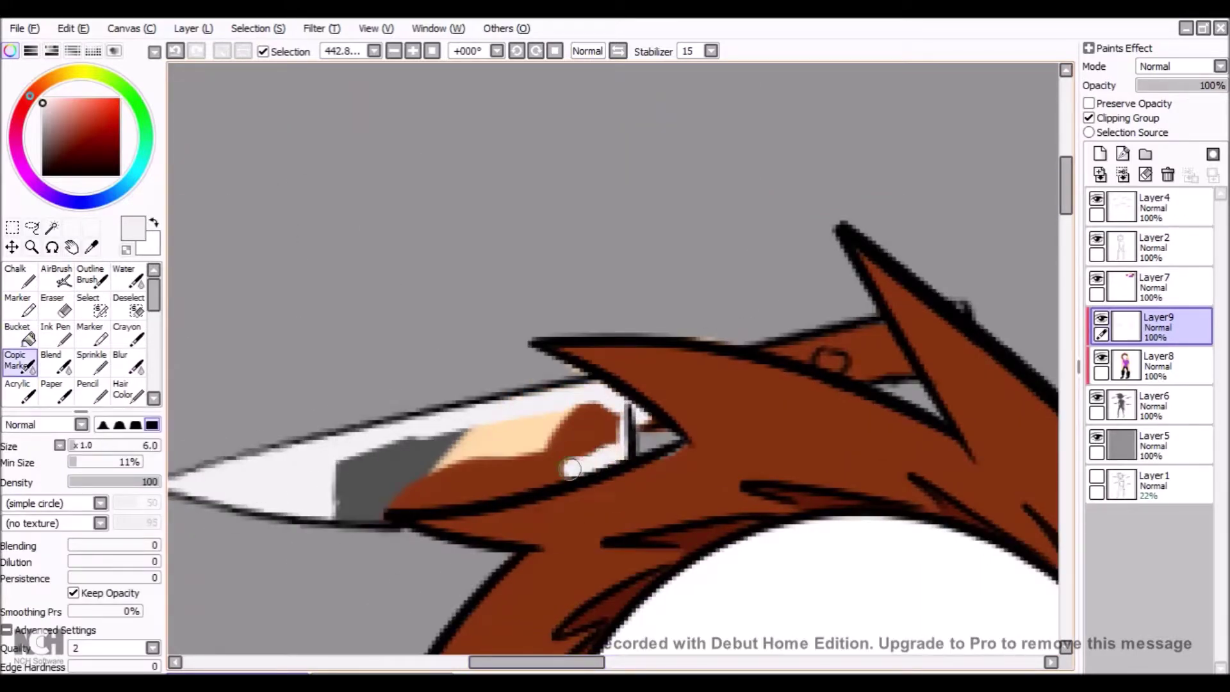
Step: Paint the remaining knife blades off-white on Layer9 and hide the colour-swatch layer Layer7
scroll(682, 271, "down", 5)
scroll(682, 271, "left", 5)
key("b")
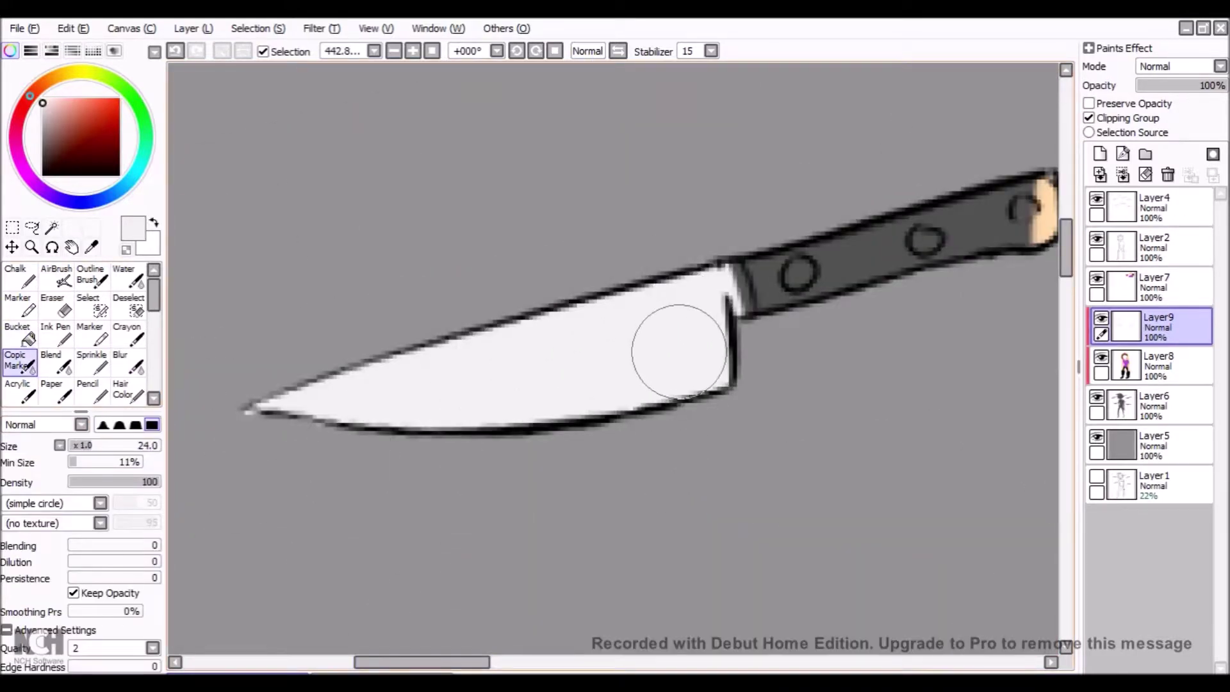
left_click(432, 51)
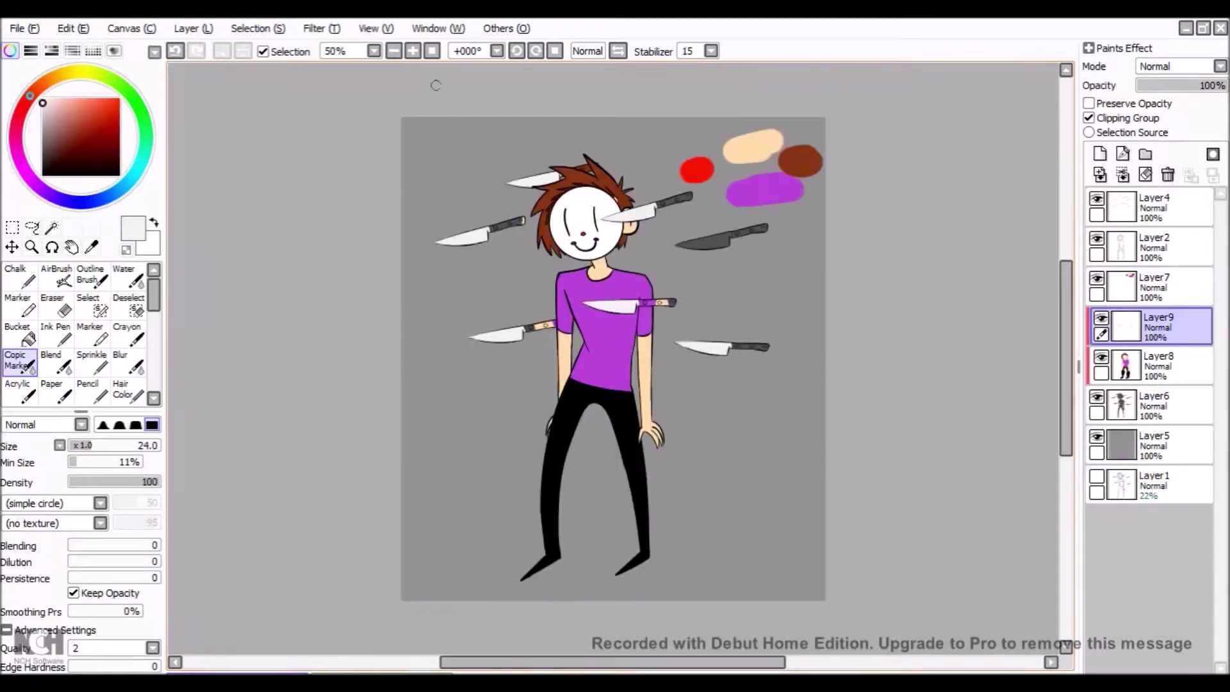
left_click(413, 51)
left_click(432, 51)
left_click(72, 247)
left_click(1096, 278)
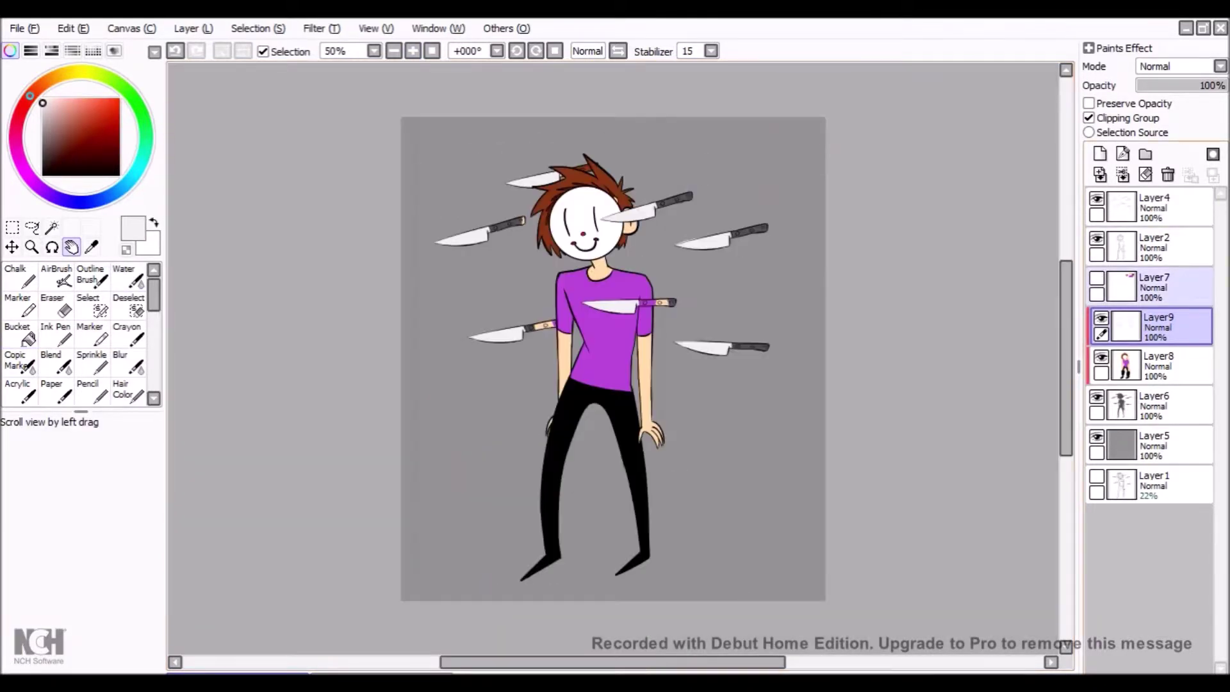
Step: Paint the knife handles dark brown with the Copic Marker on a new clipped Layer10 placed beneath Layer9
key("ctrl+shift+n")
key("b")
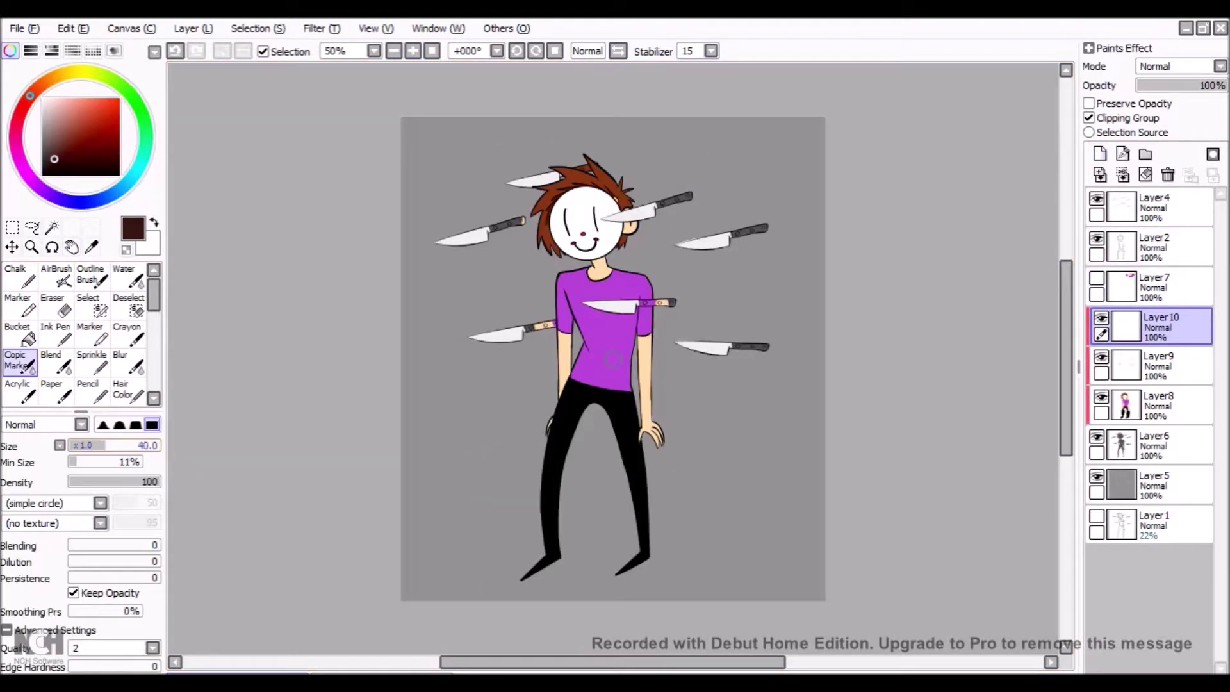
key("ctrl+plus")
key("ctrl+plus")
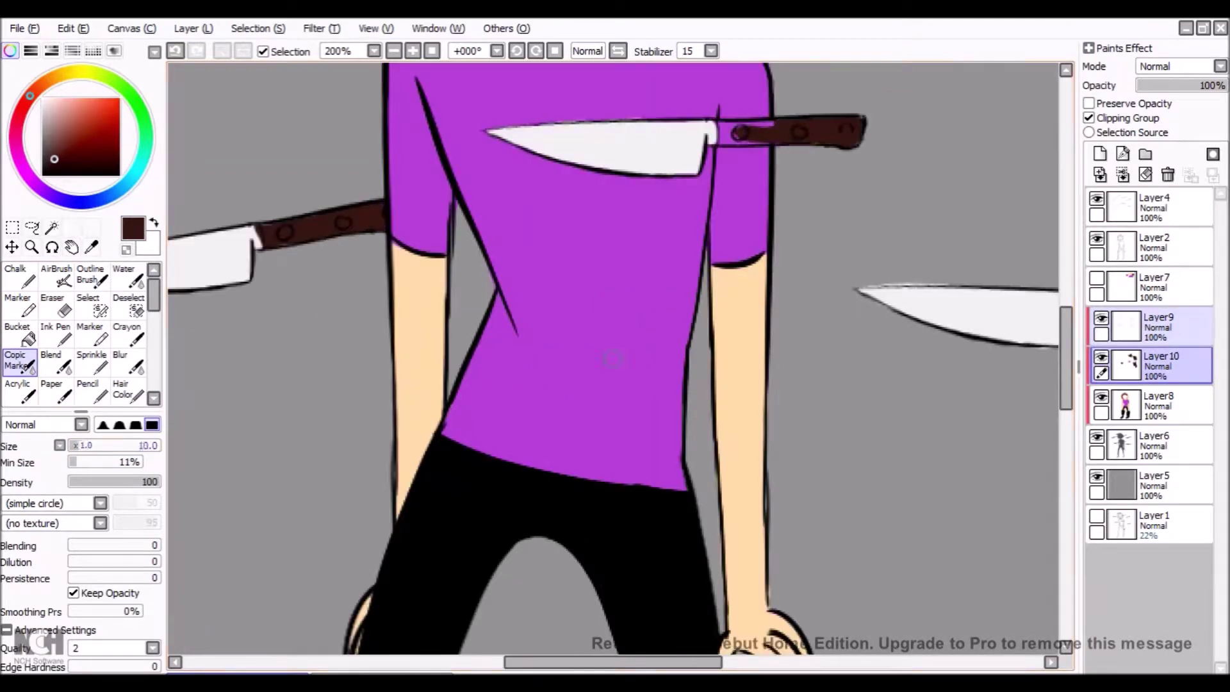
key("ctrl+plus")
scroll(921, 359, "up", 10)
scroll(921, 358, "left", 3)
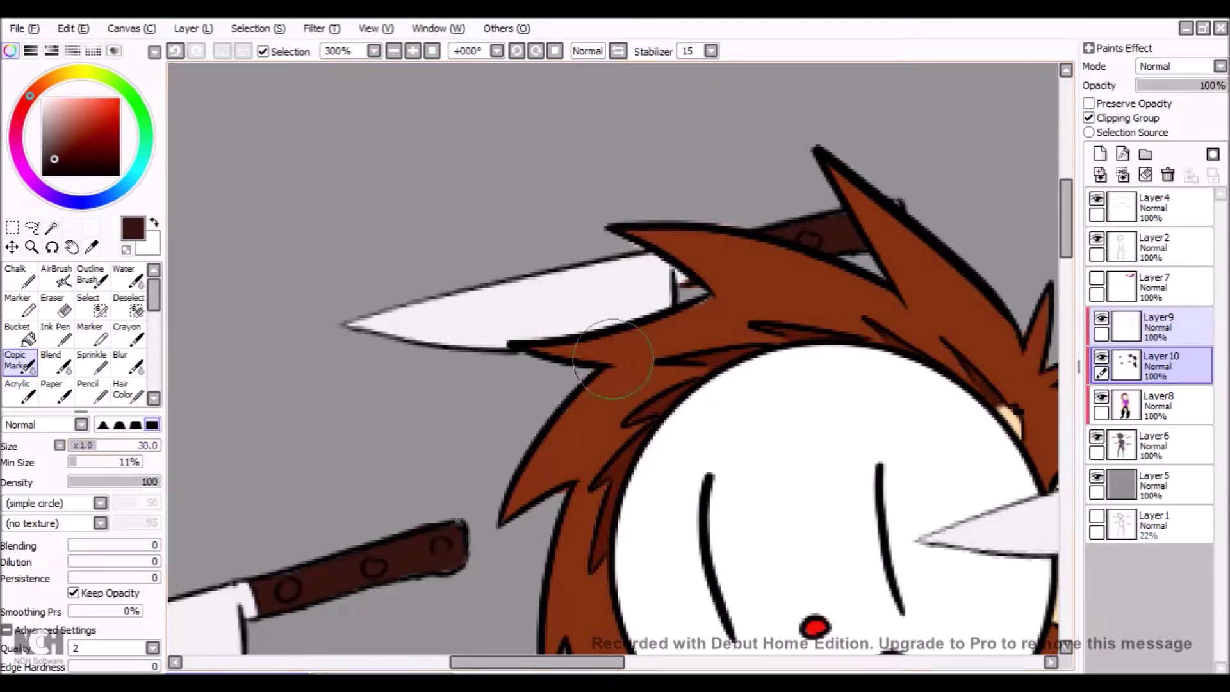
Step: Merge the knife blade layer into the handle layer, Layer10
key("ctrl+minus")
key("ctrl+minus")
key("ctrl+minus")
key("ctrl+minus")
key("ctrl+minus")
key("ctrl+e")
Step: Touch up the head's colouring on Layer8 with the skin tone and the Copic Marker at size 8
key("ctrl+plus")
key("ctrl+plus")
key("ctrl+plus")
scroll(615, 359, "up", 5)
left_click(1153, 365)
key("ctrl+plus")
key("ctrl+minus")
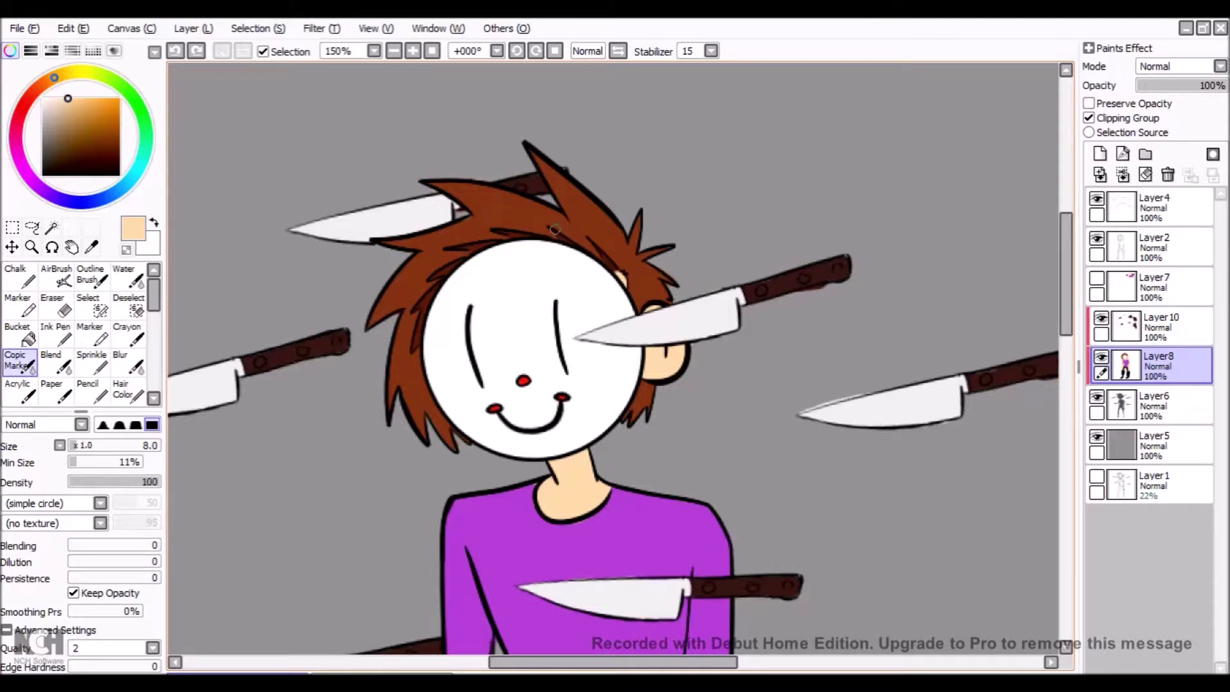
key("ctrl+minus")
key("ctrl+minus")
key("ctrl+minus")
Step: Fill the Layer5 backdrop with very dark grey and move the figure and knives slightly up and to the right
left_click(1153, 445)
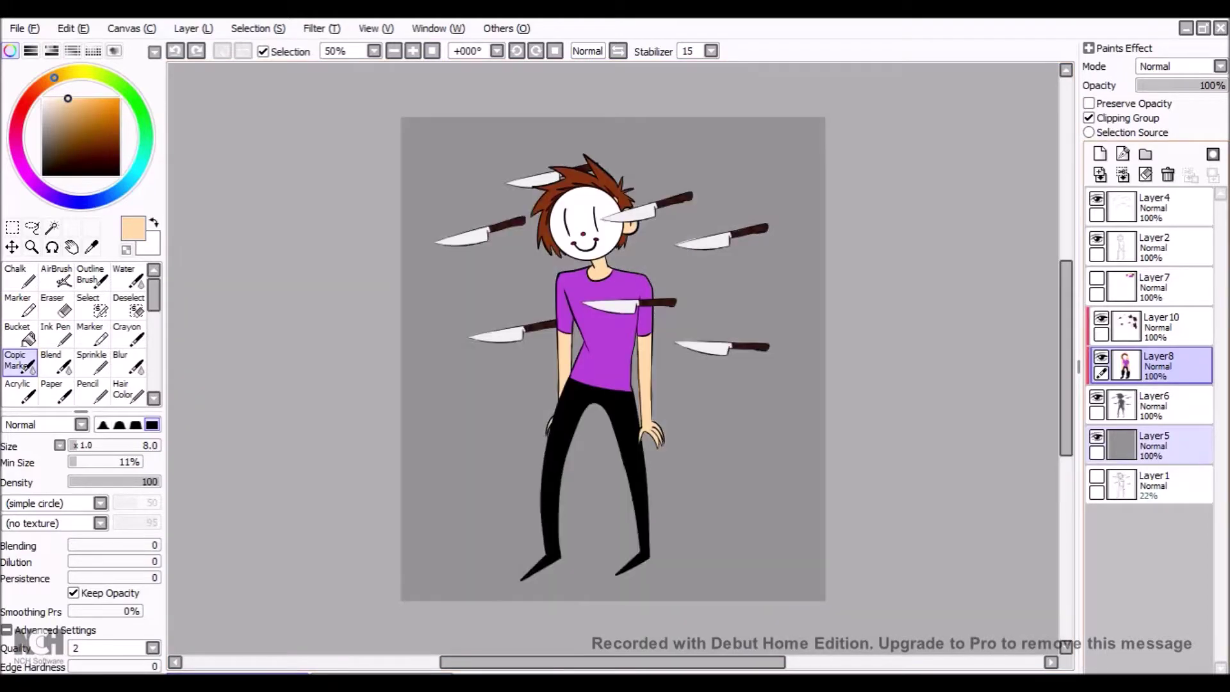
left_click(42, 162)
left_click(19, 333)
left_click(449, 513)
left_click(1153, 404)
left_click_drag(609, 352, 621, 340)
Step: Erase stray base fill along the hair, knives and arm outlines on Layer6 with the Eraser at size 3
key("ctrl+plus")
key("ctrl+plus")
key("ctrl+plus")
key("ctrl+plus")
key("n")
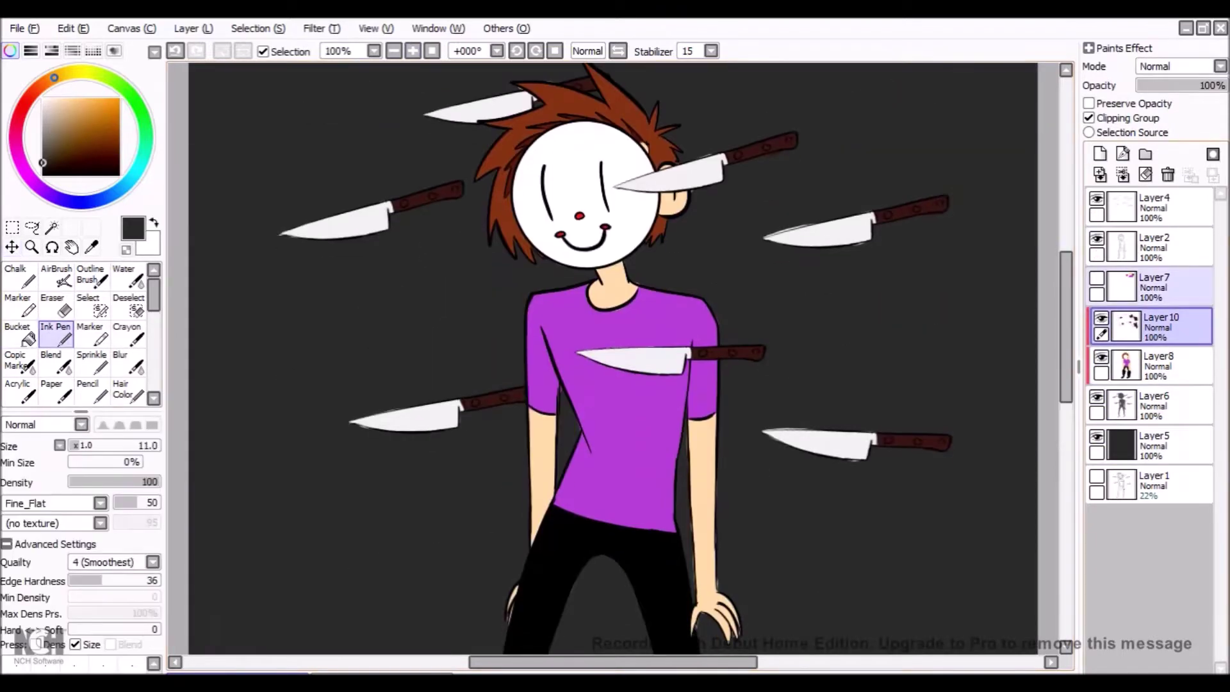
key("e")
scroll(613, 359, "right", 3)
scroll(613, 359, "up", 3)
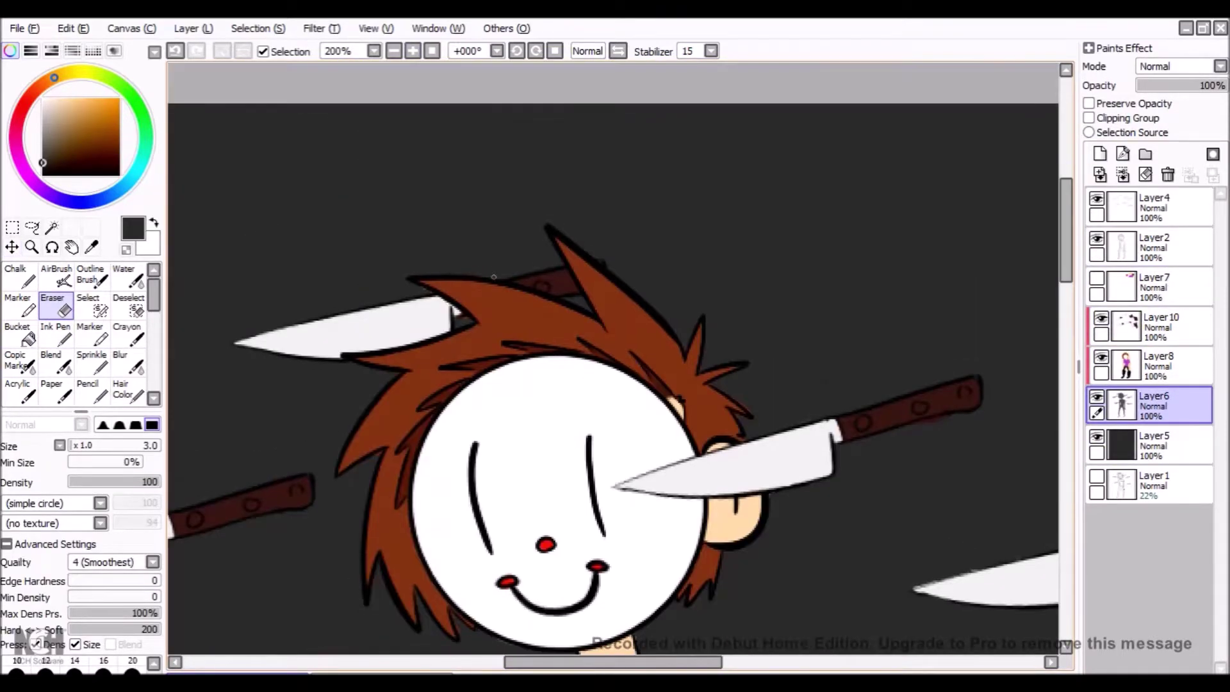
scroll(613, 359, "left", 4)
scroll(613, 359, "down", 4)
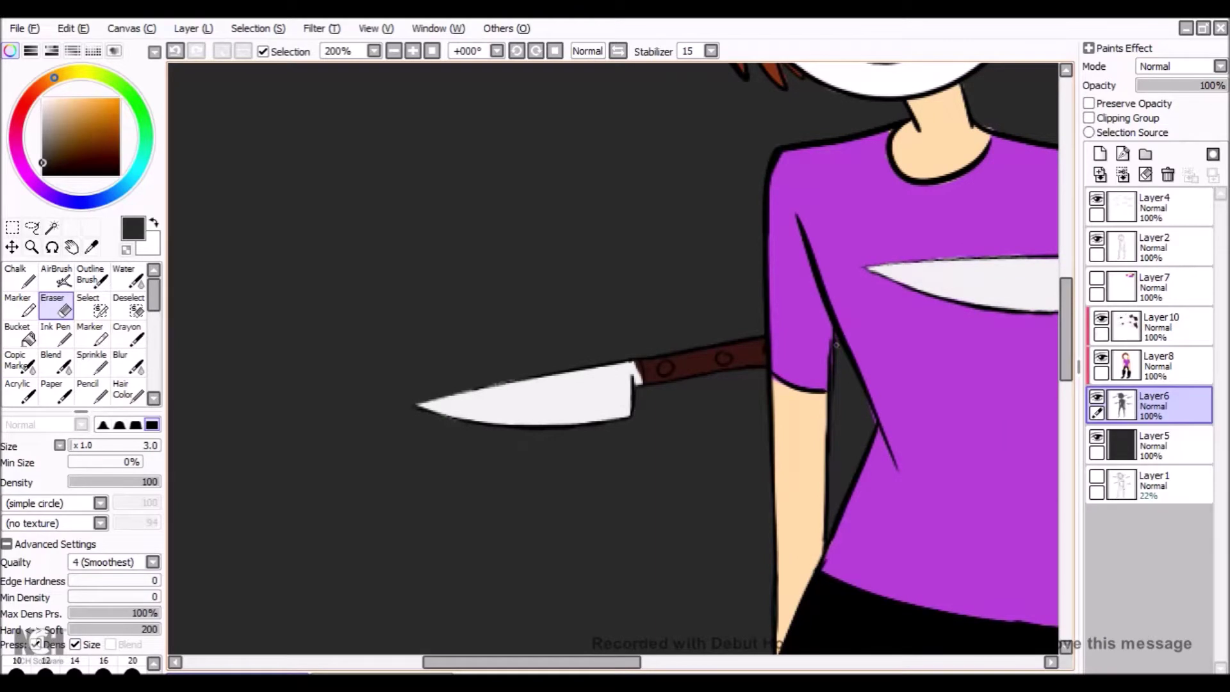
Step: Colour the knife handle rivets olive yellow and clean up the right-hand knives' edges on Layer6 with the Eraser
scroll(837, 350, "right", 4)
scroll(675, 298, "down", 5)
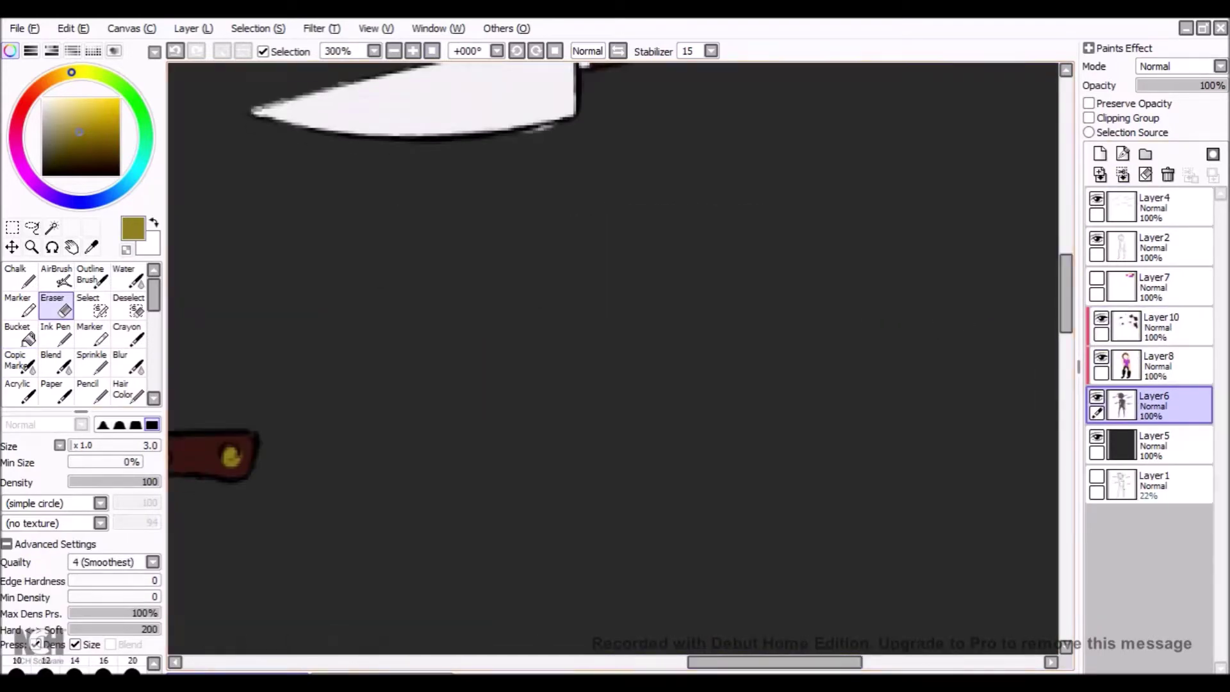
left_click_drag(535, 141, 772, 374)
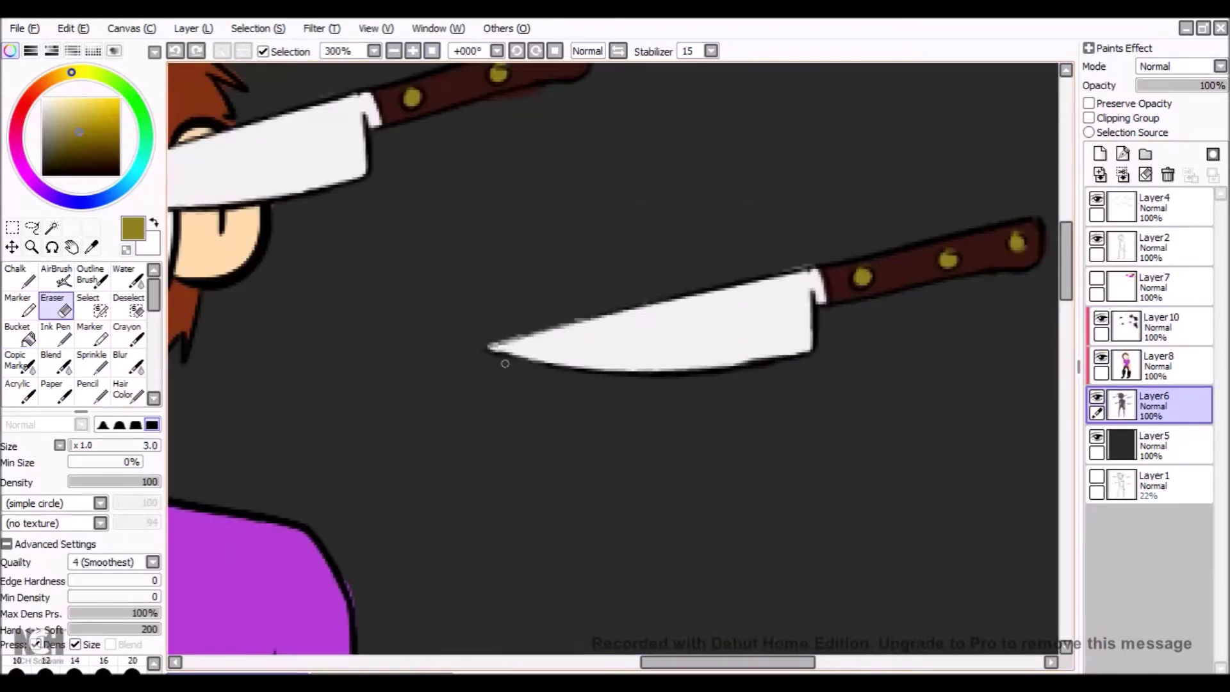
scroll(511, 370, "down", 5)
Step: Choose dark red with the Copic Marker at size 39 and merge Layer8 into the base layer, Layer6
left_click(1153, 327)
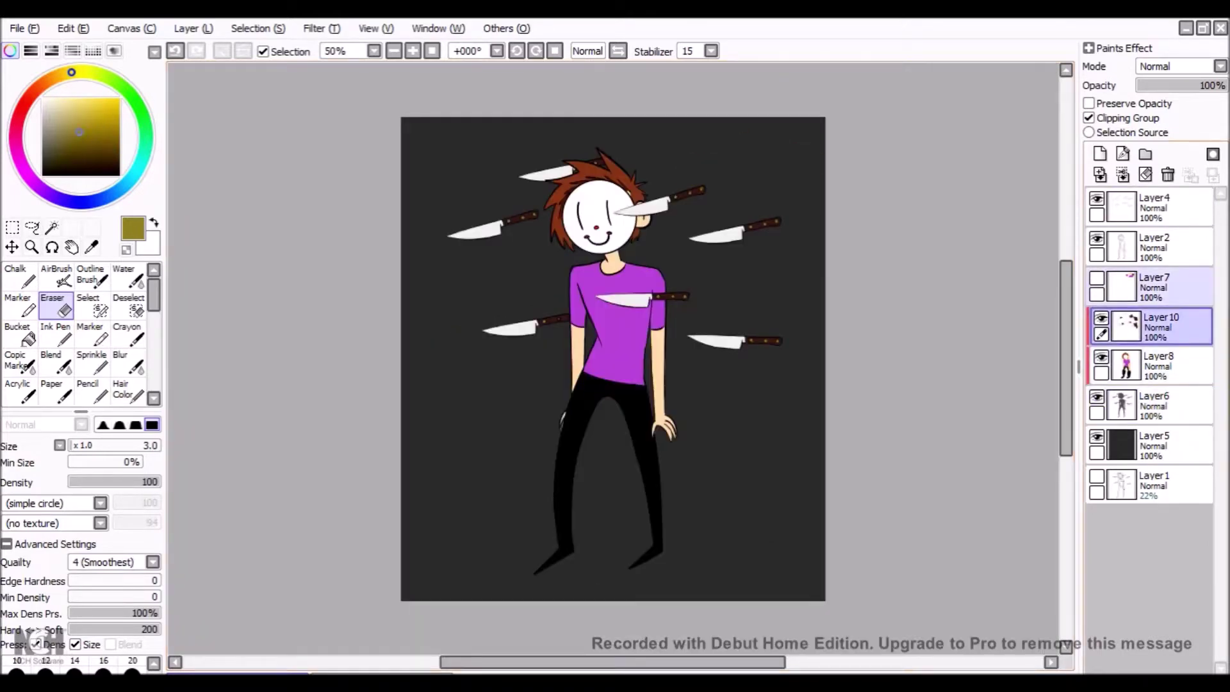
left_click(25, 101)
left_click(82, 142)
left_click(19, 360)
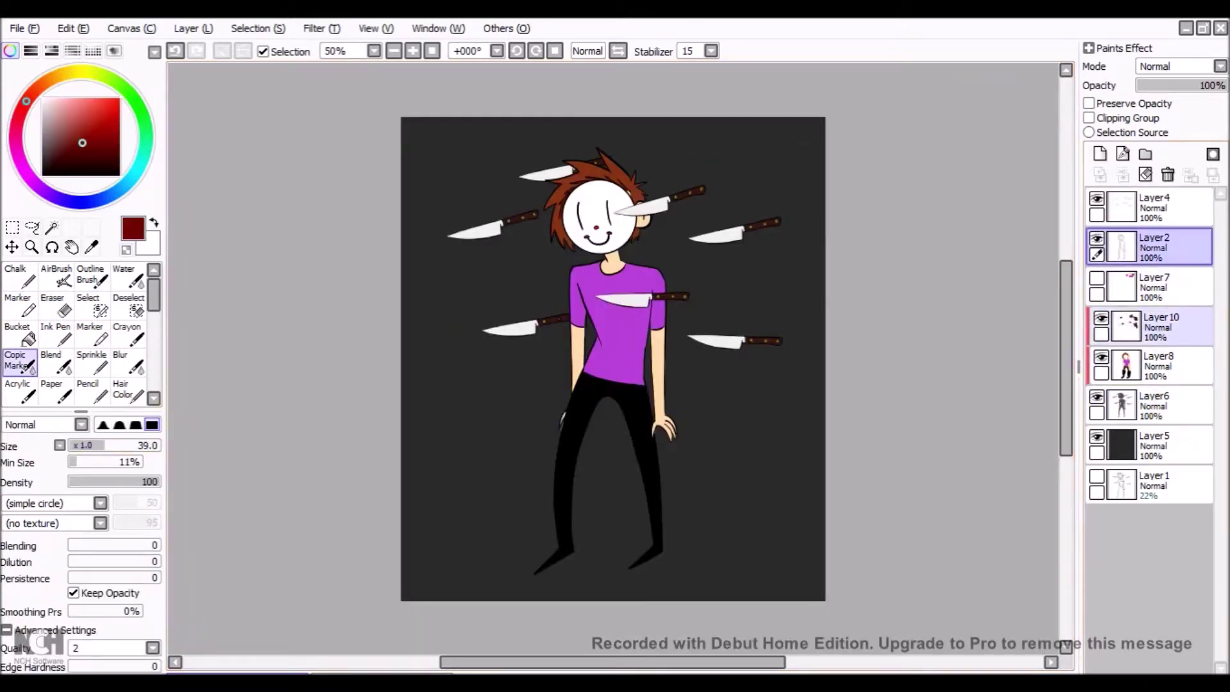
key("ctrl+e")
Step: Add a clipped Layer11 in Luminosity mode above Layer10 and paint bright highlights on the knife blades with the Ink Pen
left_click(1099, 153)
left_click(1089, 117)
left_click(55, 333)
left_click(1220, 66)
left_click(1162, 137)
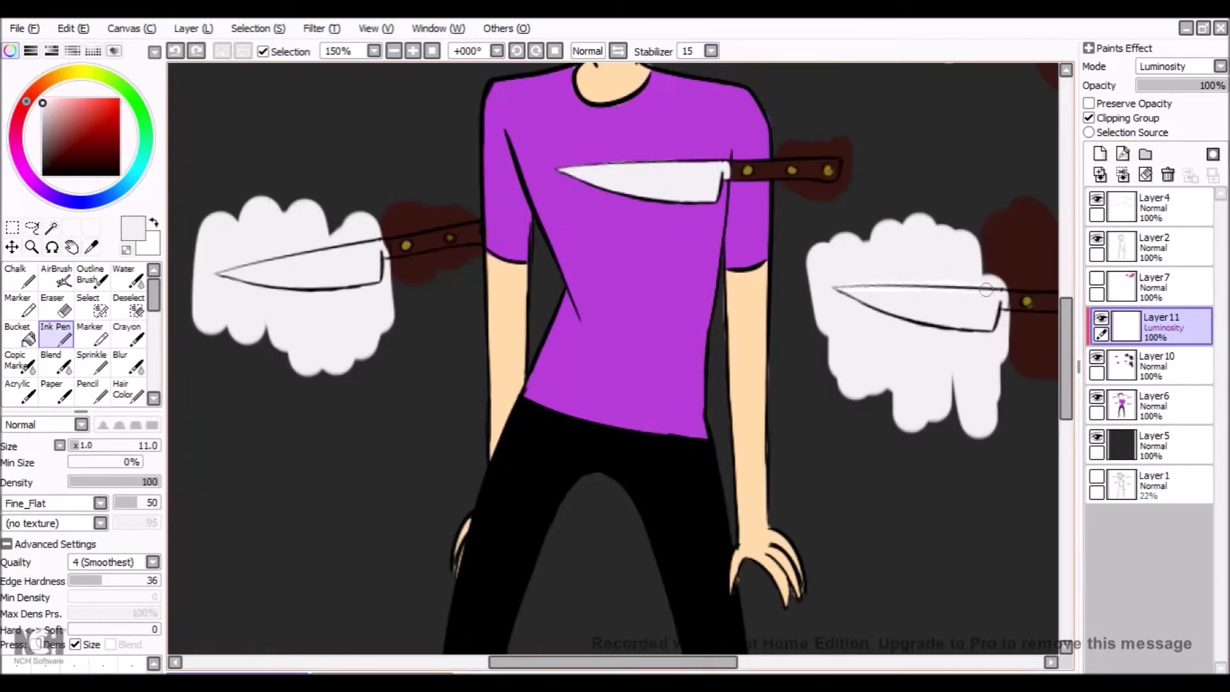
scroll(985, 290, "up", 5)
mouse_move(638, 459)
left_mouse_down()
mouse_move(705, 552)
mouse_move(795, 511)
mouse_move(886, 316)
left_mouse_up()
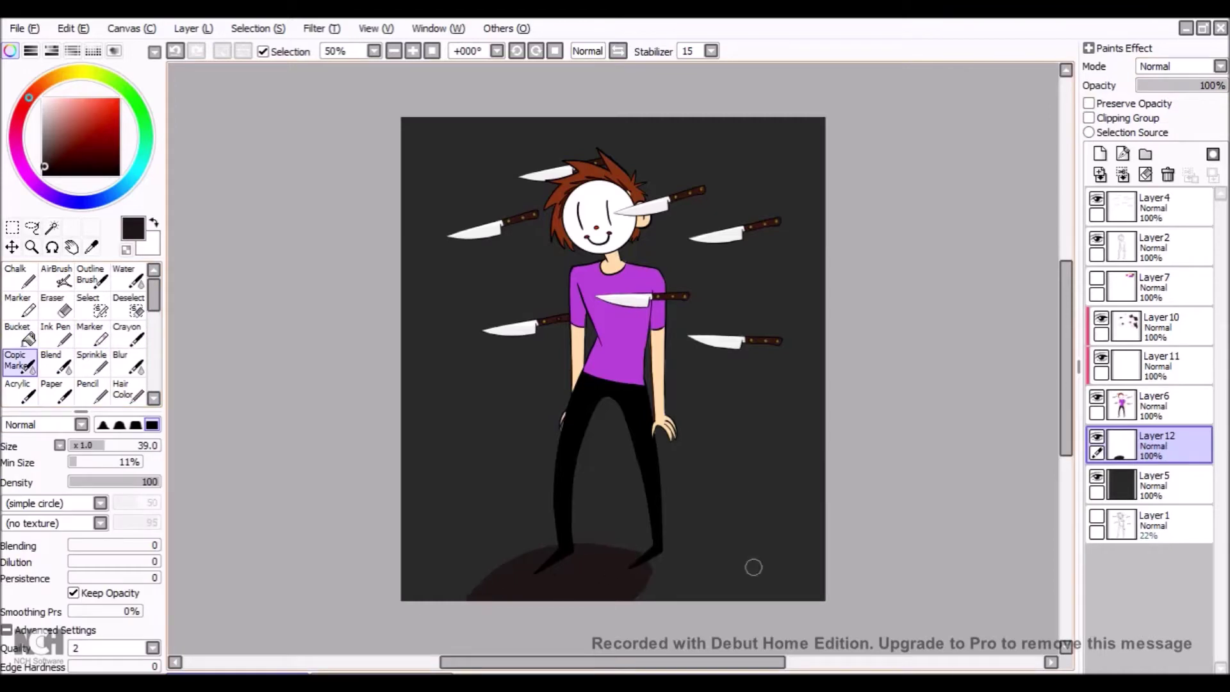
Step: Paint a dark oval shadow on the floor beneath the feet on Layer12 with the Copic Marker at size 39
left_click_drag(753, 567, 493, 512)
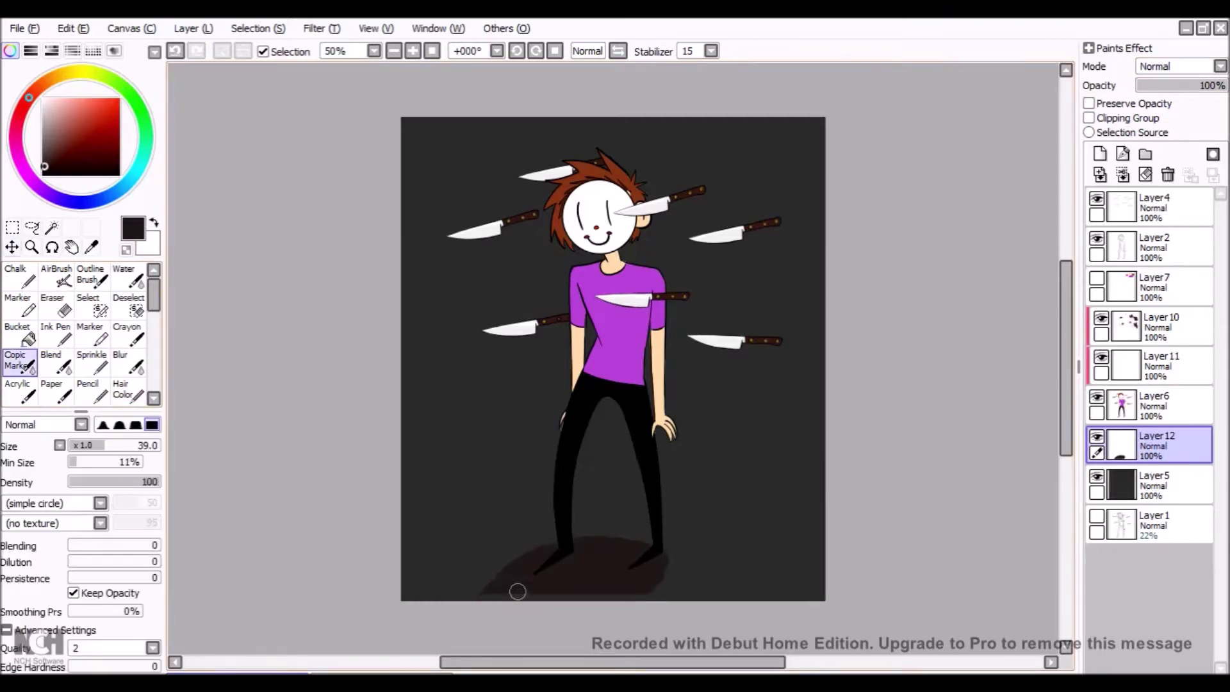
key("ctrl+z")
Step: Shade the figure's left half on Layer11 by filling behind a dark line down the body and setting Multiply mode
left_click(1161, 365)
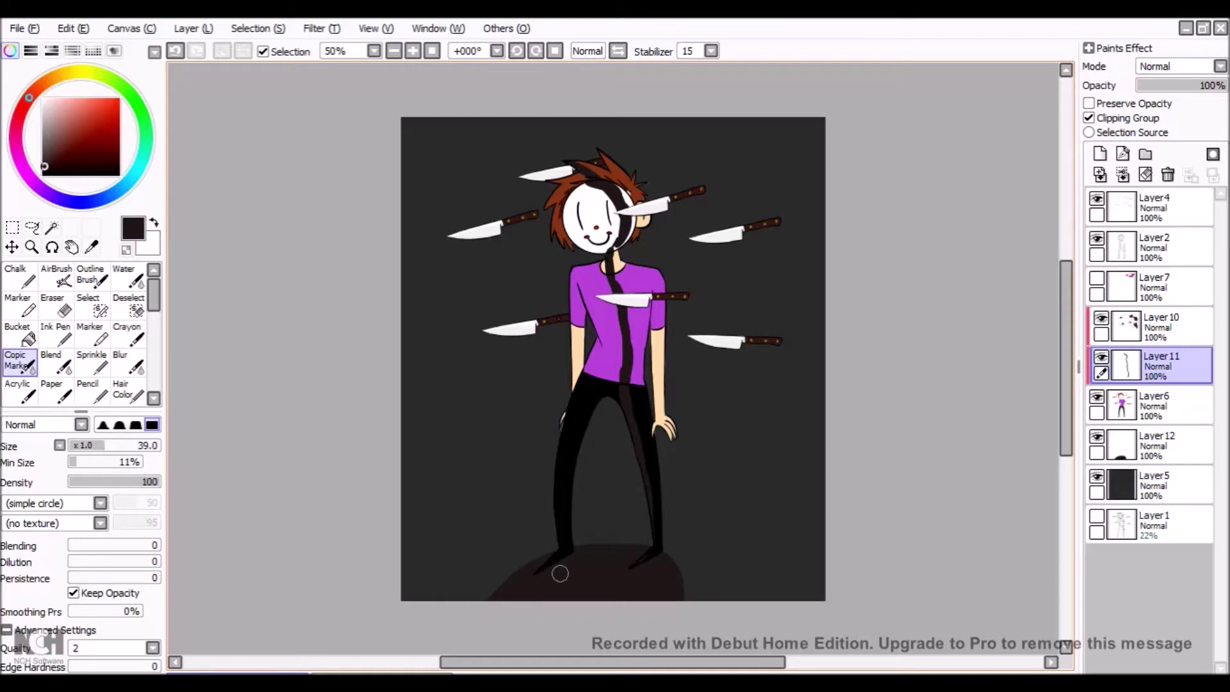
left_click(17, 333)
left_click(582, 397)
left_click(1179, 66)
left_click(1179, 87)
scroll(615, 359, "up", 2)
left_click(55, 333)
left_click(52, 306)
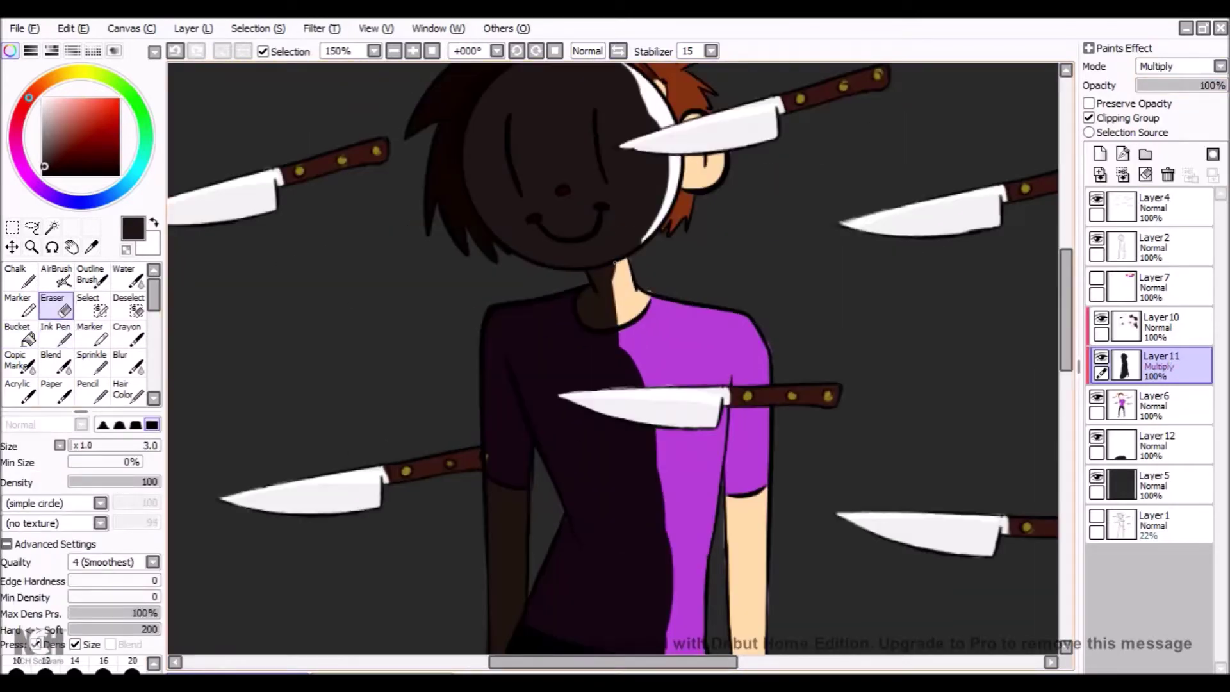
Step: Move Layer11 above Layer10 and erase its shadow from the knife blade in front of the face
left_click(20, 360)
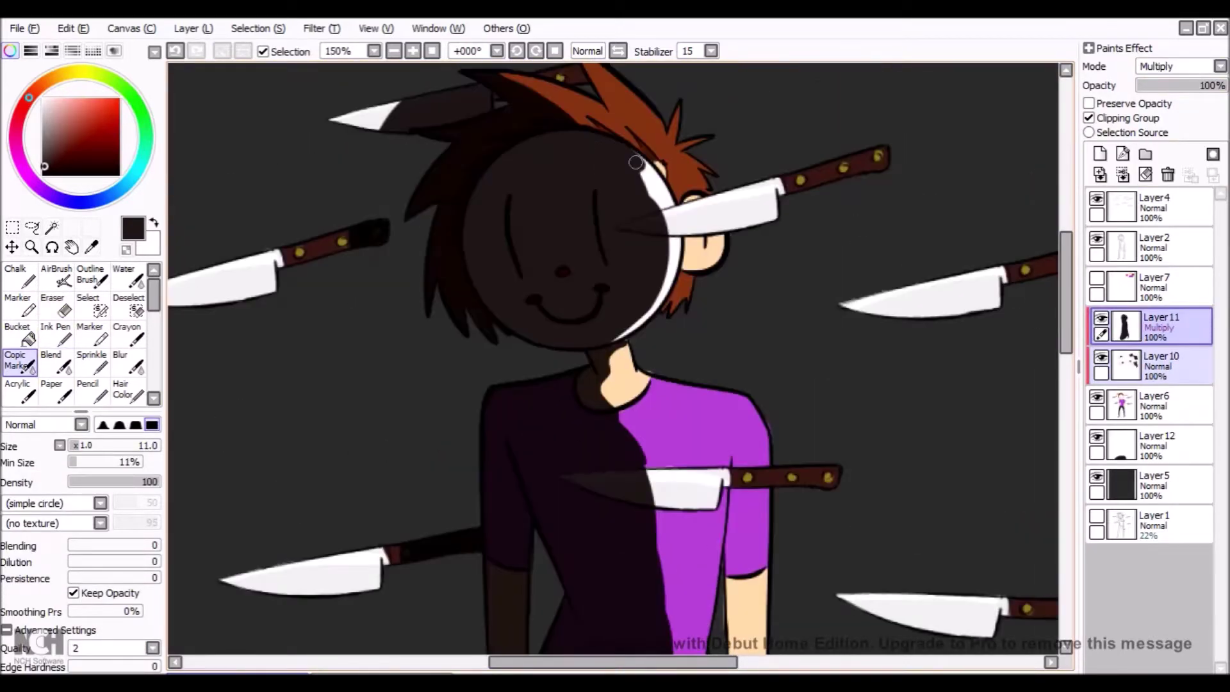
key("e")
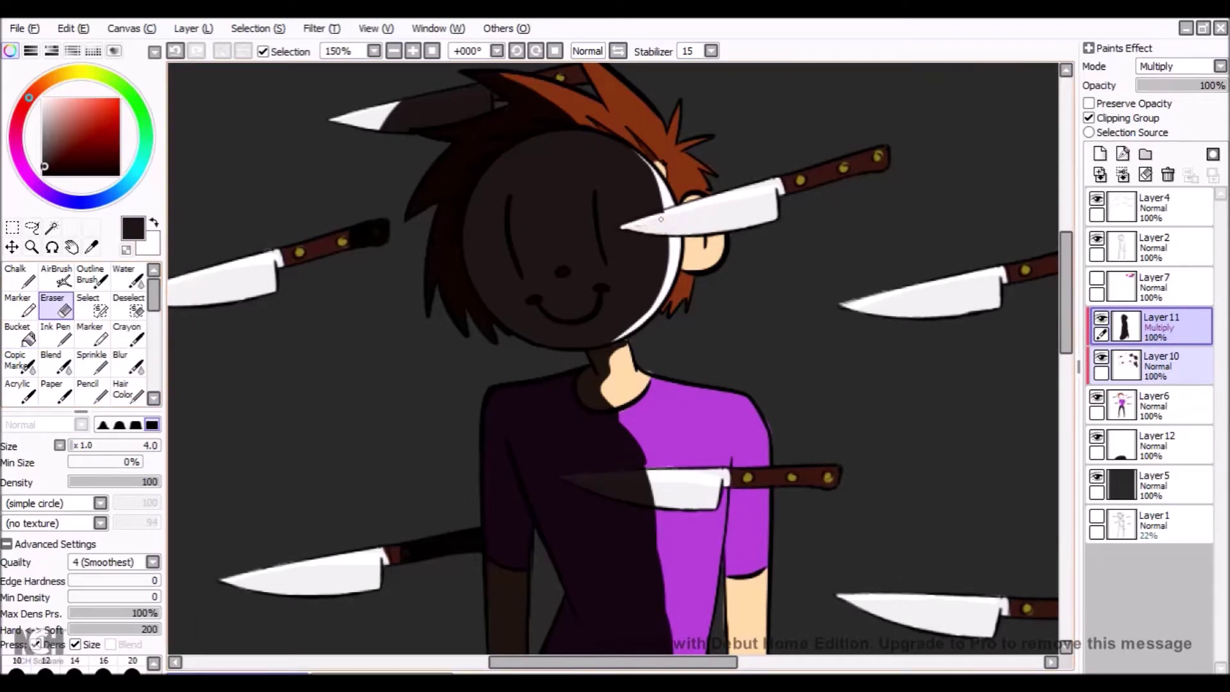
key("n")
scroll(608, 224, "up", 3)
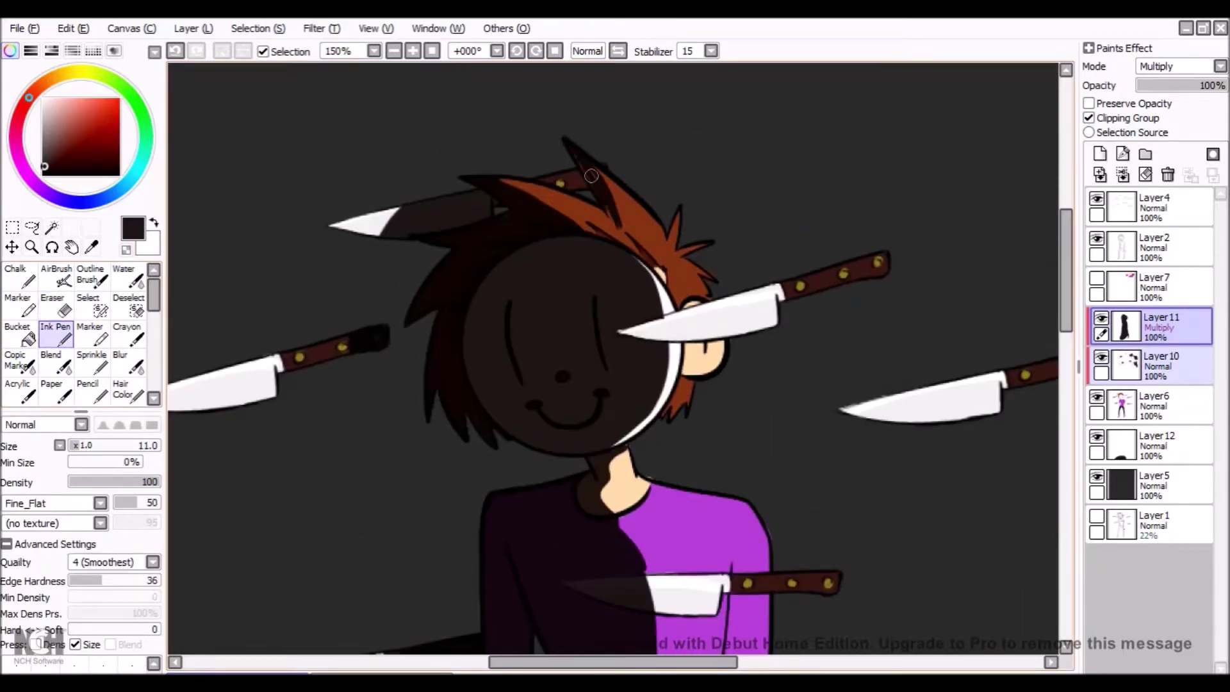
Step: Refine the shadow on the hair spikes and the topmost knife with the Copic Marker at size 11 and the Eraser
left_click(19, 360)
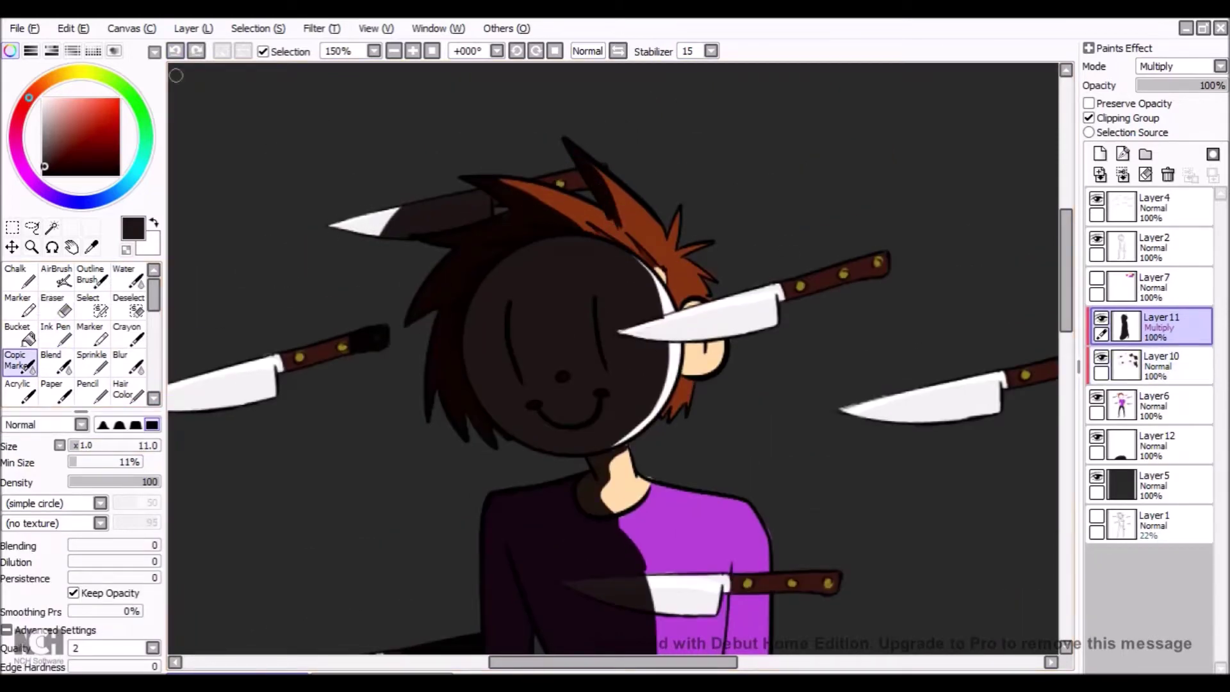
left_click(52, 306)
key("e")
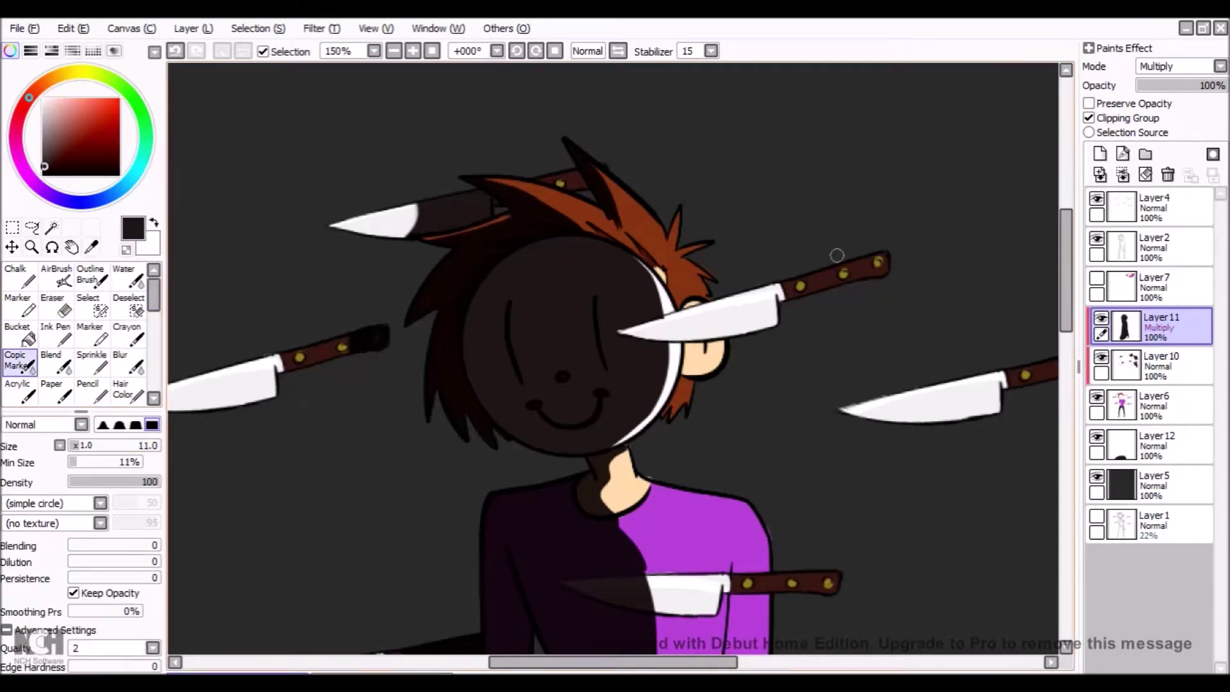
Step: Shade the upper blade edges of the knives at the face, chest and lower right, trimming with the Eraser at size 6
scroll(619, 282, "down", 5)
key("e")
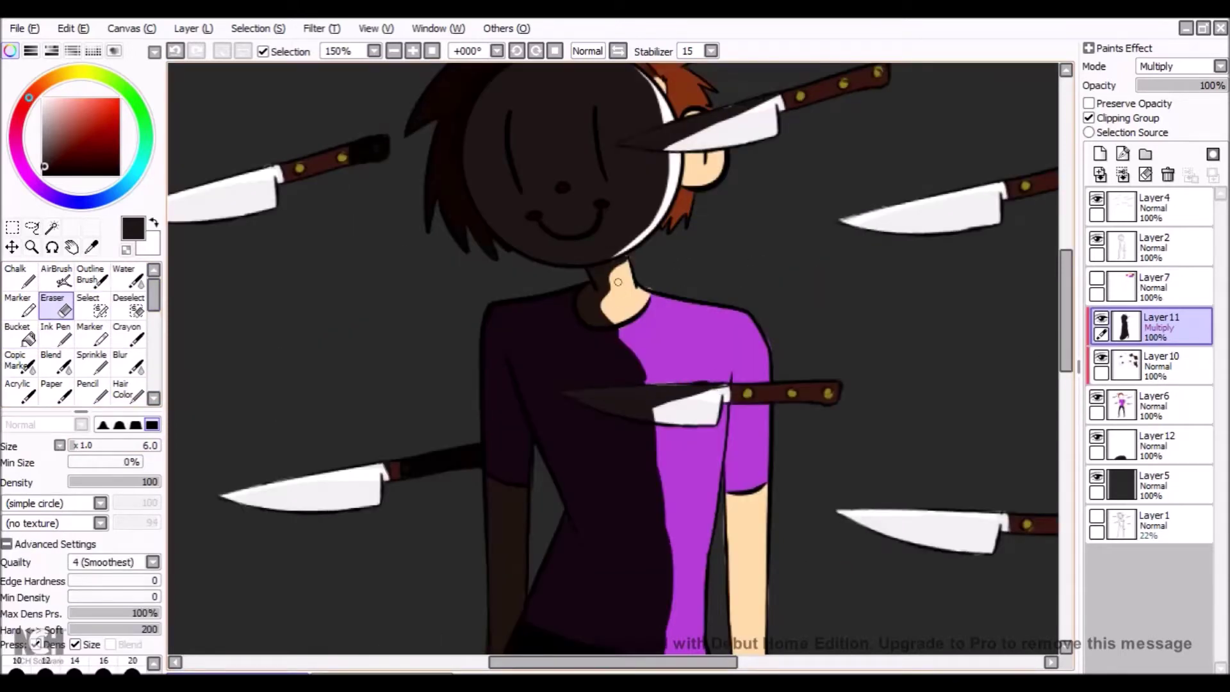
scroll(644, 379, "down", 7)
key("e")
scroll(644, 379, "up", 11)
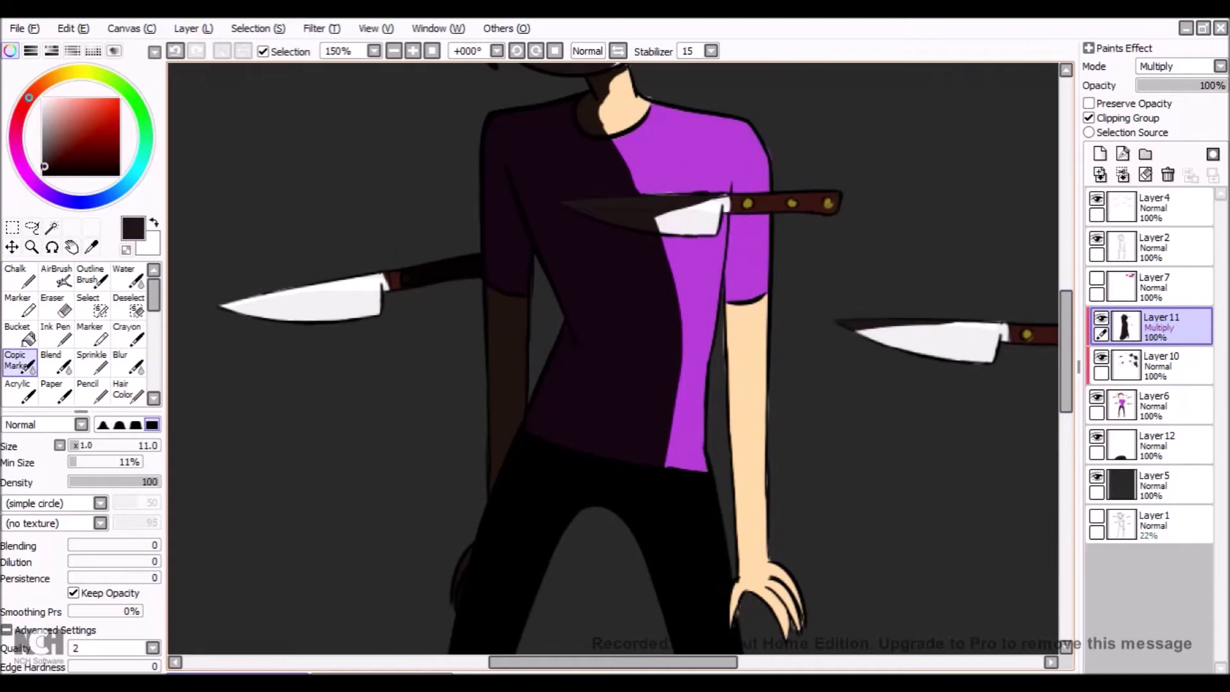
Step: Shade the blades of the two knives left of the figure and trim the shadow edges with the Eraser at size 6
key("e")
scroll(612, 357, "down", 5)
key("e")
key("e")
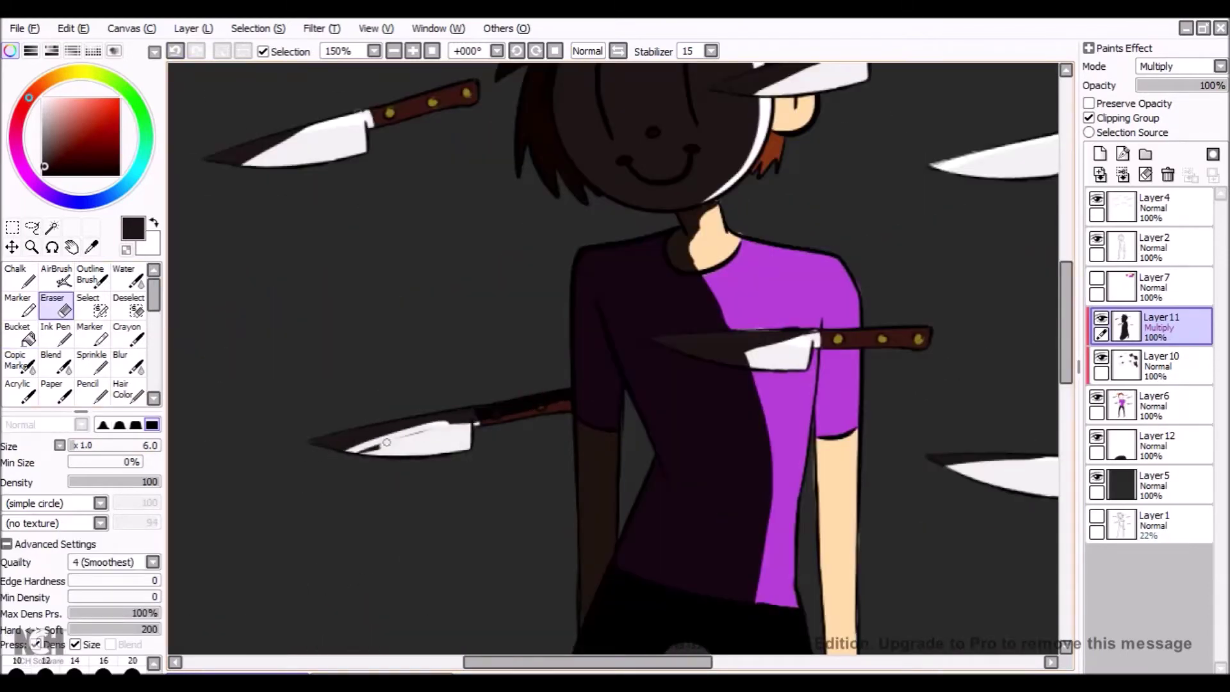
scroll(387, 442, "down", 3)
Step: Extend the torso shadow toward the lit side with the Copic Marker and erase a thin light rim along the shaded arm
key("e")
scroll(658, 255, "up", 2)
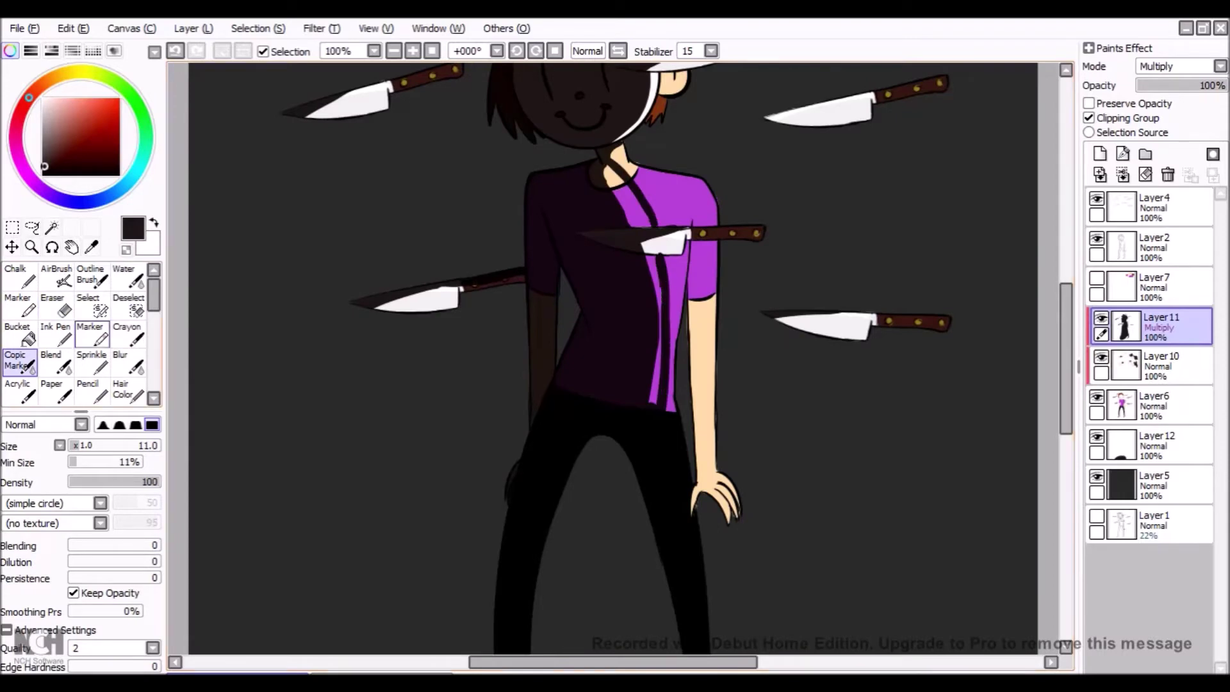
key("e")
scroll(613, 357, "down", 2)
Step: Transform the floor shadow on Layer12 so it slants toward the lower left of the feet, and reselect Layer11
left_click(1153, 444)
key("ctrl+t")
key("Return")
left_click(1153, 327)
scroll(615, 308, "up", 2)
scroll(613, 357, "down", 2)
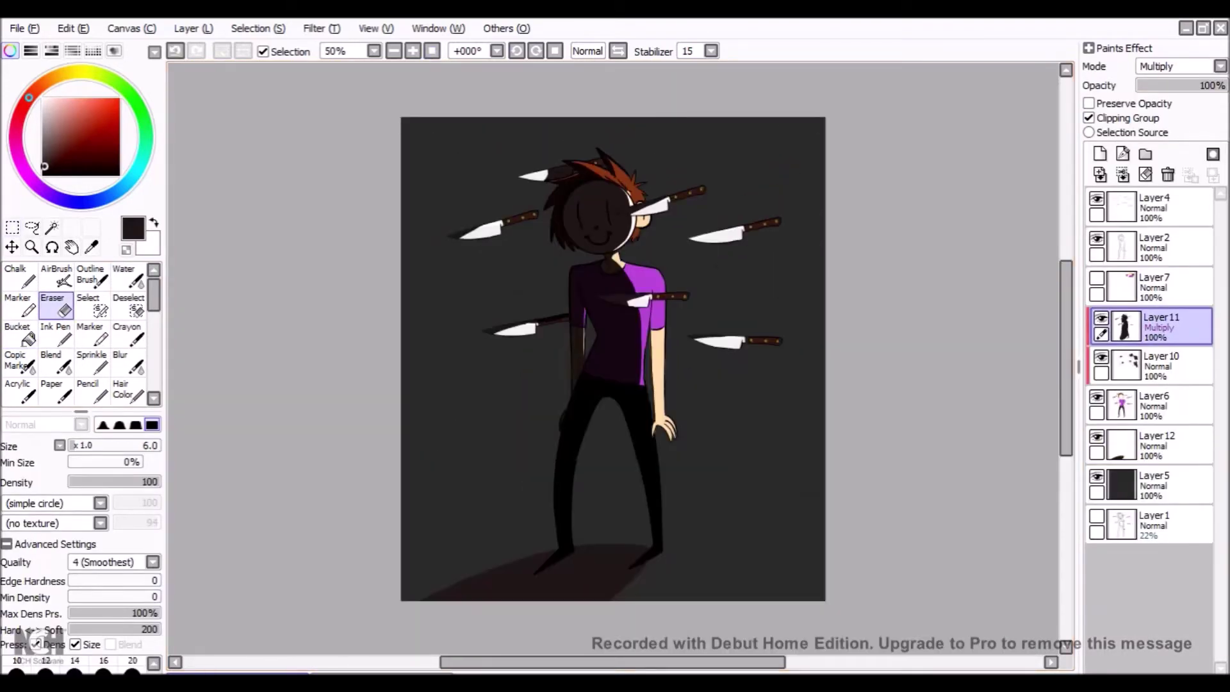
Step: Try a clipped Luminosity layer, Layer13, above Layer11 with the lit side of the figure filled in light grey
key("g")
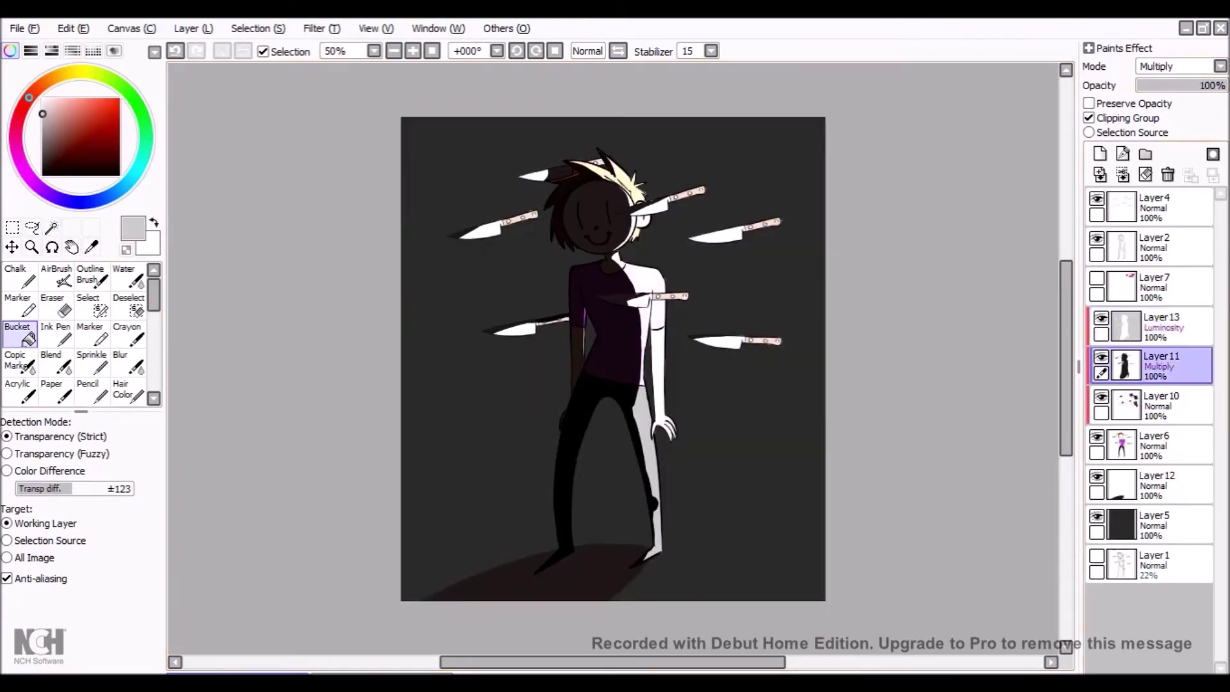
scroll(612, 357, "up", 2)
left_click(19, 360)
Step: Hide Layer13, Layer10 and Layer6 and turn off Layer11's clipping to inspect the full shadow shape
left_click(1100, 319)
left_click(1101, 318)
left_click(1101, 397)
left_click(1097, 437)
left_click(1088, 118)
left_click(1179, 66)
left_click(1153, 75)
Step: Undo the latest edits to the shadow on Layer11 and redo them
key("ctrl+z")
key("ctrl+z")
key("ctrl+z")
key("ctrl+z")
key("ctrl+z")
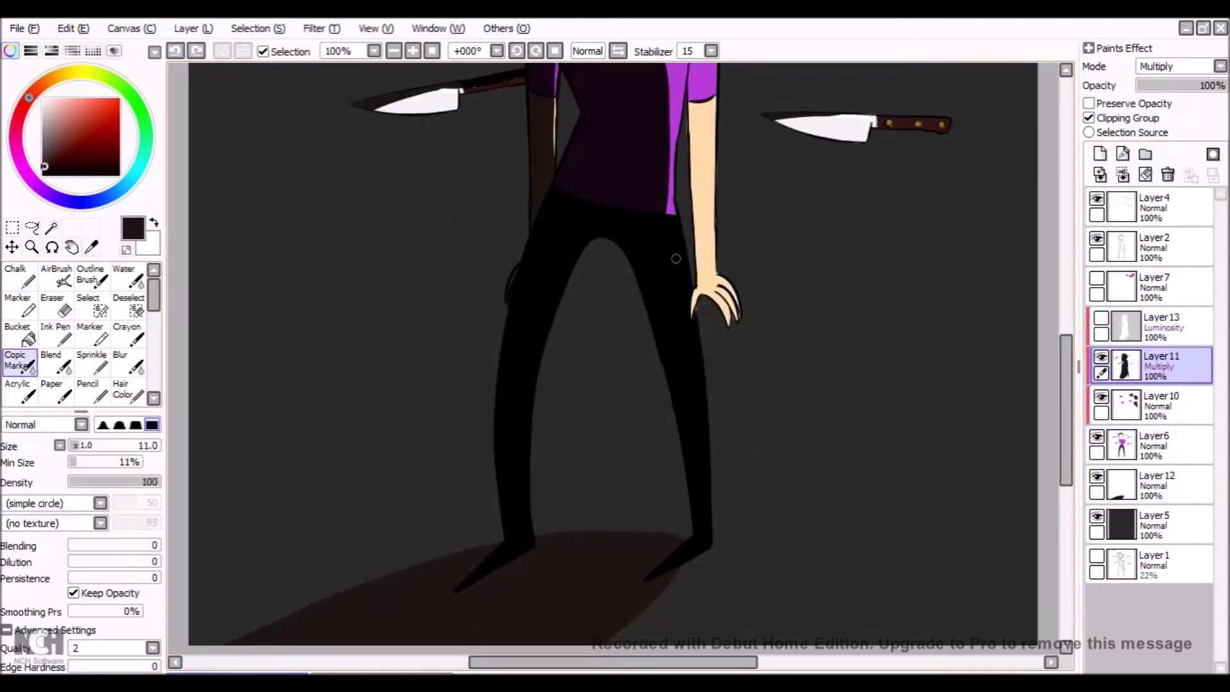
key("ctrl+y")
key("ctrl+y")
key("ctrl+y")
key("ctrl+y")
key("e")
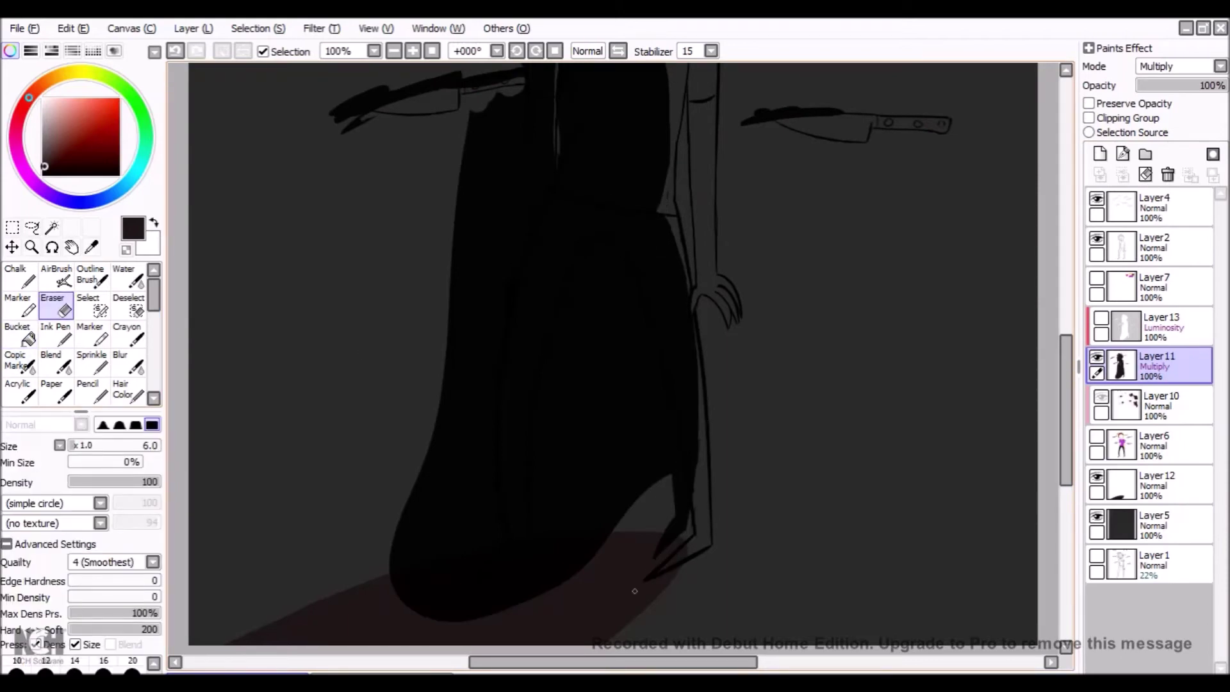
Step: Undo the clipping, visibility and selection changes back to the grey-filled Layer13
key("ctrl+z")
key("ctrl+z")
key("ctrl+z")
key("ctrl+z")
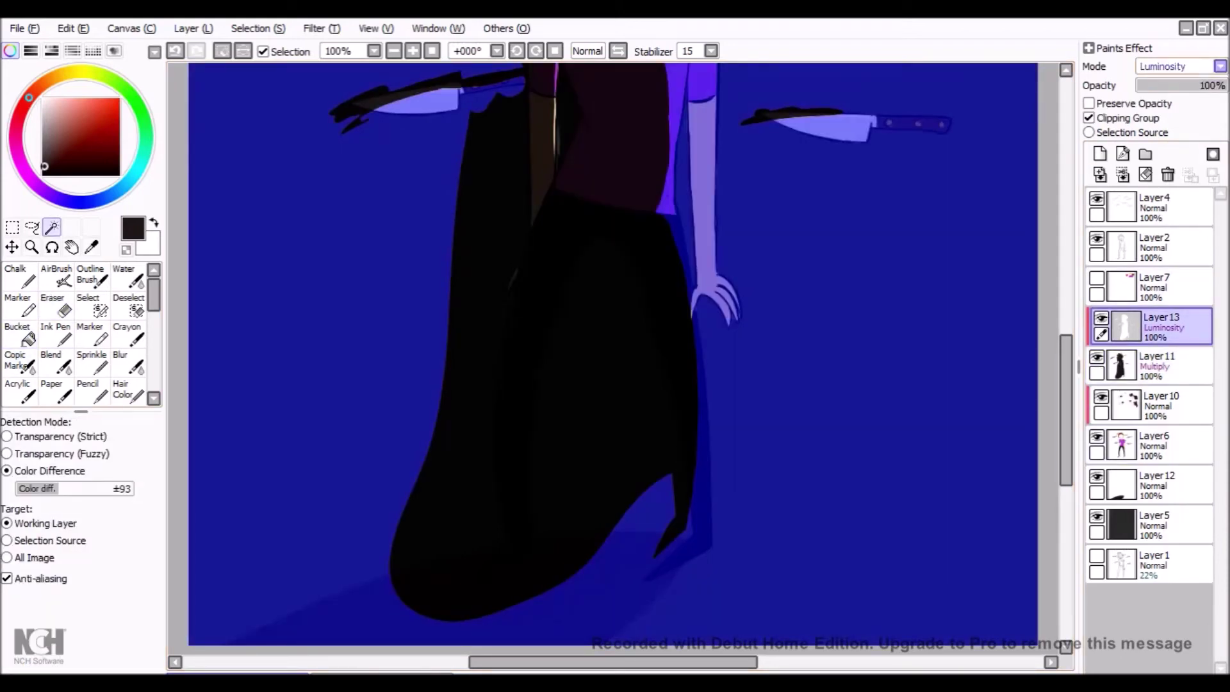
key("ctrl+z")
key("ctrl+z")
key("ctrl+z")
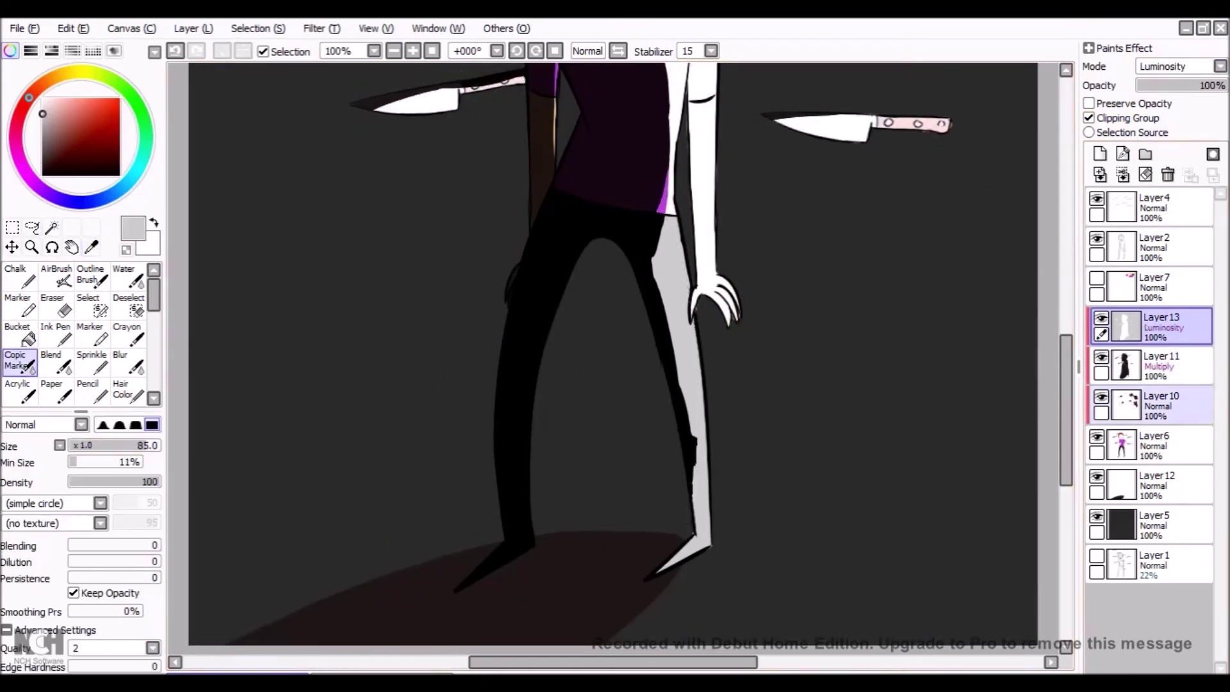
Step: Try Layer13 at 30% opacity over the whole picture and remove the layer
key("ctrl+minus")
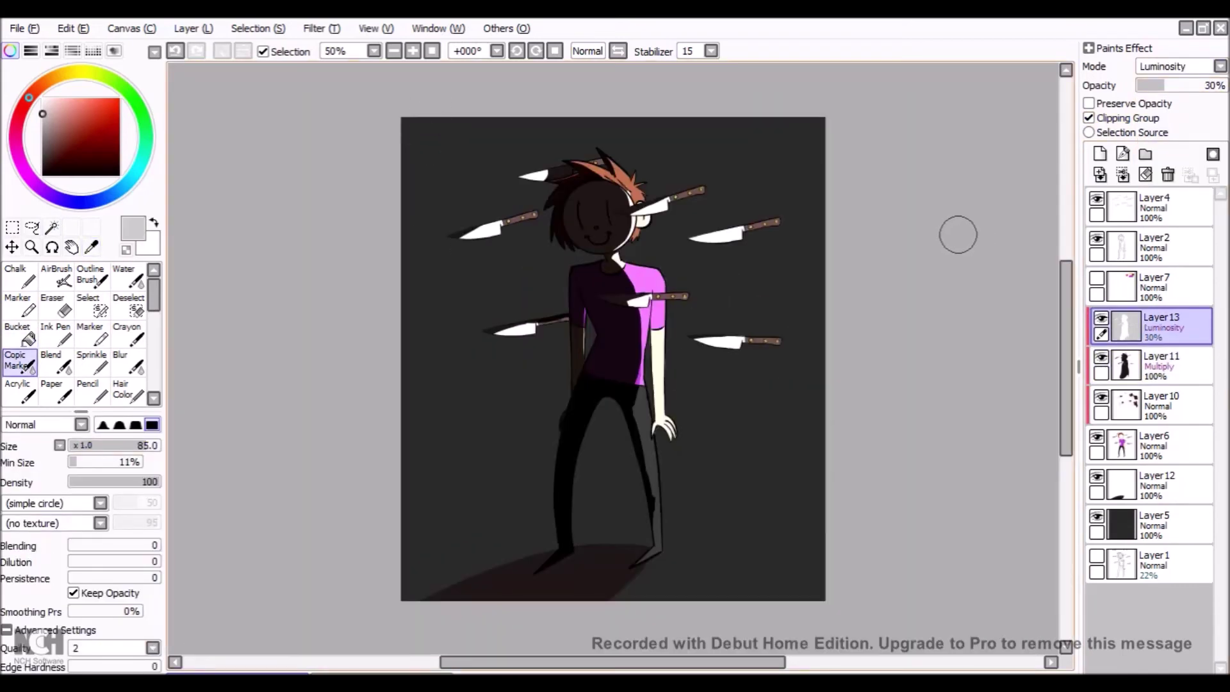
key("ctrl+z")
key("ctrl+z")
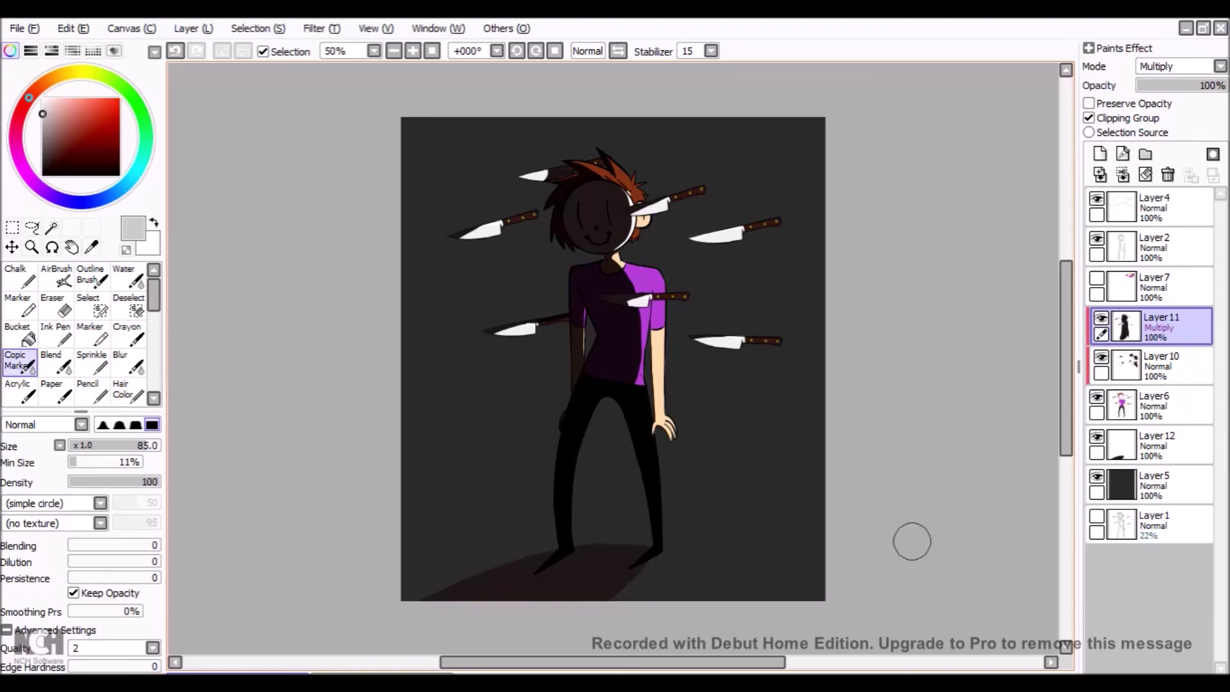
Step: Lower the Layer11 shadow's opacity to 97% and choose the Eraser at size 6
key("ctrl+z")
key("ctrl+z")
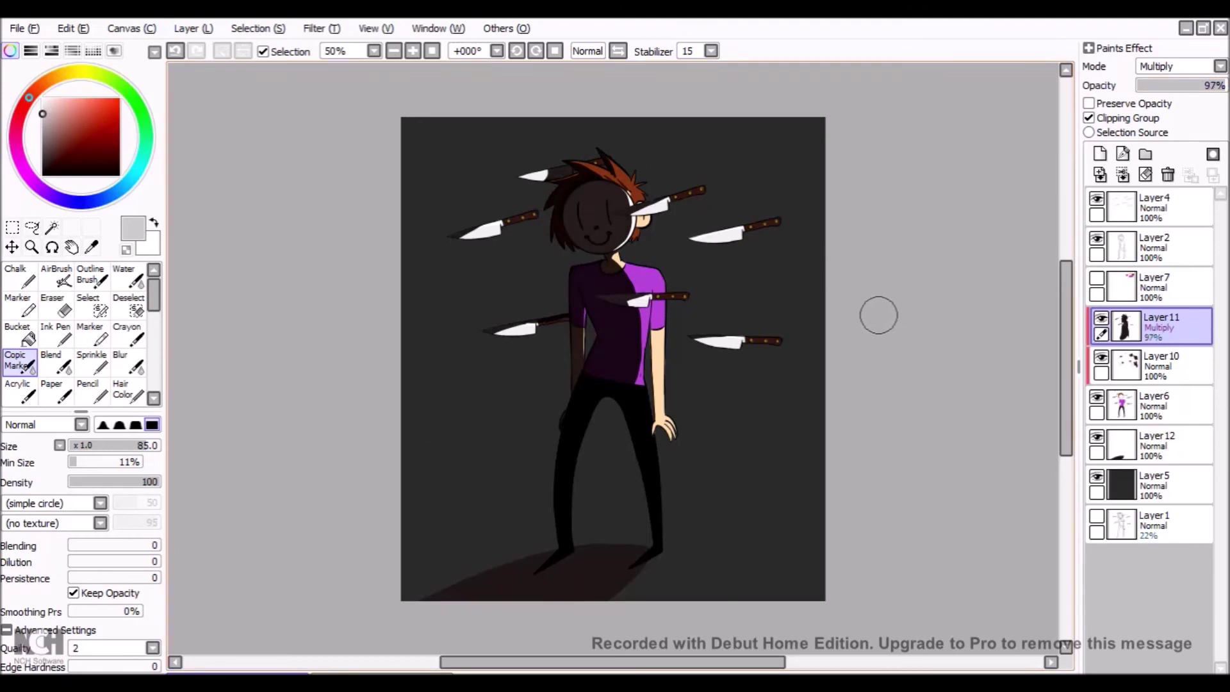
key("ctrl+plus")
key("e")
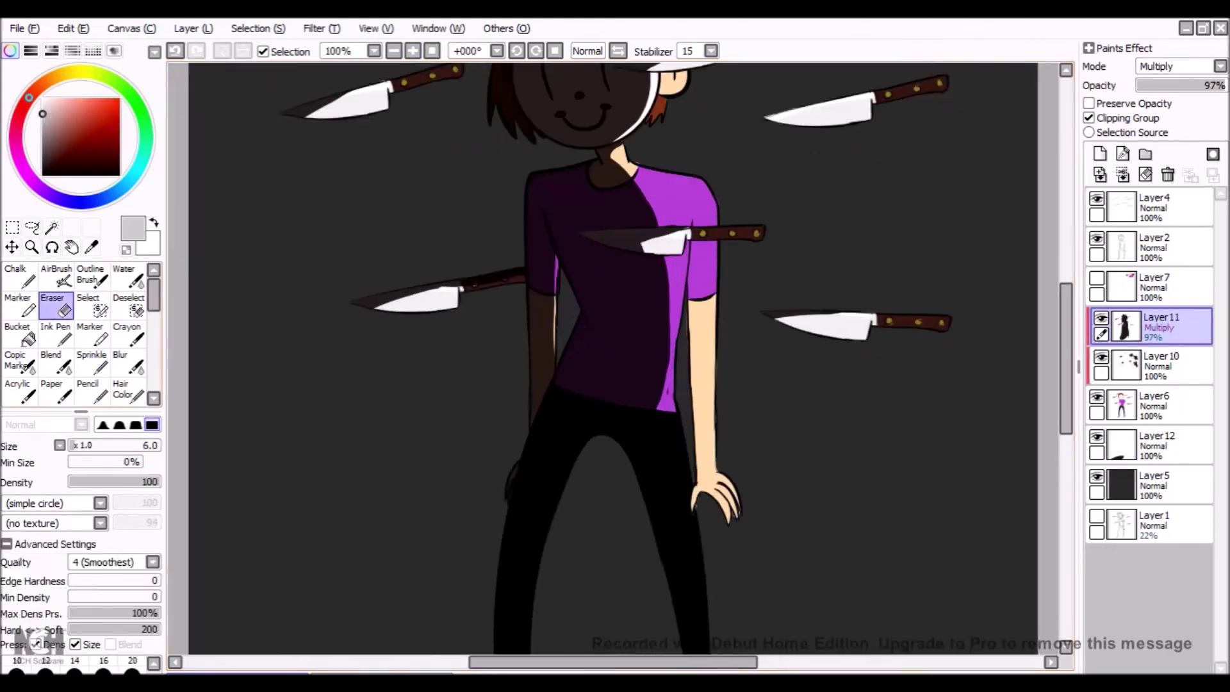